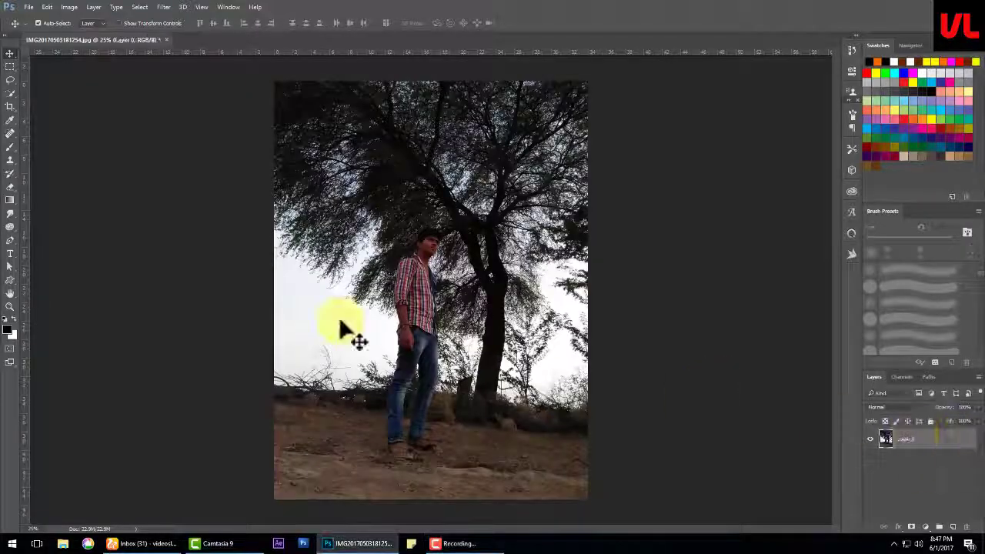
# Step: Save the tree photo as IMG20170503181254.psd in a new folder 122 under E:\ps_tute
pyautogui.click(28, 6)
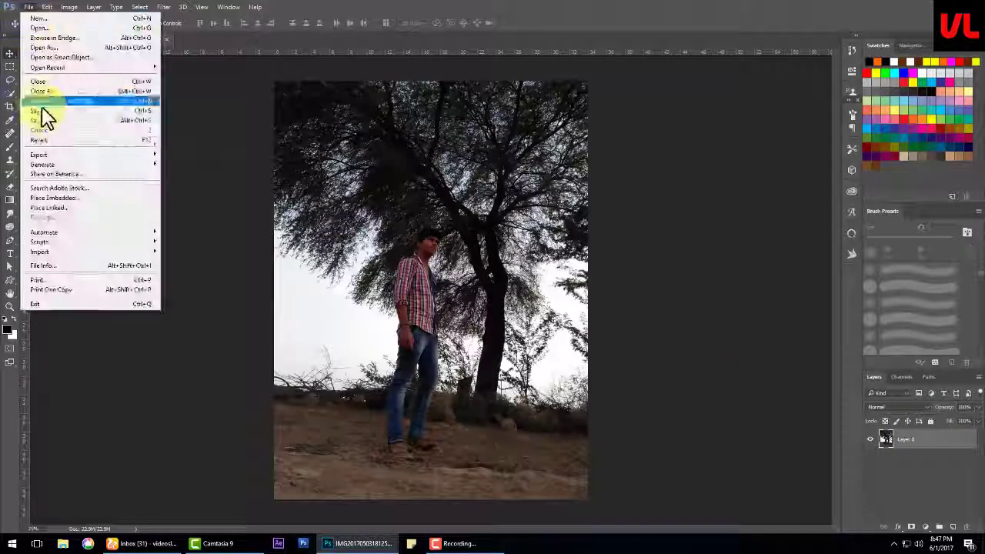
pyautogui.click(38, 99)
pyautogui.click(123, 24)
pyautogui.doubleClick(178, 86)
pyautogui.click(80, 42)
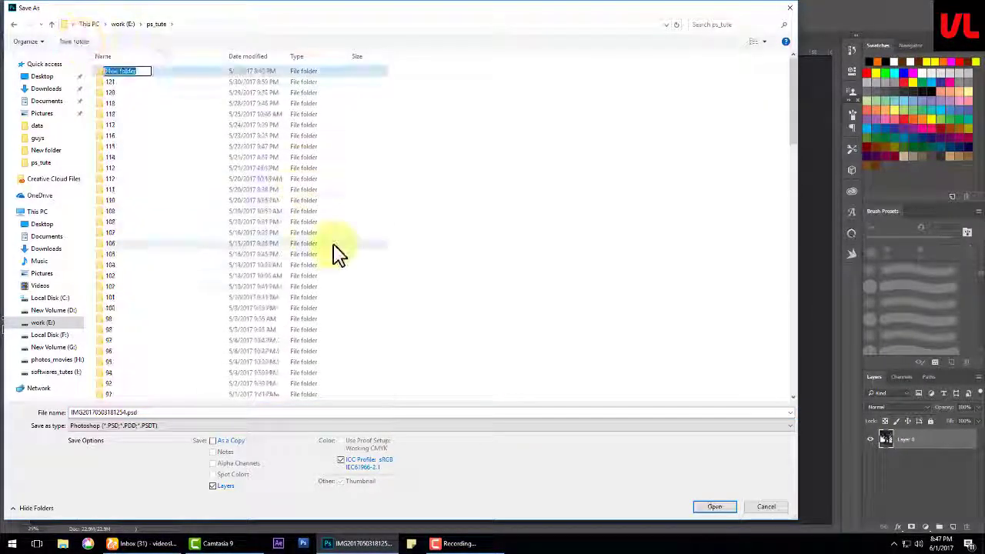
pyautogui.write('122')
pyautogui.press('Return')
pyautogui.press('Return')
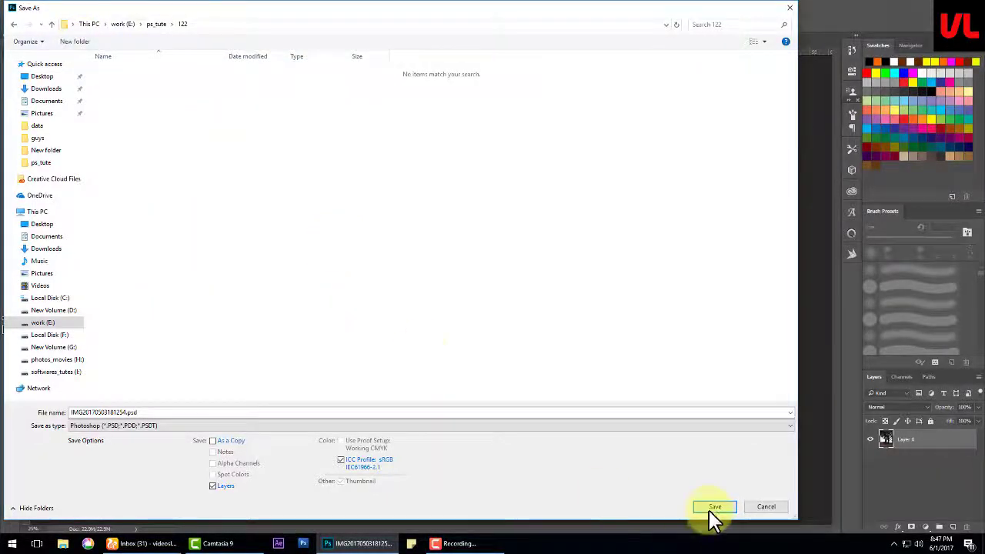
pyautogui.click(714, 507)
pyautogui.click(597, 171)
# Step: Quick-select the white sky around the man and tree, refining the leaf edges in Select and Mask
pyautogui.hotkey('ctrl', '+')
pyautogui.hotkey('ctrl', '+')
pyautogui.hotkey('ctrl', '+')
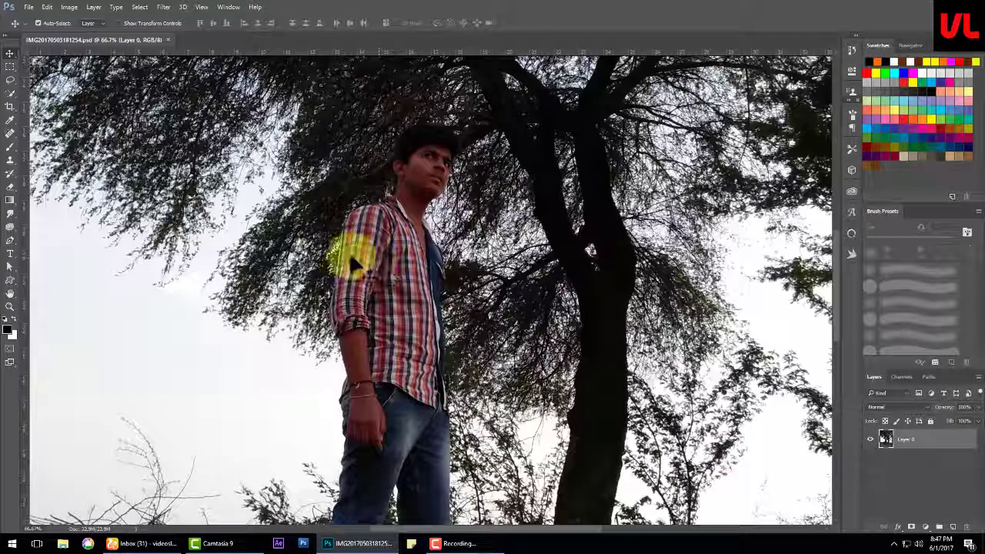
pyautogui.hscroll(-3, 316, 220)
pyautogui.click(10, 92)
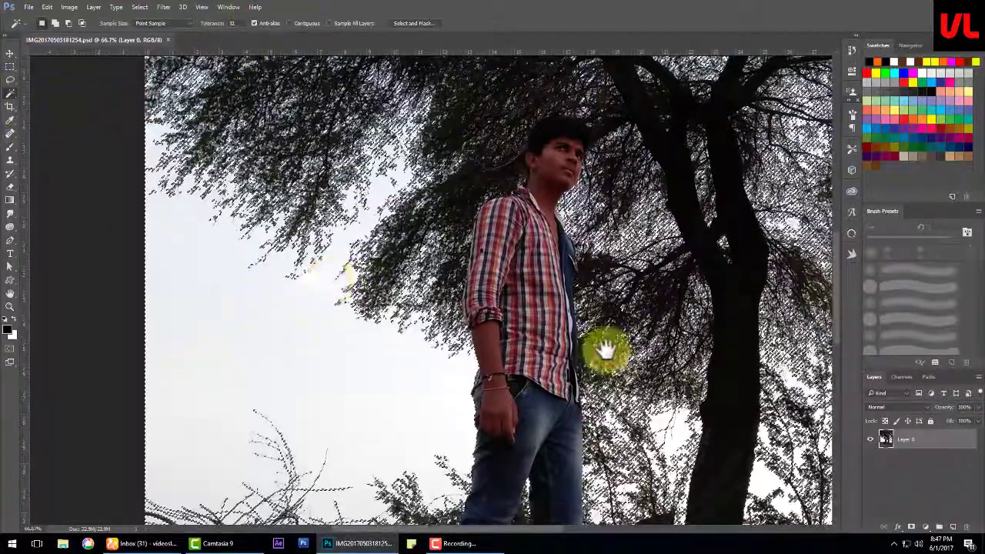
pyautogui.moveTo(600, 346); pyautogui.dragTo(358, 192)
pyautogui.moveTo(272, 154)
pyautogui.mouseDown()
pyautogui.moveTo(426, 308)
pyautogui.moveTo(346, 176)
pyautogui.mouseUp()
pyautogui.click(409, 23)
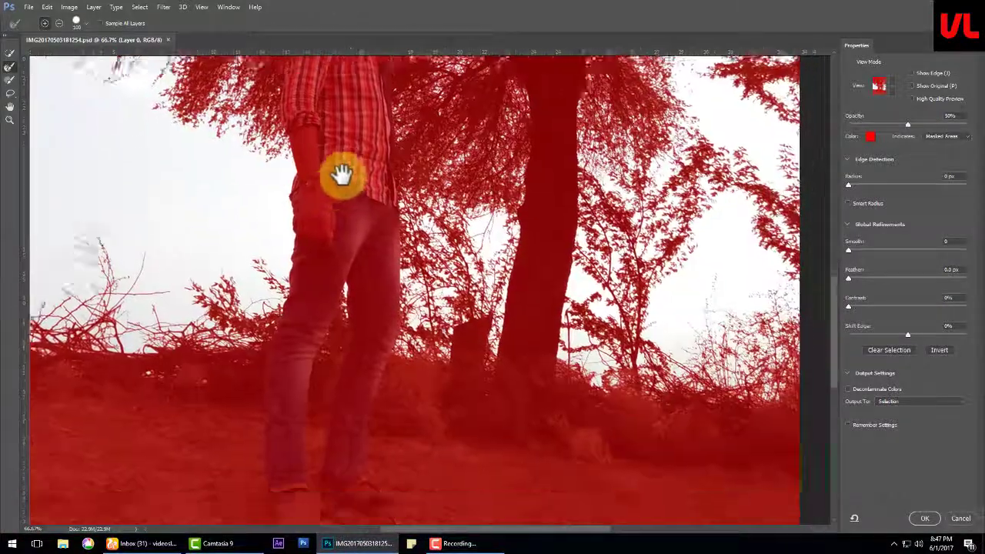
pyautogui.moveTo(369, 331); pyautogui.dragTo(374, 190)
pyautogui.moveTo(391, 415)
pyautogui.mouseDown()
pyautogui.moveTo(126, 363)
pyautogui.moveTo(334, 430)
pyautogui.moveTo(503, 339)
pyautogui.mouseUp()
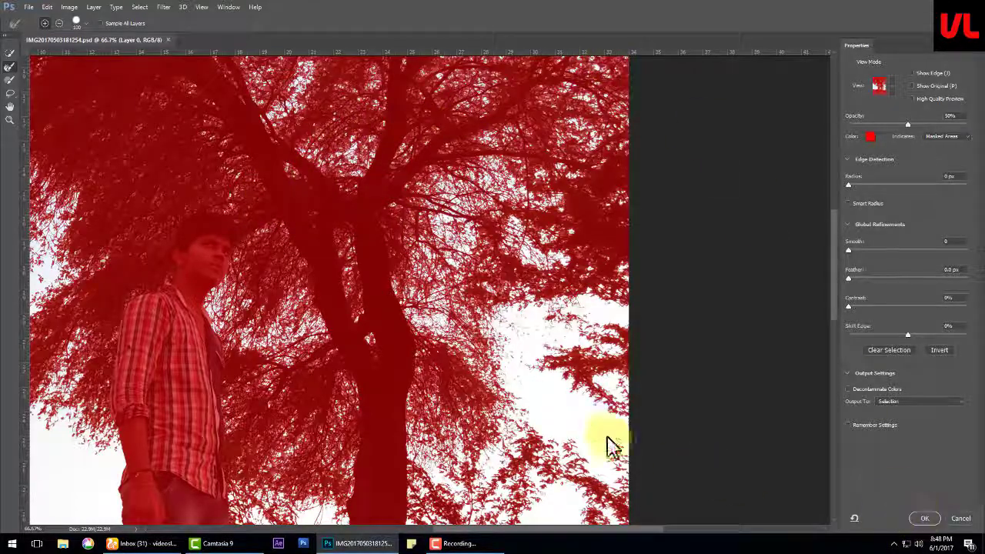
pyautogui.click(923, 518)
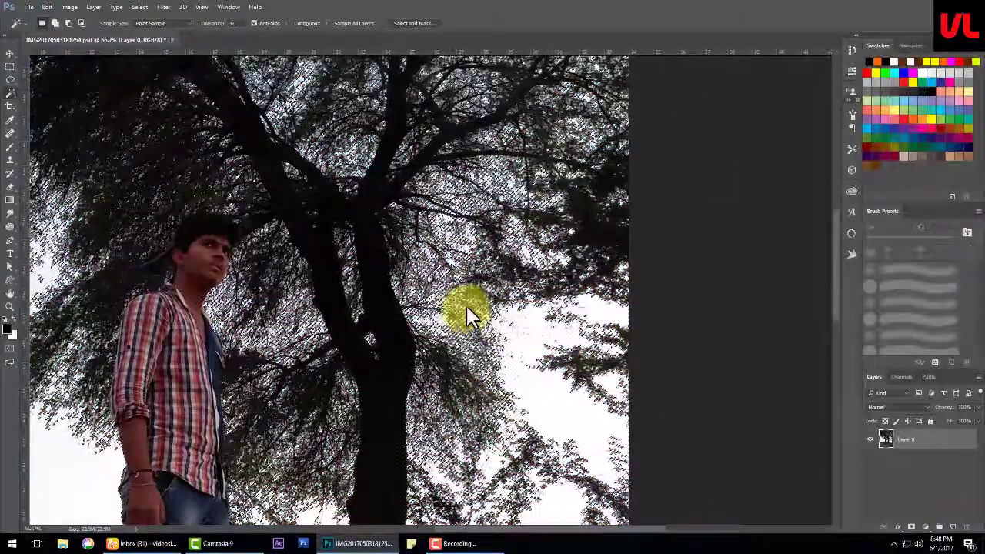
# Step: Look over the cutout with the sky removed
pyautogui.scroll(-1, 469, 317)
pyautogui.scroll(-1, 469, 317)
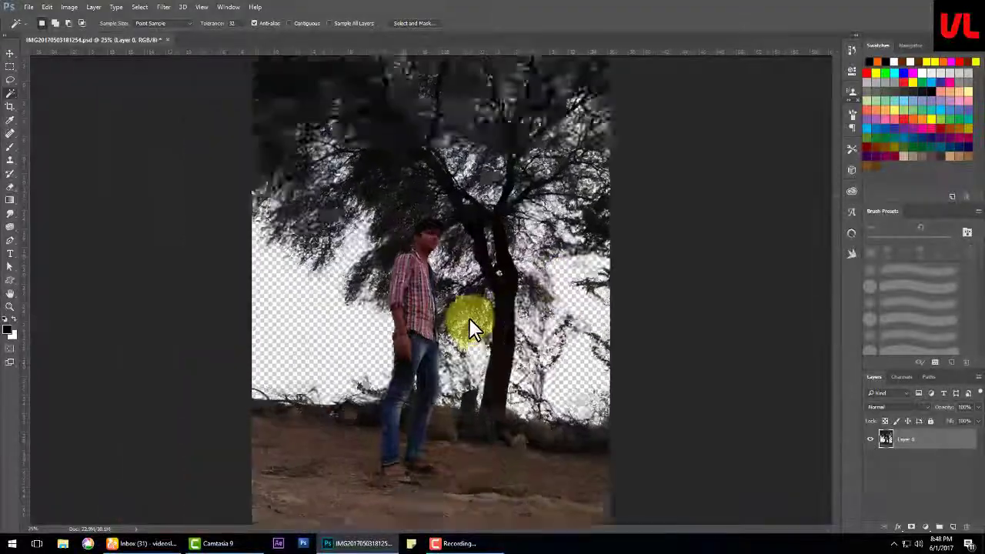
pyautogui.scroll(2, 469, 317)
pyautogui.scroll(1, 505, 336)
pyautogui.moveTo(506, 336)
pyautogui.mouseDown()
pyautogui.moveTo(473, 198)
pyautogui.moveTo(488, 277)
pyautogui.moveTo(490, 192)
pyautogui.moveTo(501, 282)
pyautogui.moveTo(364, 272)
pyautogui.moveTo(77, 110)
pyautogui.moveTo(14, 104)
pyautogui.mouseUp()
# Step: Set up the Eraser with a soft-edged brush at size 200
pyautogui.click(10, 187)
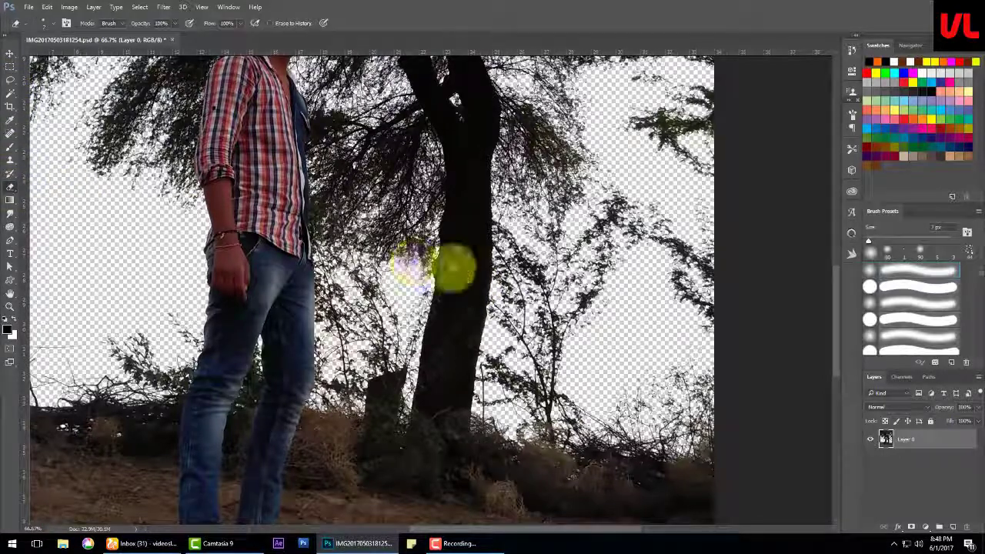
pyautogui.moveTo(454, 173); pyautogui.dragTo(466, 259)
pyautogui.rightClick(538, 212)
pyautogui.click(611, 319)
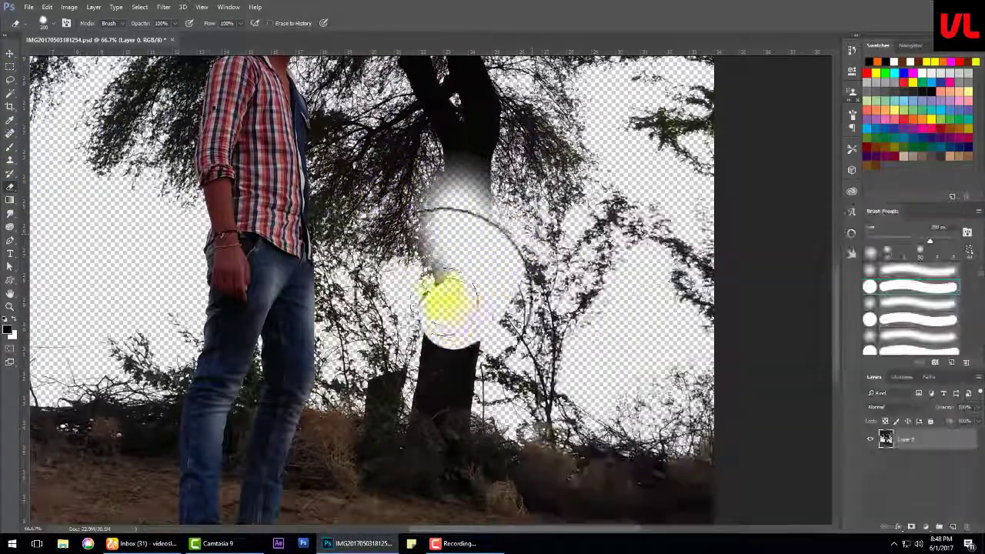
# Step: Erase the tree trunk, branches and canopy around the man, enlarging the eraser partway
pyautogui.moveTo(446, 297)
pyautogui.mouseDown()
pyautogui.moveTo(527, 282)
pyautogui.moveTo(682, 319)
pyautogui.moveTo(708, 308)
pyautogui.moveTo(572, 246)
pyautogui.moveTo(527, 382)
pyautogui.moveTo(479, 290)
pyautogui.mouseUp()
pyautogui.moveTo(528, 208); pyautogui.dragTo(510, 380)
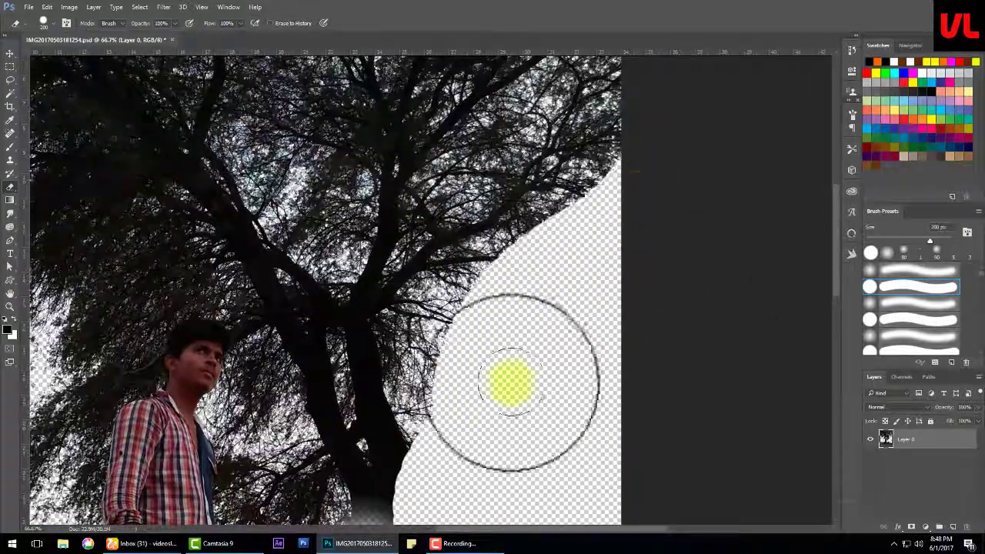
pyautogui.moveTo(534, 204); pyautogui.dragTo(531, 308)
pyautogui.moveTo(641, 117)
pyautogui.mouseDown()
pyautogui.moveTo(605, 66)
pyautogui.moveTo(466, 341)
pyautogui.moveTo(254, 312)
pyautogui.moveTo(572, 158)
pyautogui.moveTo(484, 280)
pyautogui.moveTo(519, 168)
pyautogui.moveTo(159, 208)
pyautogui.moveTo(726, 350)
pyautogui.moveTo(253, 149)
pyautogui.moveTo(319, 308)
pyautogui.moveTo(314, 209)
pyautogui.moveTo(598, 269)
pyautogui.moveTo(640, 220)
pyautogui.moveTo(566, 215)
pyautogui.mouseUp()
pyautogui.press(']')
pyautogui.press(']')
pyautogui.press(']')
pyautogui.moveTo(562, 254); pyautogui.dragTo(367, 213)
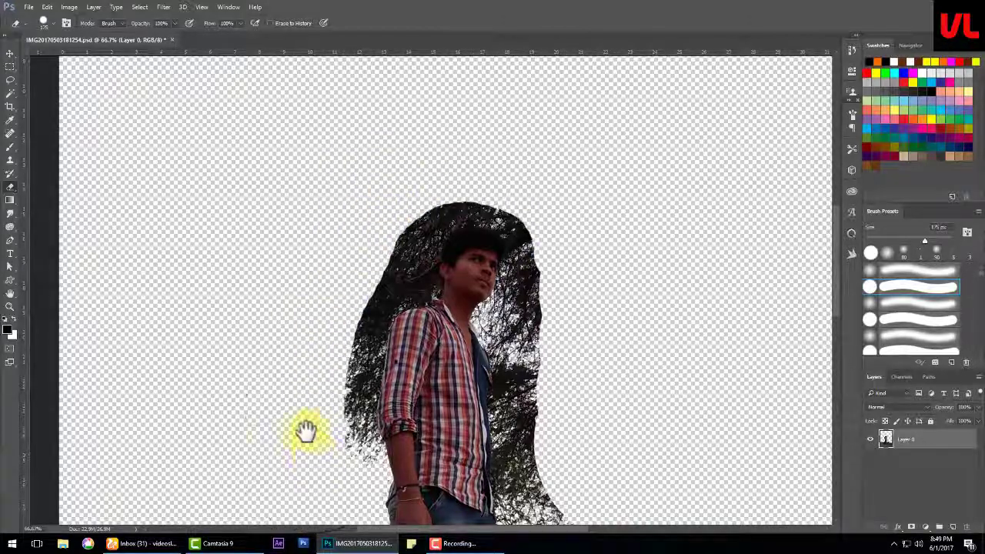
pyautogui.moveTo(308, 429); pyautogui.dragTo(273, 245)
pyautogui.moveTo(538, 323); pyautogui.dragTo(561, 198)
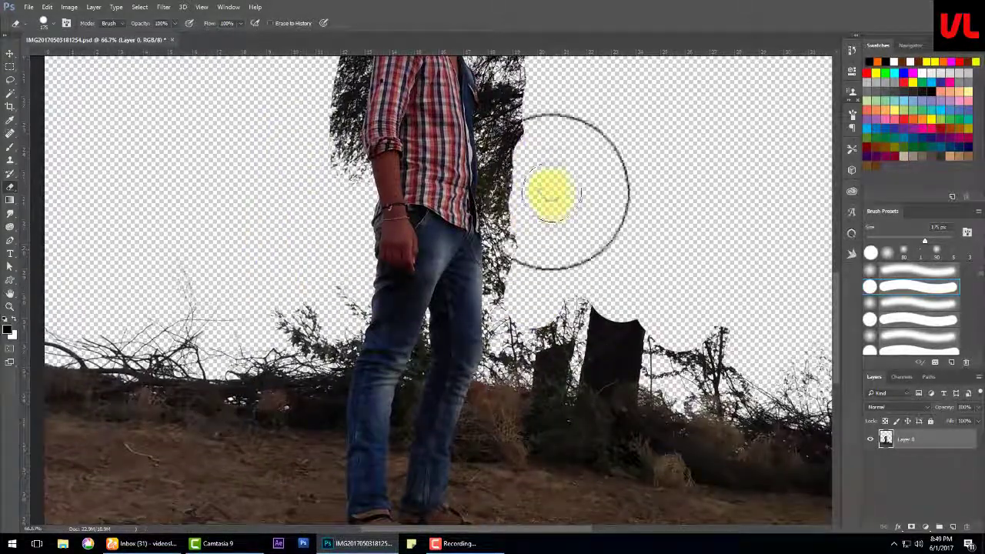
pyautogui.scroll(3, 620, 302)
# Step: With the Pen tool, zoom in on the head and start the outline below the ear
pyautogui.click(10, 240)
pyautogui.hotkey('ctrl', '+')
pyautogui.hotkey('ctrl', '+')
pyautogui.hotkey('ctrl', '+')
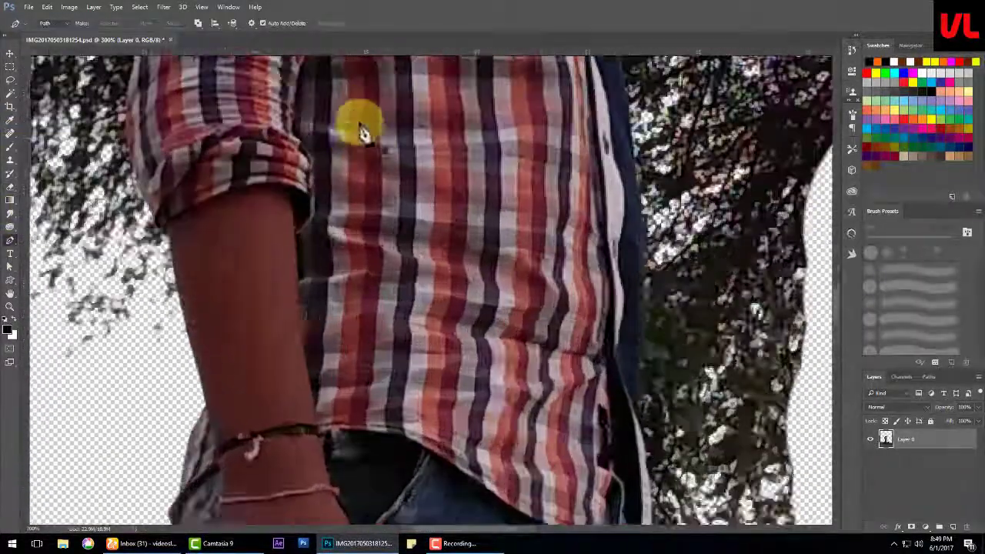
pyautogui.moveTo(362, 131); pyautogui.dragTo(321, 354)
pyautogui.hotkey('ctrl', '+')
pyautogui.hotkey('ctrl', '+')
pyautogui.moveTo(322, 460); pyautogui.dragTo(322, 388)
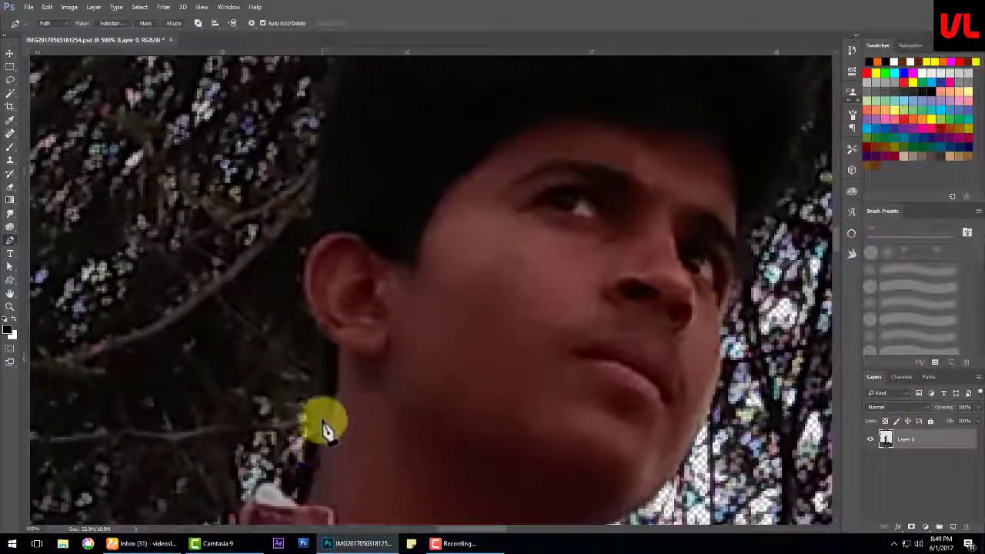
pyautogui.moveTo(307, 259)
pyautogui.mouseDown()
pyautogui.moveTo(322, 194)
pyautogui.moveTo(316, 362)
pyautogui.mouseUp()
pyautogui.click(320, 302)
pyautogui.click(346, 252)
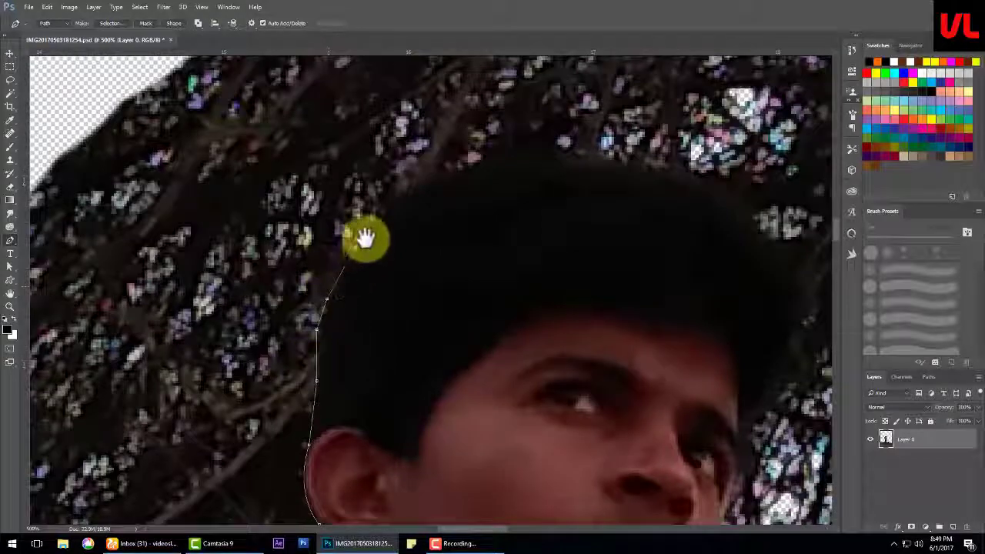
# Step: Trace the outline across the top of the hair and down beside the eyebrow and eye
pyautogui.moveTo(363, 236); pyautogui.dragTo(346, 314)
pyautogui.click(346, 310)
pyautogui.click(389, 286)
pyautogui.click(463, 263)
pyautogui.click(577, 270)
pyautogui.click(673, 292)
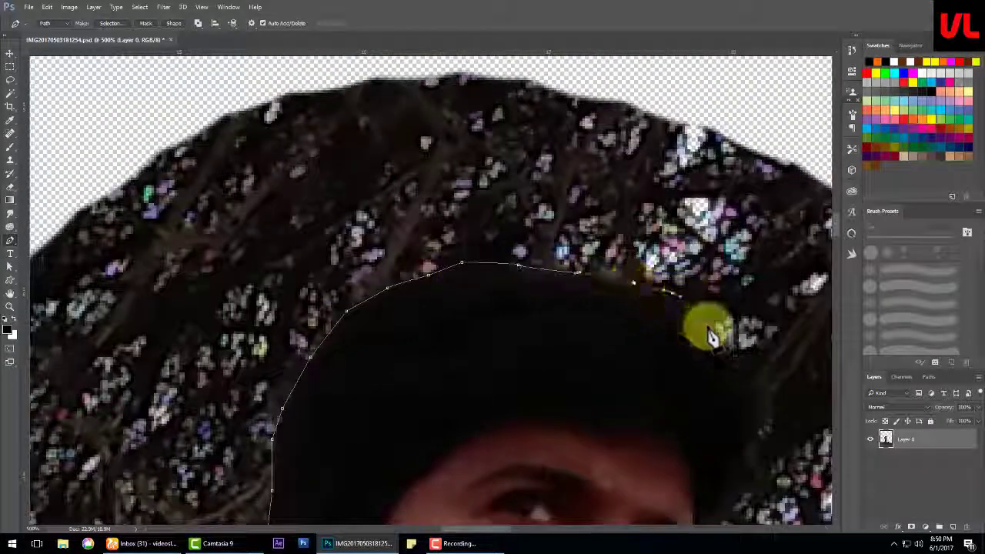
pyautogui.click(734, 347)
pyautogui.click(752, 436)
pyautogui.moveTo(750, 483); pyautogui.dragTo(609, 291)
pyautogui.click(601, 289)
pyautogui.click(570, 340)
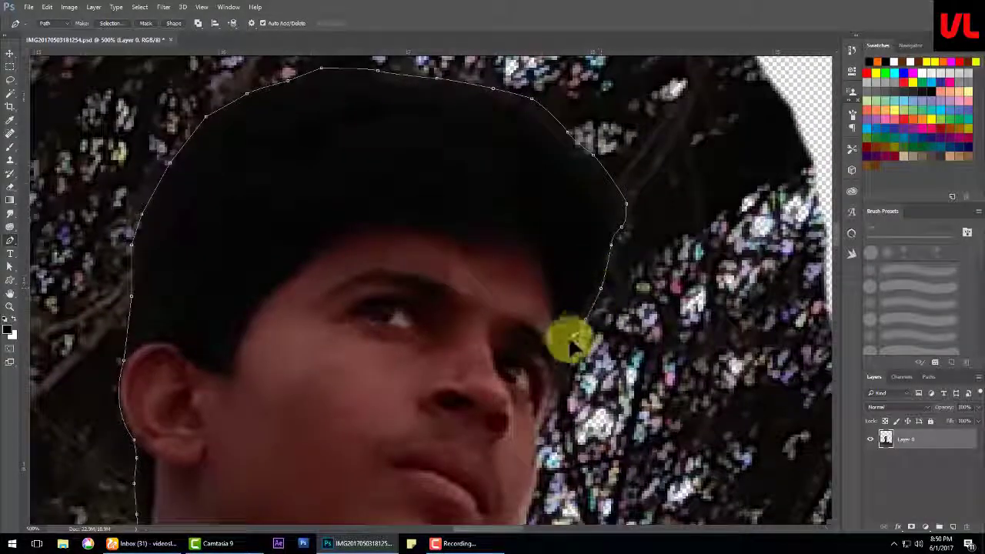
pyautogui.click(560, 377)
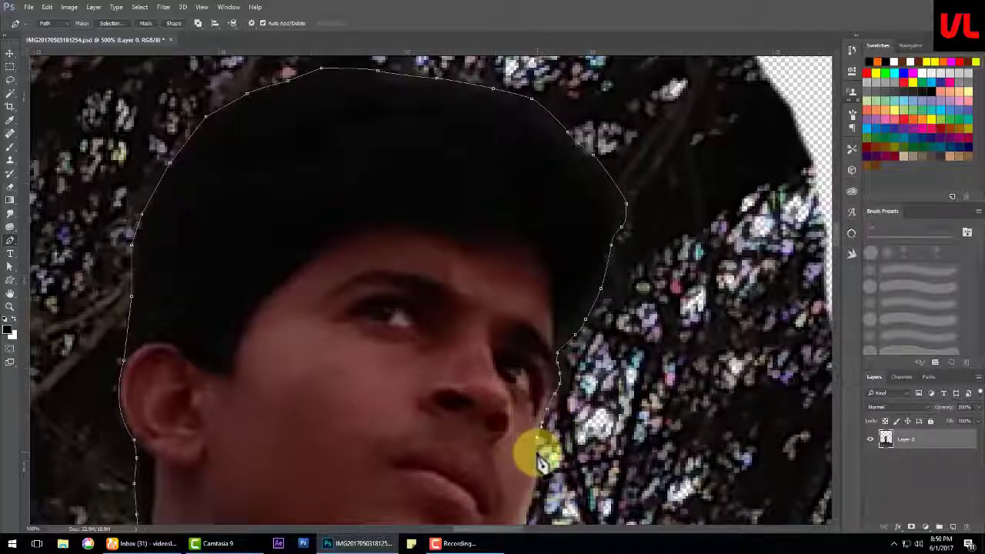
# Step: Continue the path along the jaw, down the neck and around the jacket collar
pyautogui.scroll(-5, 539, 431)
pyautogui.click(487, 454)
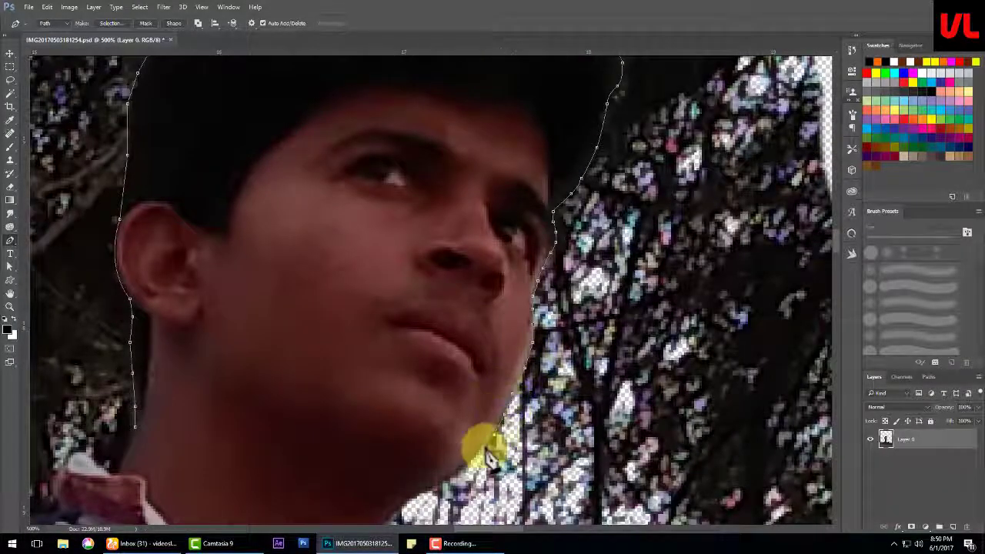
pyautogui.moveTo(437, 499); pyautogui.dragTo(415, 303)
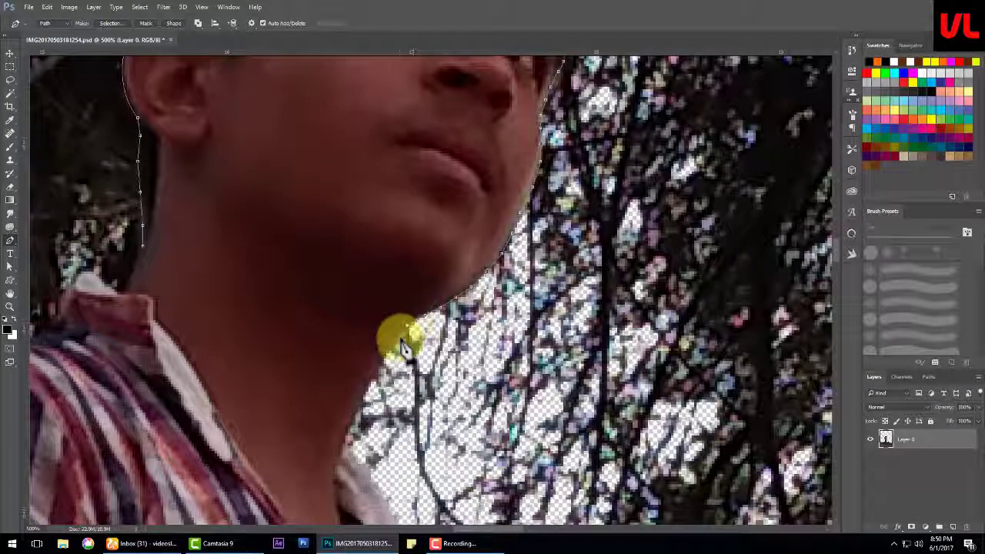
pyautogui.click(364, 413)
pyautogui.moveTo(353, 435); pyautogui.dragTo(362, 274)
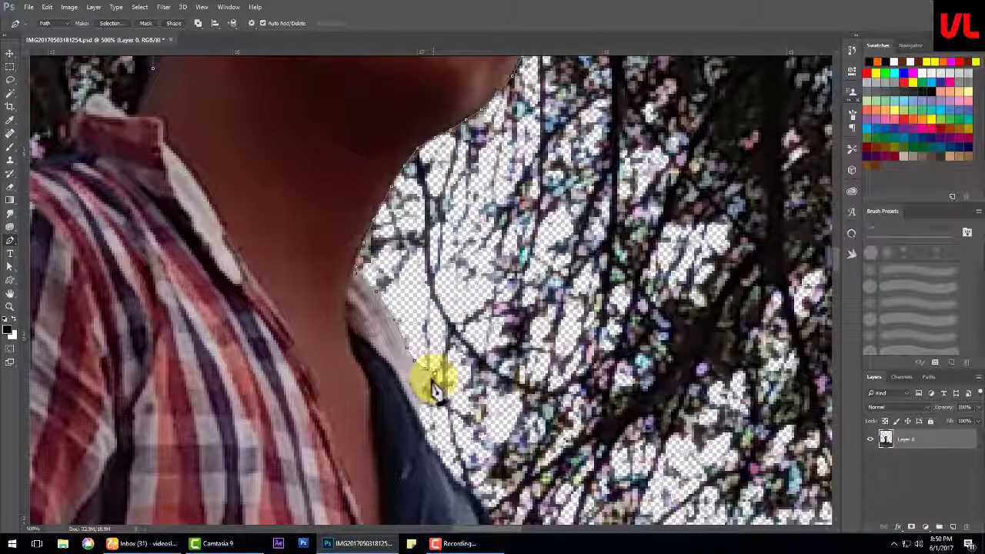
pyautogui.moveTo(418, 406); pyautogui.dragTo(382, 243)
pyautogui.click(400, 280)
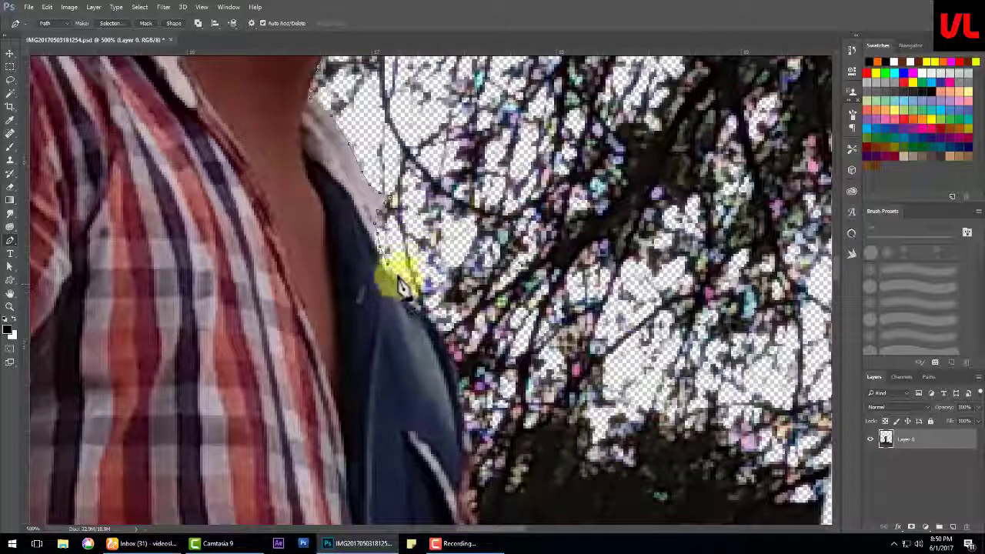
pyautogui.click(466, 400)
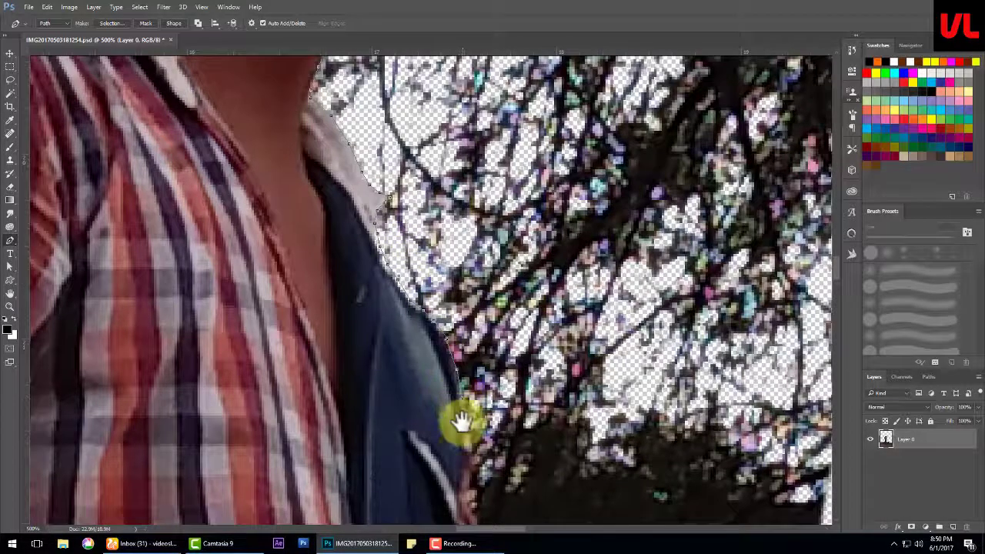
pyautogui.moveTo(466, 418); pyautogui.dragTo(446, 246)
pyautogui.click(460, 315)
pyautogui.click(466, 368)
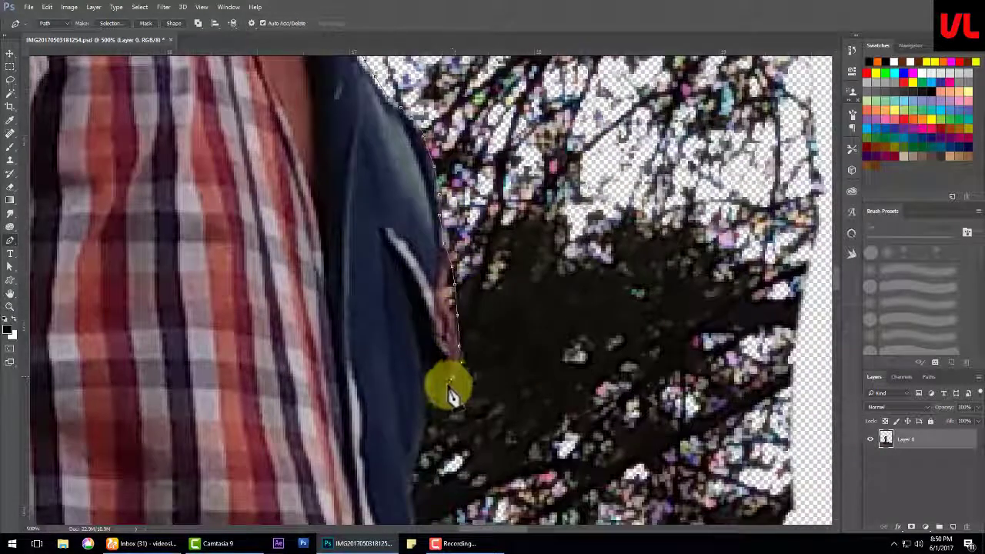
pyautogui.moveTo(452, 394); pyautogui.dragTo(419, 196)
pyautogui.click(413, 203)
pyautogui.click(401, 248)
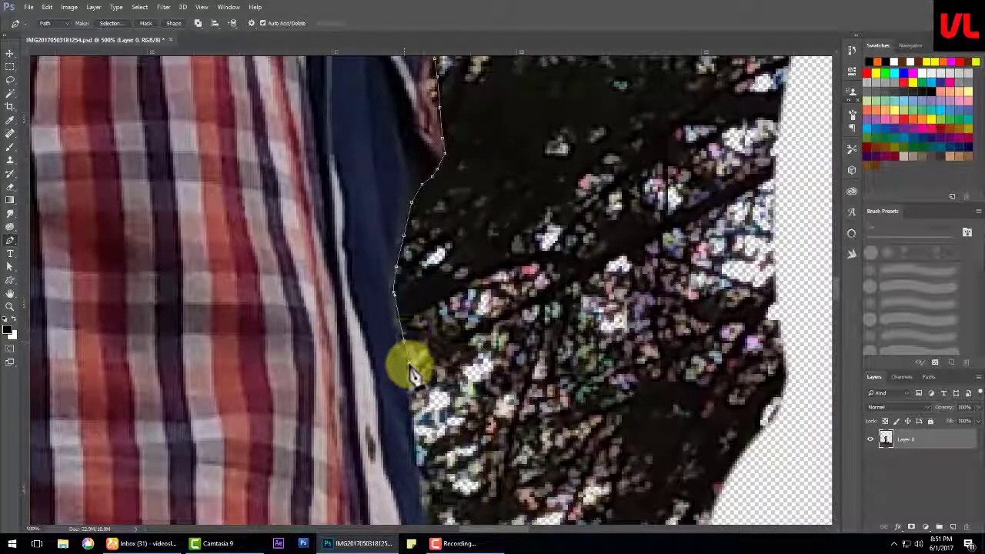
# Step: Trace down the jacket edge to where the jacket meets the jeans
pyautogui.moveTo(414, 437); pyautogui.dragTo(398, 268)
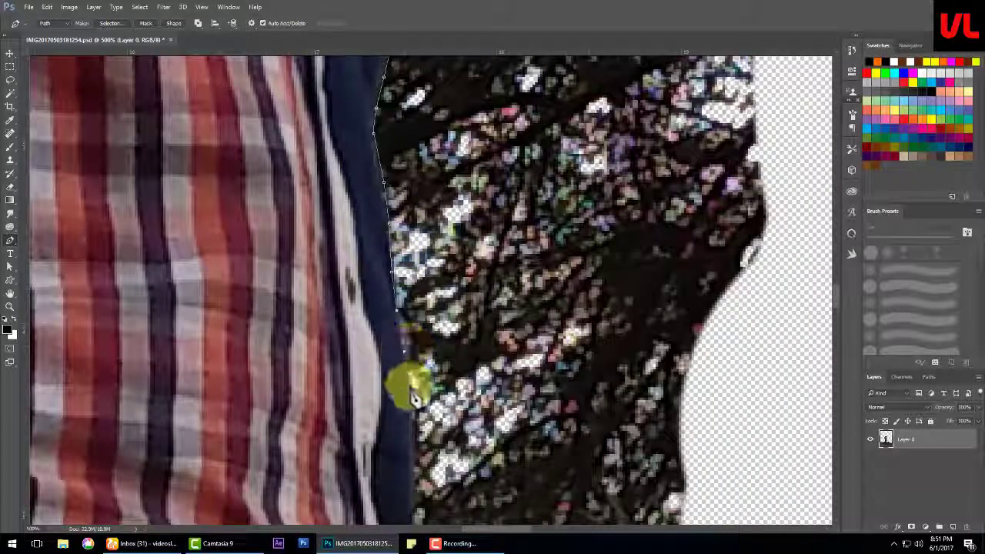
pyautogui.moveTo(413, 483); pyautogui.dragTo(389, 346)
pyautogui.click(384, 336)
pyautogui.click(387, 383)
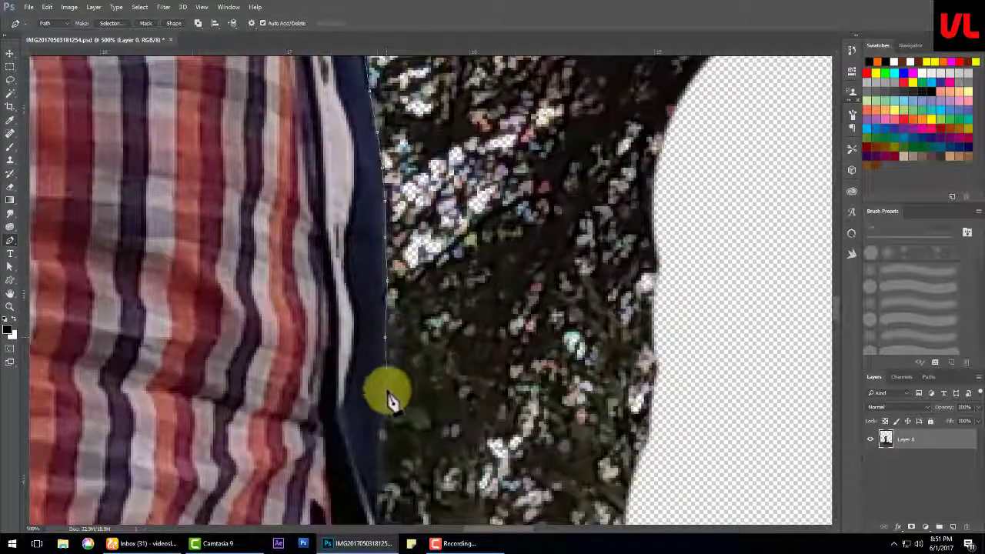
pyautogui.click(383, 433)
pyautogui.click(384, 486)
pyautogui.moveTo(384, 486); pyautogui.dragTo(385, 259)
pyautogui.click(382, 322)
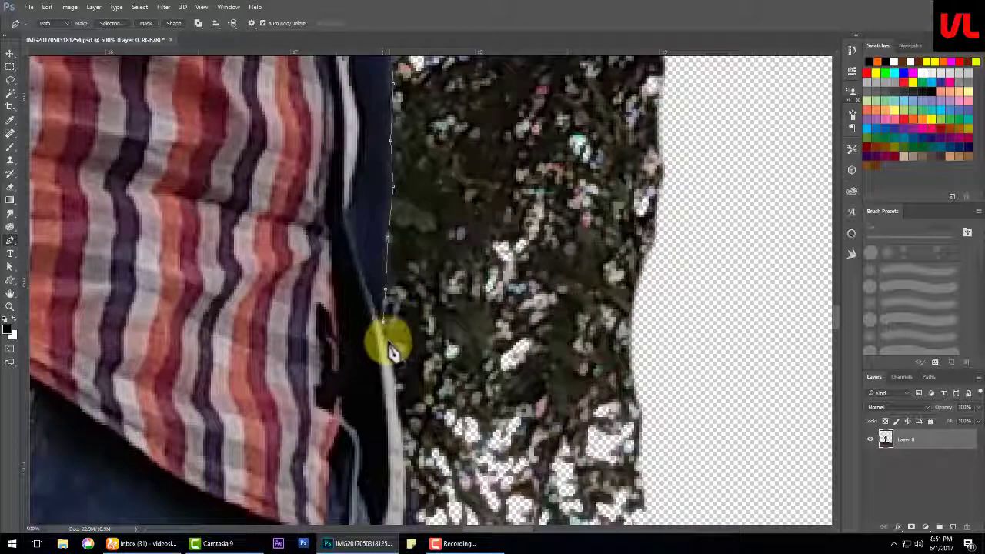
pyautogui.click(403, 417)
# Step: Follow the jeans edge down past the knee and the bush with anchors
pyautogui.moveTo(403, 418); pyautogui.dragTo(410, 271)
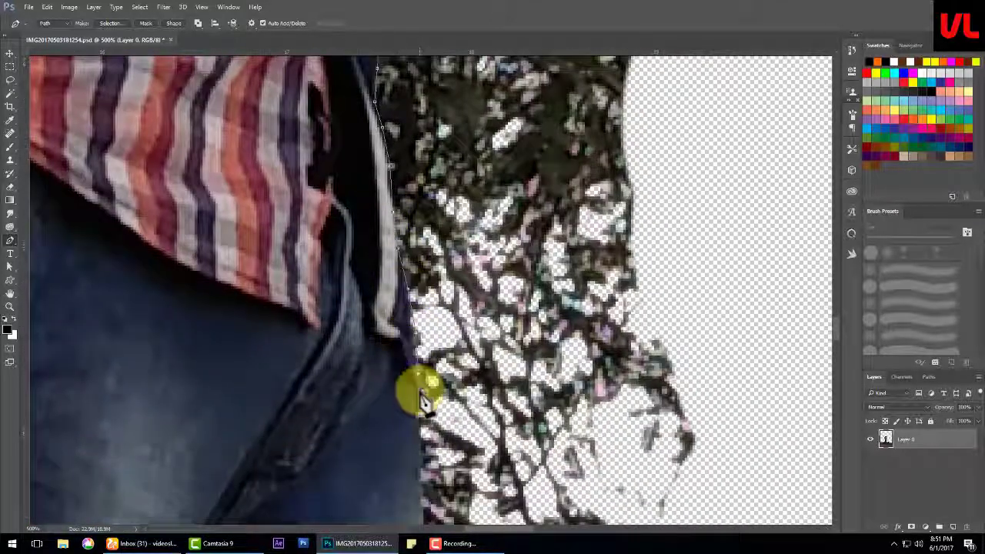
pyautogui.moveTo(421, 398); pyautogui.dragTo(398, 307)
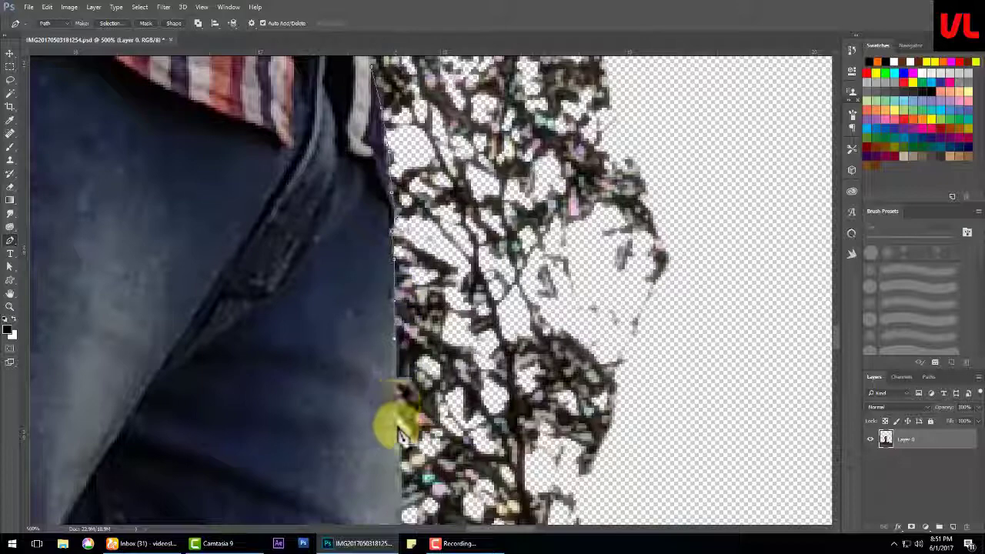
pyautogui.moveTo(408, 455); pyautogui.dragTo(420, 323)
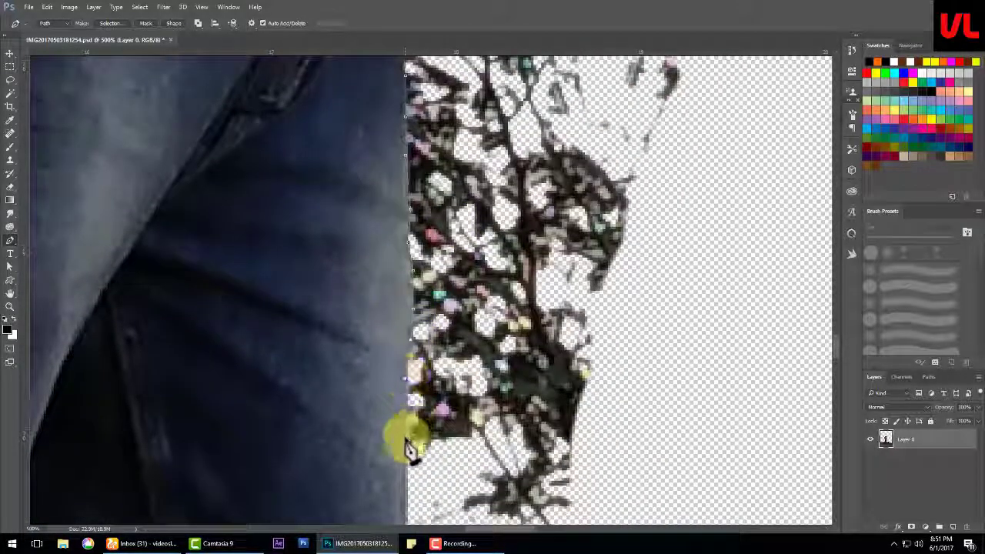
pyautogui.moveTo(409, 448); pyautogui.dragTo(417, 359)
pyautogui.click(408, 431)
pyautogui.moveTo(408, 431); pyautogui.dragTo(415, 315)
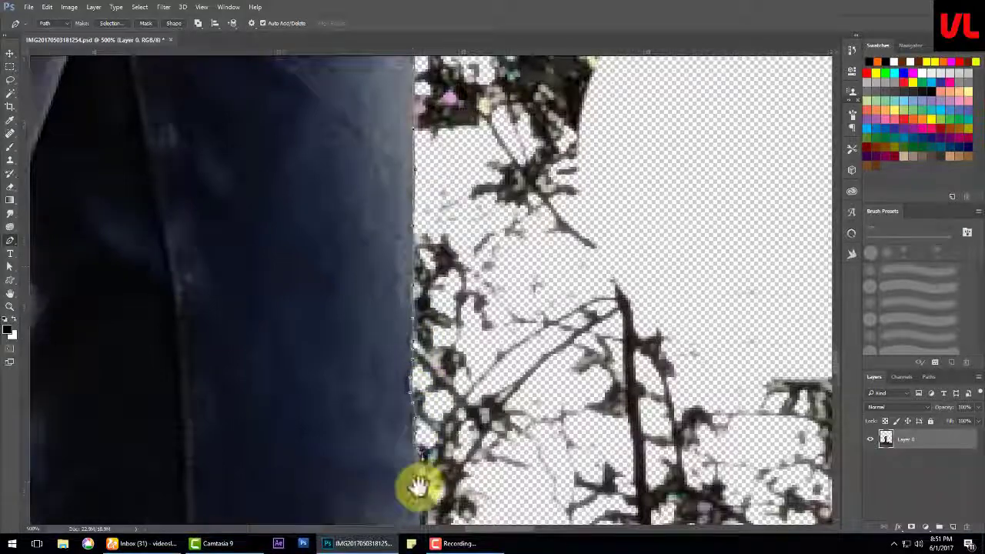
pyautogui.moveTo(418, 483); pyautogui.dragTo(414, 283)
pyautogui.moveTo(385, 415); pyautogui.dragTo(435, 225)
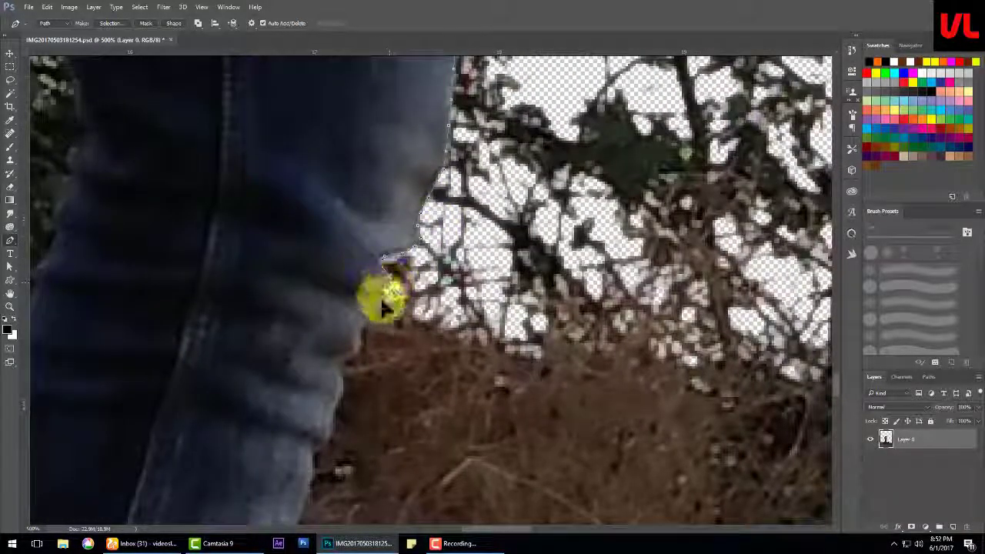
pyautogui.moveTo(344, 379); pyautogui.dragTo(355, 281)
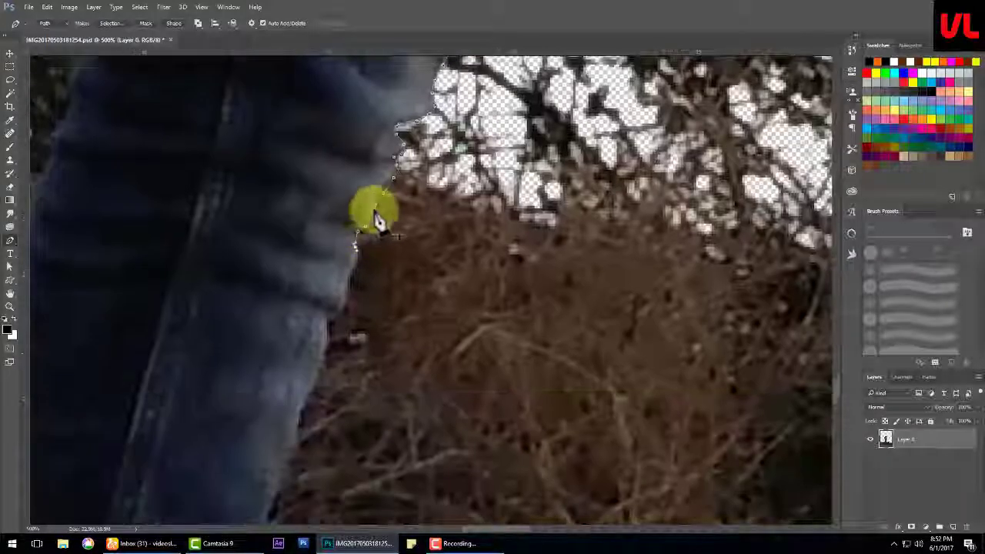
pyautogui.moveTo(320, 359); pyautogui.dragTo(347, 259)
pyautogui.click(349, 265)
pyautogui.click(333, 294)
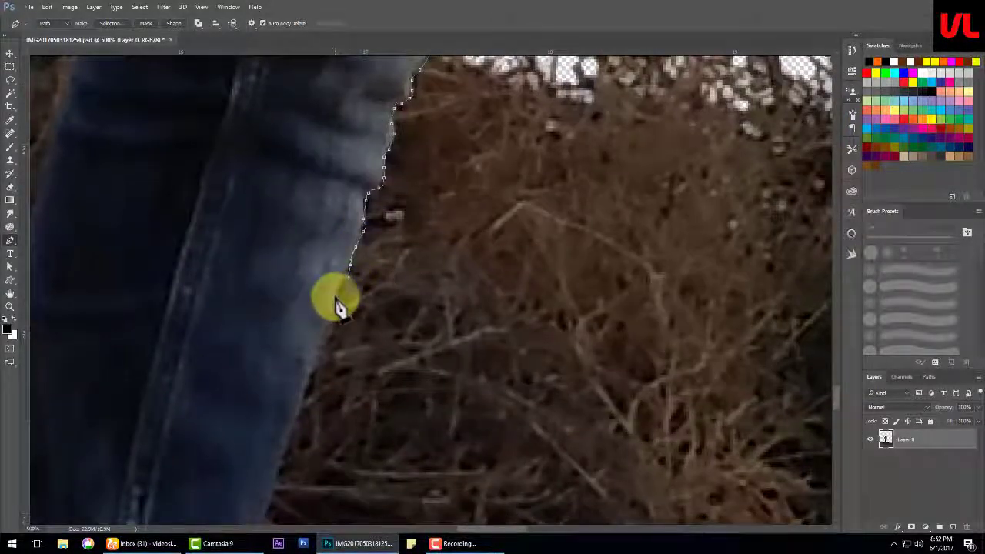
pyautogui.click(330, 330)
pyautogui.click(319, 353)
# Step: Continue the outline down the jeans to the hem above the sandal
pyautogui.moveTo(298, 390); pyautogui.dragTo(325, 312)
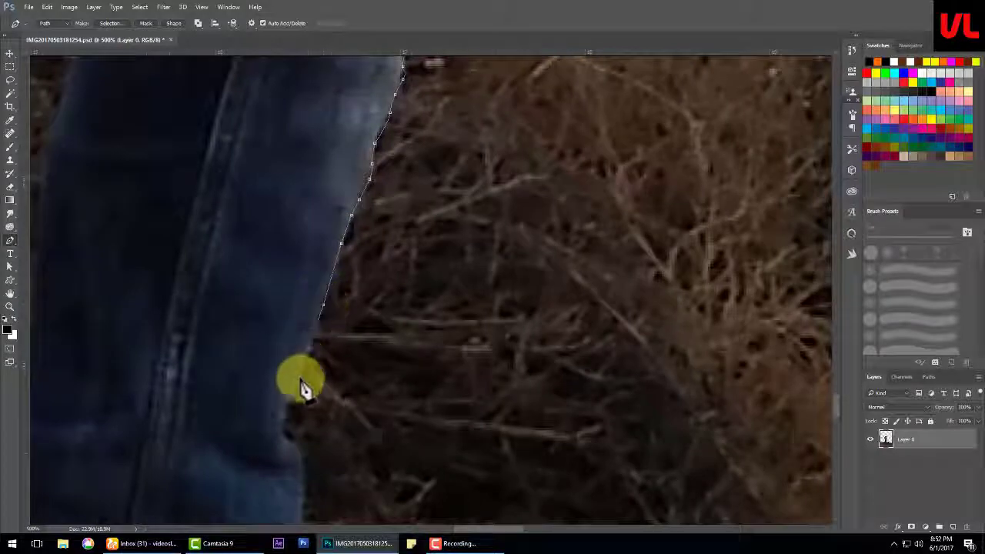
pyautogui.click(285, 425)
pyautogui.moveTo(297, 451)
pyautogui.mouseDown()
pyautogui.moveTo(347, 319)
pyautogui.moveTo(345, 226)
pyautogui.mouseUp()
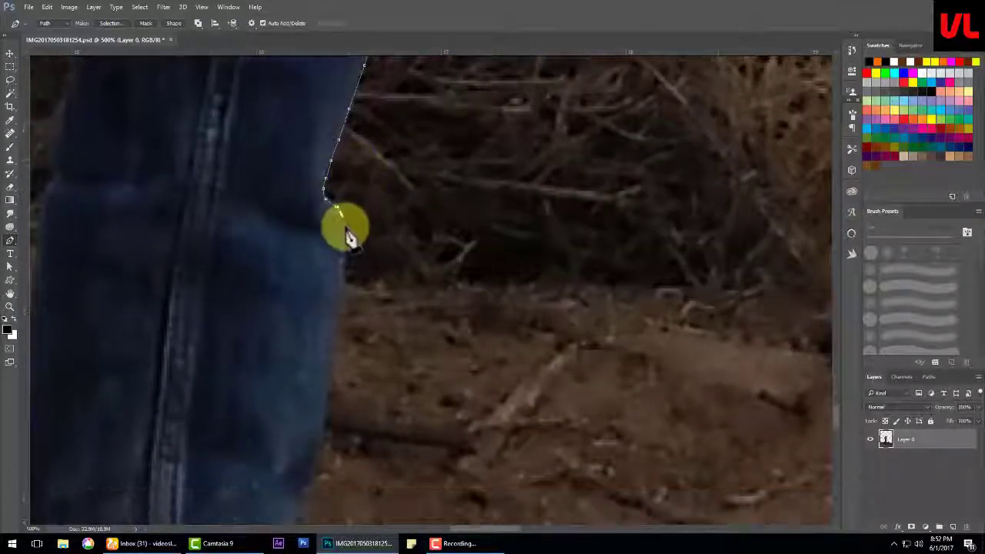
pyautogui.click(346, 227)
pyautogui.click(346, 252)
pyautogui.click(341, 289)
pyautogui.click(337, 329)
pyautogui.click(330, 393)
pyautogui.click(324, 447)
pyautogui.moveTo(325, 450); pyautogui.dragTo(342, 275)
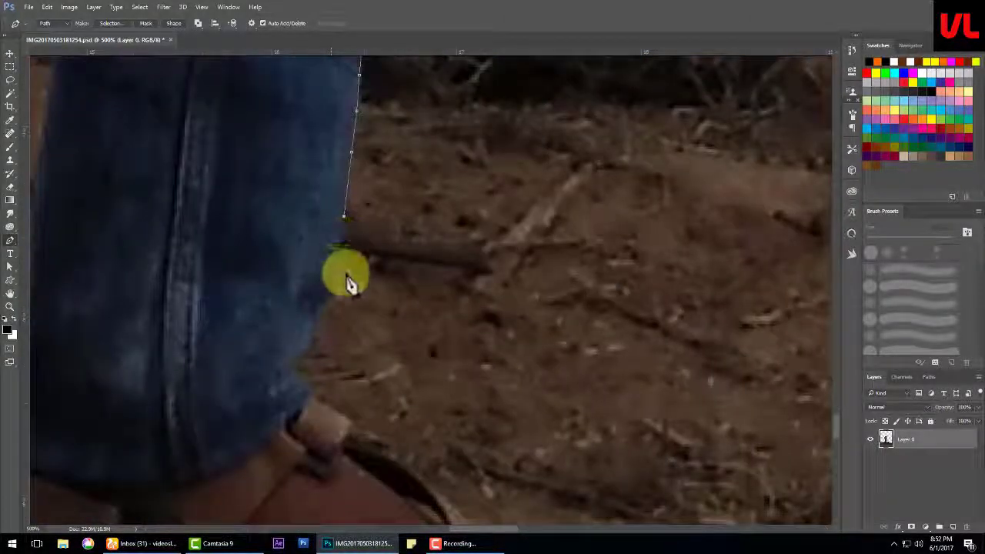
pyautogui.click(304, 363)
pyautogui.click(312, 382)
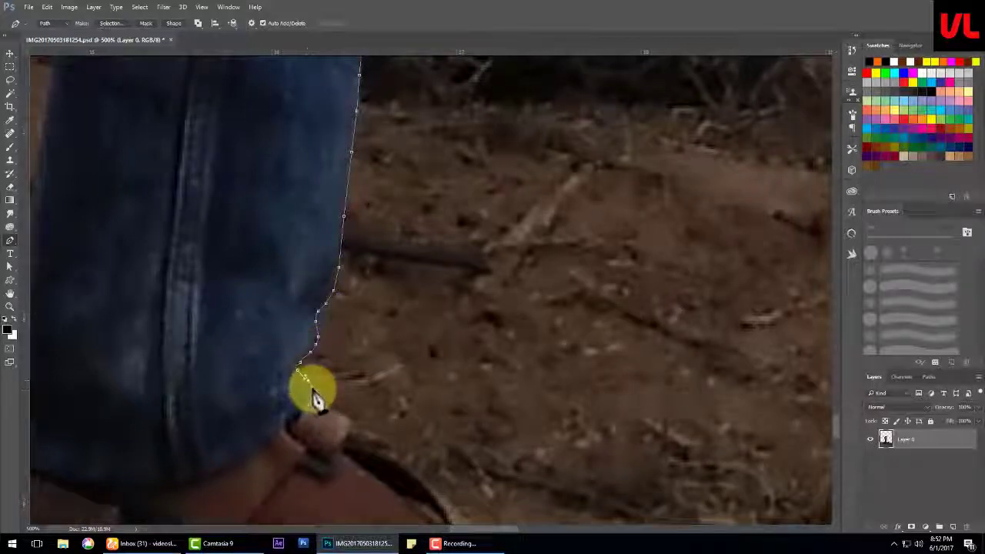
pyautogui.moveTo(342, 373); pyautogui.dragTo(331, 215)
# Step: Trace along the first sandal's strap to the big toe
pyautogui.click(389, 294)
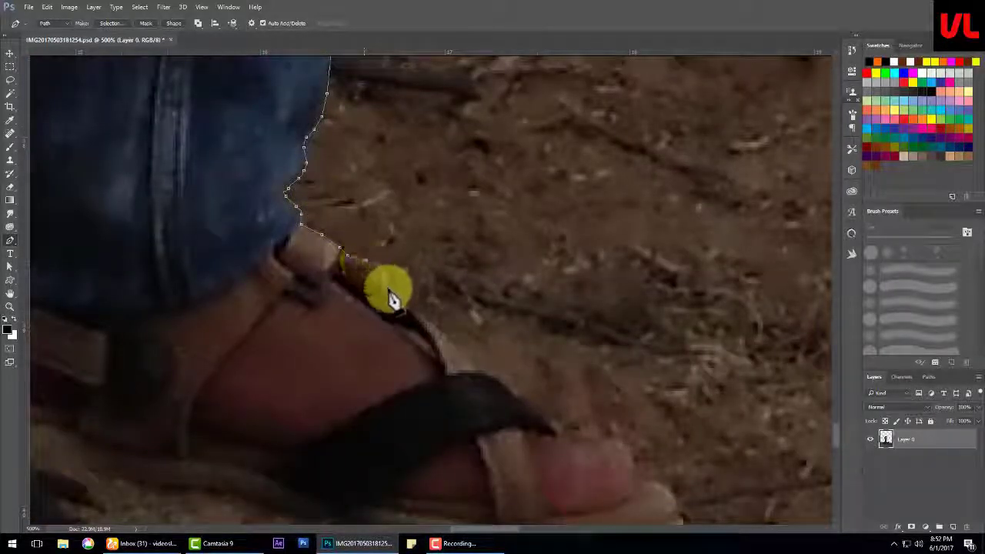
pyautogui.click(429, 321)
pyautogui.click(447, 340)
pyautogui.click(470, 361)
pyautogui.click(486, 370)
pyautogui.click(502, 383)
pyautogui.moveTo(531, 404); pyautogui.dragTo(465, 266)
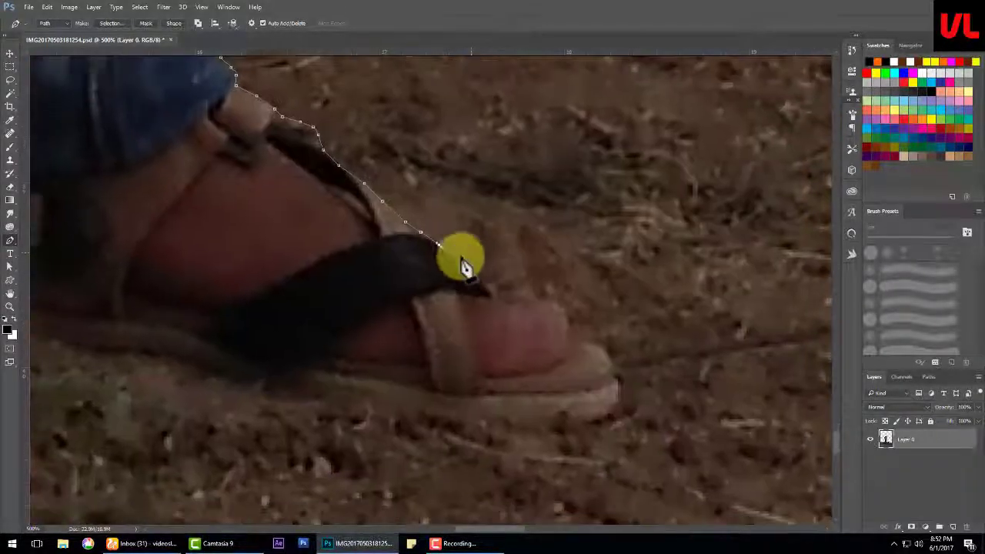
pyautogui.click(461, 262)
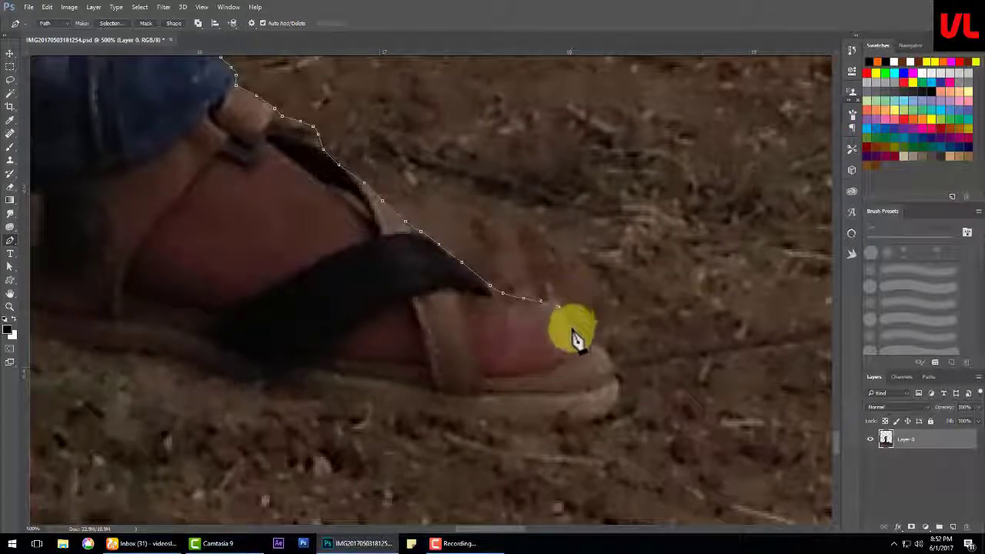
# Step: Outline around the toe and along the bottom of the first sandal's sole
pyautogui.click(615, 371)
pyautogui.click(606, 418)
pyautogui.click(576, 427)
pyautogui.click(520, 433)
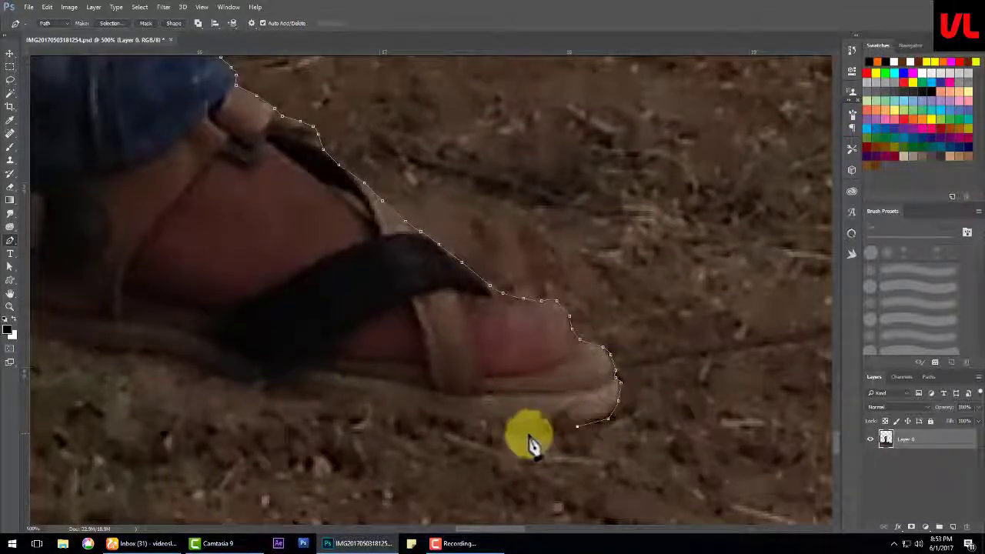
pyautogui.click(471, 429)
pyautogui.moveTo(377, 294); pyautogui.dragTo(497, 305)
pyautogui.click(514, 426)
pyautogui.click(429, 408)
pyautogui.click(359, 390)
# Step: Extend the path along the ground line and around the second sandal's strap and toe
pyautogui.moveTo(359, 389); pyautogui.dragTo(571, 403)
pyautogui.click(527, 391)
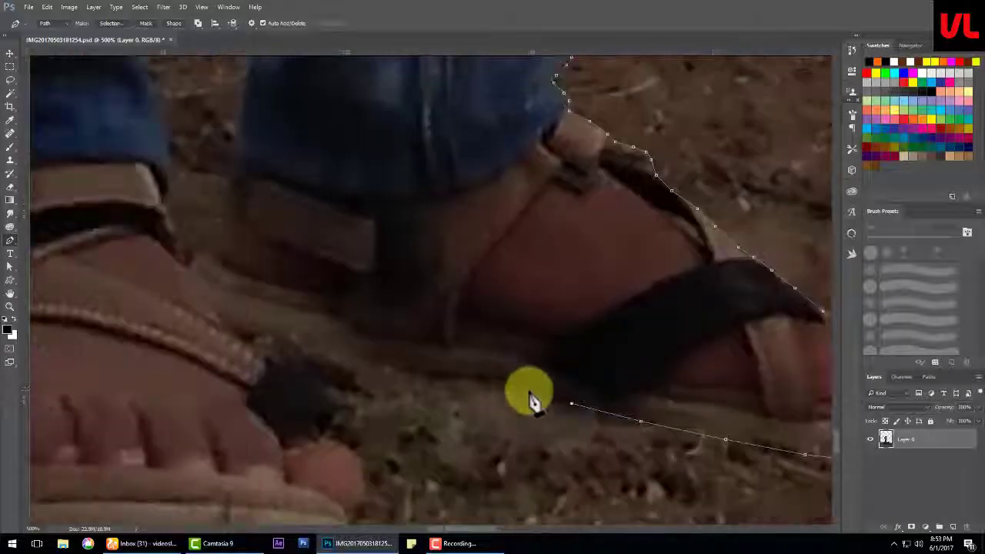
pyautogui.click(493, 380)
pyautogui.click(351, 356)
pyautogui.click(283, 340)
pyautogui.click(246, 336)
pyautogui.moveTo(248, 341); pyautogui.dragTo(327, 238)
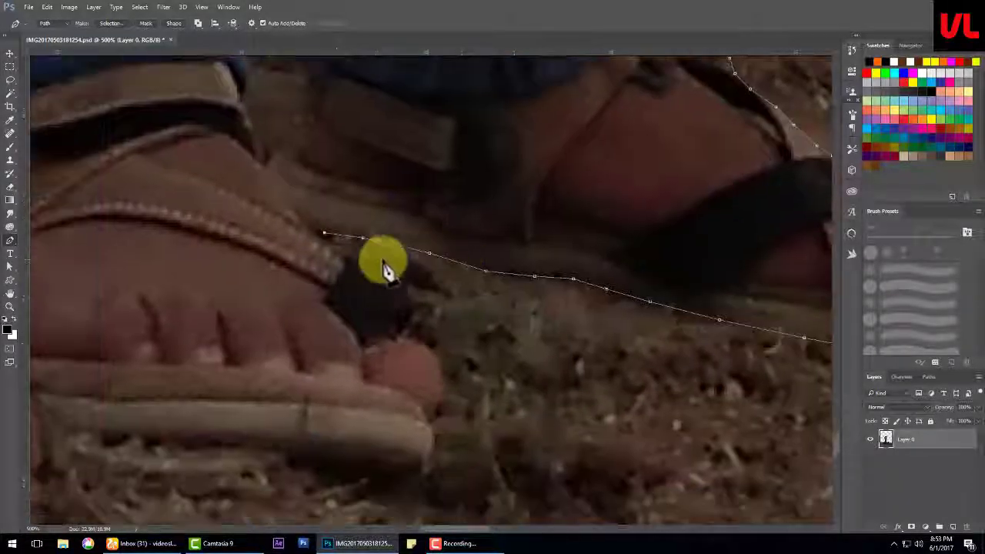
pyautogui.click(351, 259)
pyautogui.click(365, 260)
pyautogui.click(401, 284)
pyautogui.click(416, 313)
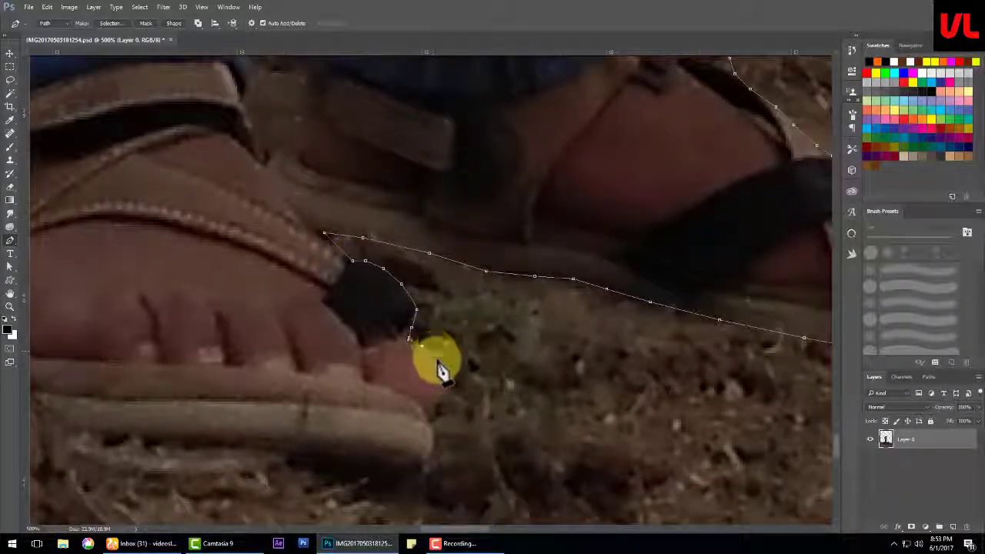
# Step: Trace the second sandal's sole and heel, up the ankle onto the jeans
pyautogui.moveTo(441, 415); pyautogui.dragTo(543, 328)
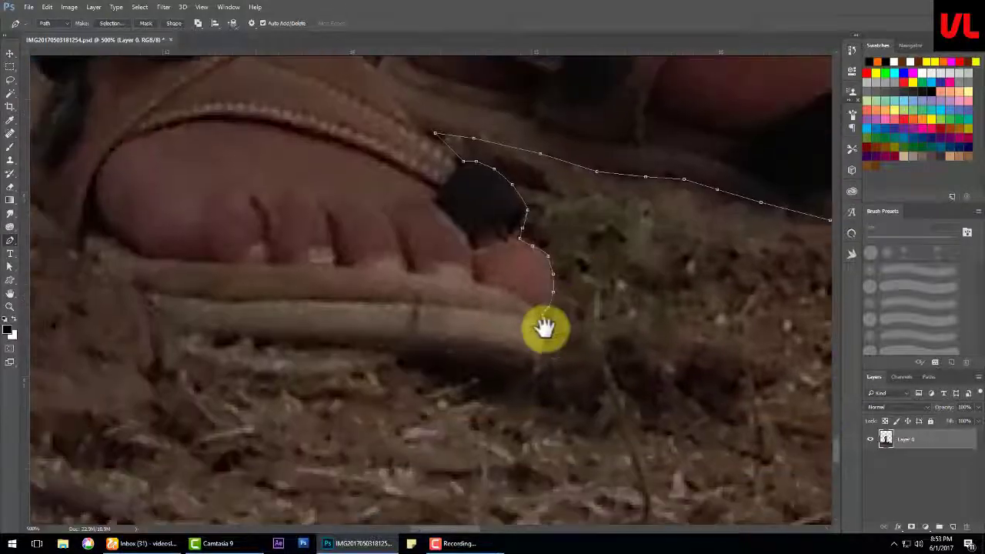
pyautogui.click(501, 387)
pyautogui.click(467, 389)
pyautogui.click(409, 370)
pyautogui.moveTo(344, 357); pyautogui.dragTo(638, 407)
pyautogui.click(638, 405)
pyautogui.click(520, 400)
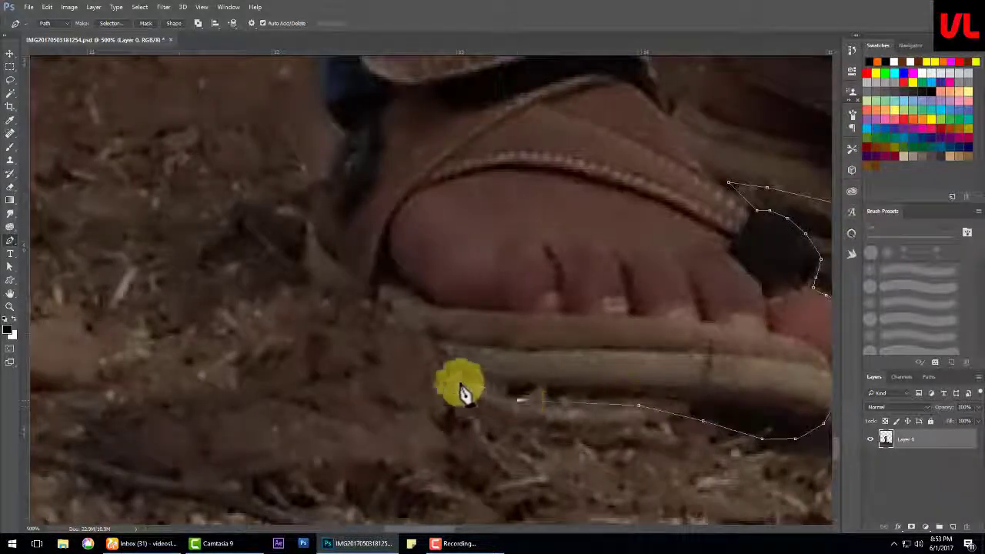
pyautogui.click(321, 300)
pyautogui.moveTo(300, 223); pyautogui.dragTo(385, 391)
pyautogui.click(389, 422)
pyautogui.click(388, 383)
pyautogui.click(395, 347)
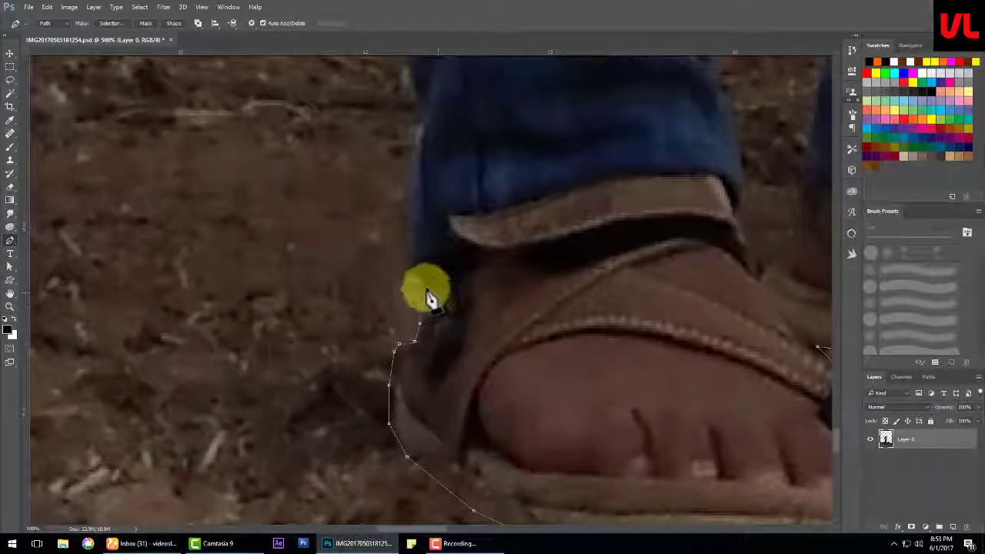
pyautogui.click(413, 258)
pyautogui.click(409, 230)
pyautogui.click(413, 173)
# Step: Follow the jeans edge upward from the sandal along the lower leg
pyautogui.moveTo(409, 147); pyautogui.dragTo(455, 385)
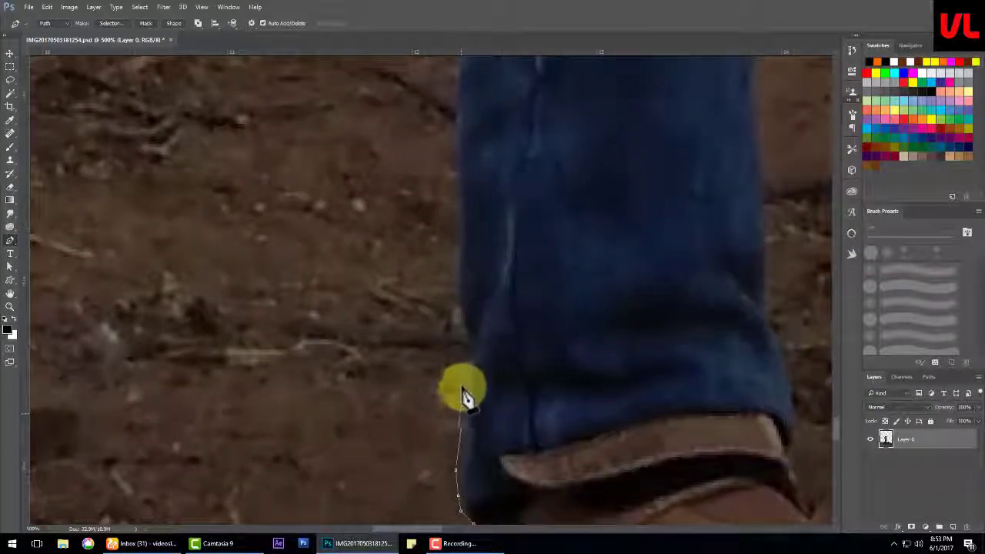
pyautogui.click(462, 343)
pyautogui.click(461, 286)
pyautogui.moveTo(461, 270); pyautogui.dragTo(473, 400)
pyautogui.moveTo(460, 295); pyautogui.dragTo(461, 363)
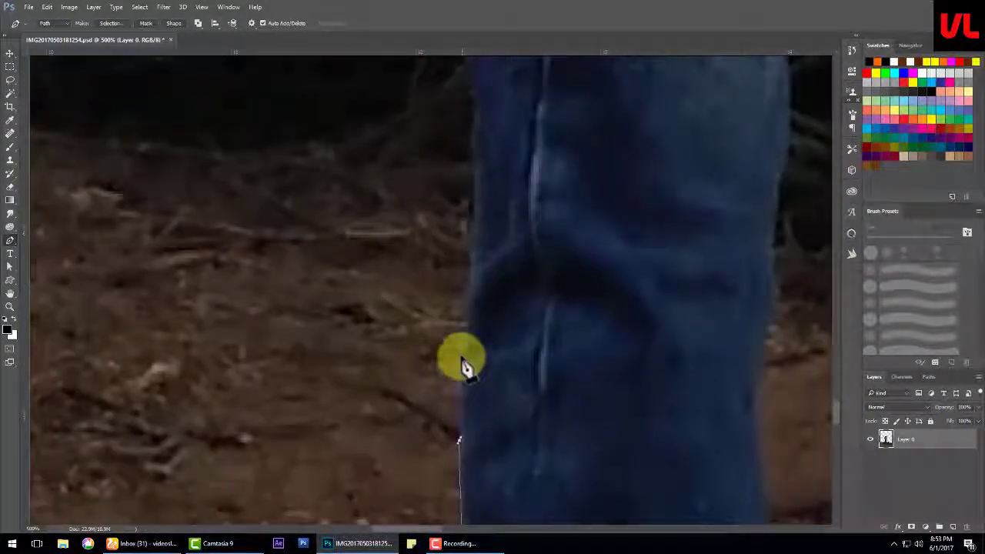
pyautogui.click(463, 316)
pyautogui.moveTo(470, 259); pyautogui.dragTo(485, 424)
pyautogui.click(468, 384)
pyautogui.click(467, 350)
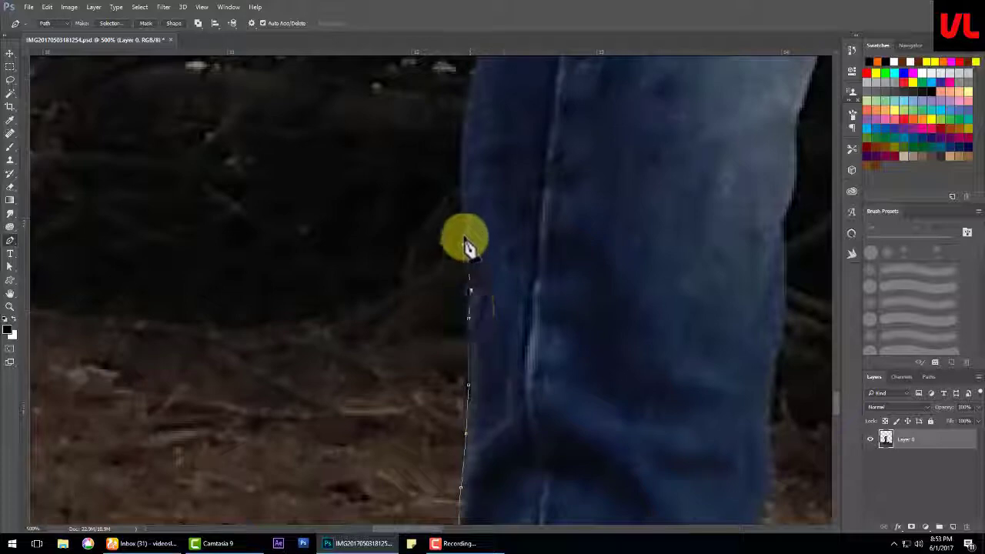
pyautogui.moveTo(467, 241); pyautogui.dragTo(446, 369)
pyautogui.click(452, 286)
# Step: Continue the outline up the upper leg and hip to the waist
pyautogui.moveTo(462, 259); pyautogui.dragTo(442, 483)
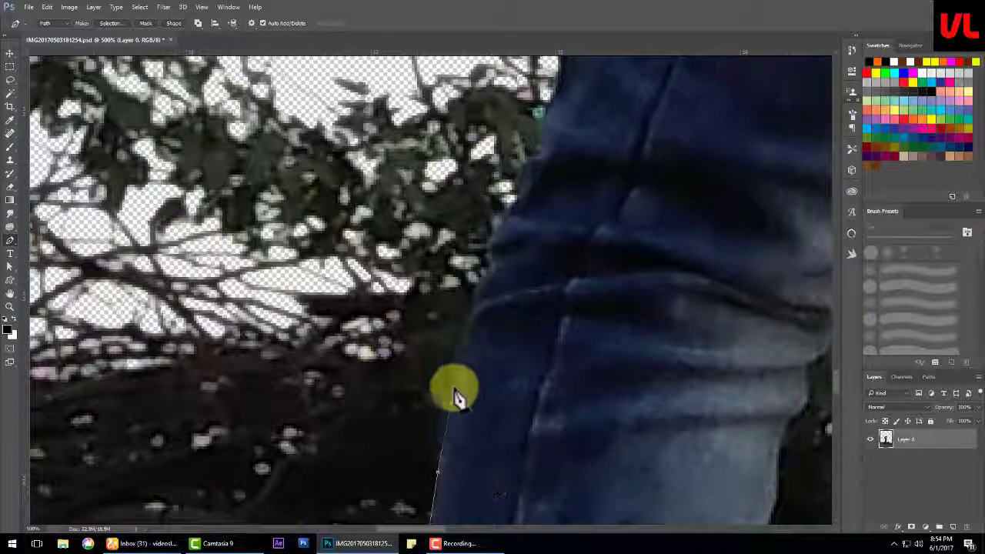
pyautogui.click(478, 293)
pyautogui.moveTo(479, 293); pyautogui.dragTo(480, 440)
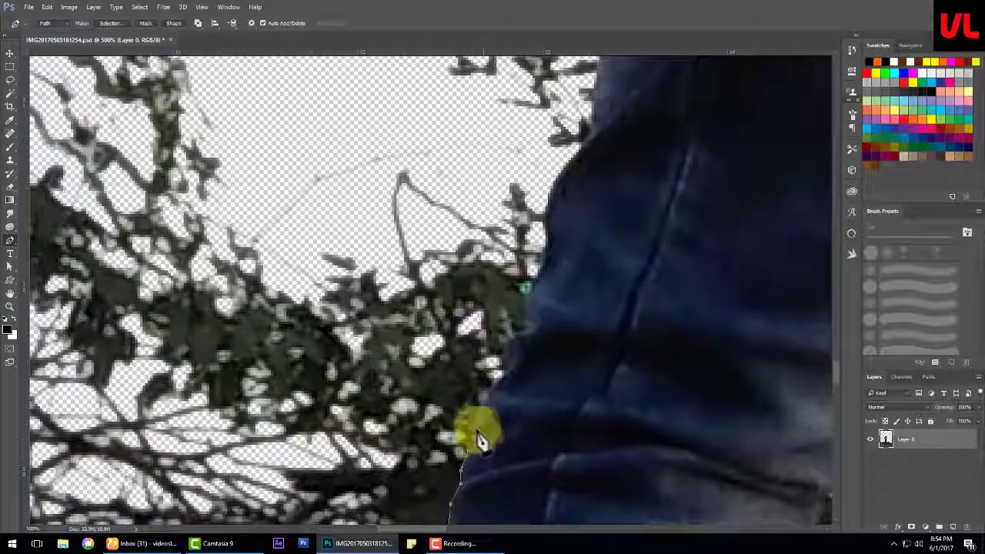
pyautogui.click(517, 329)
pyautogui.moveTo(517, 329); pyautogui.dragTo(477, 469)
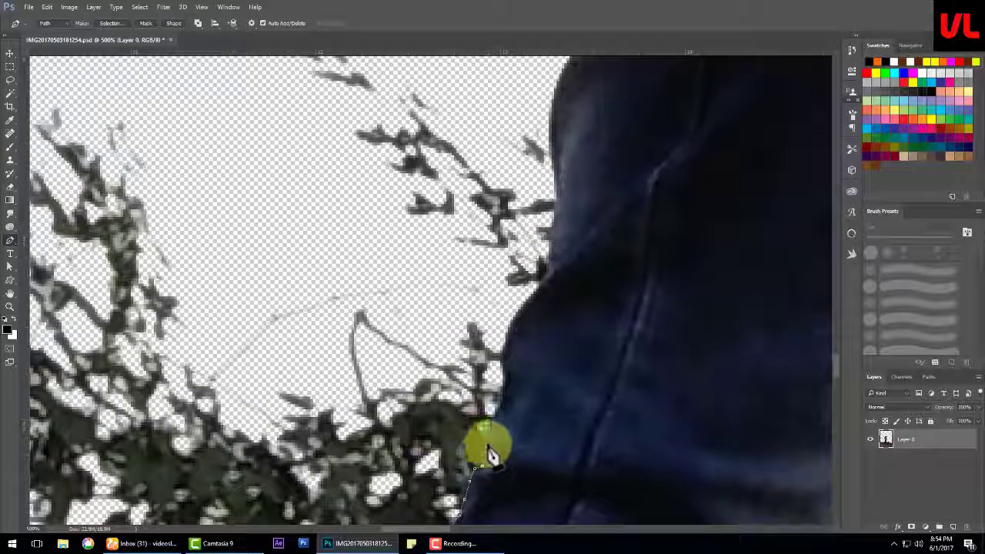
pyautogui.click(500, 401)
pyautogui.moveTo(500, 402); pyautogui.dragTo(473, 457)
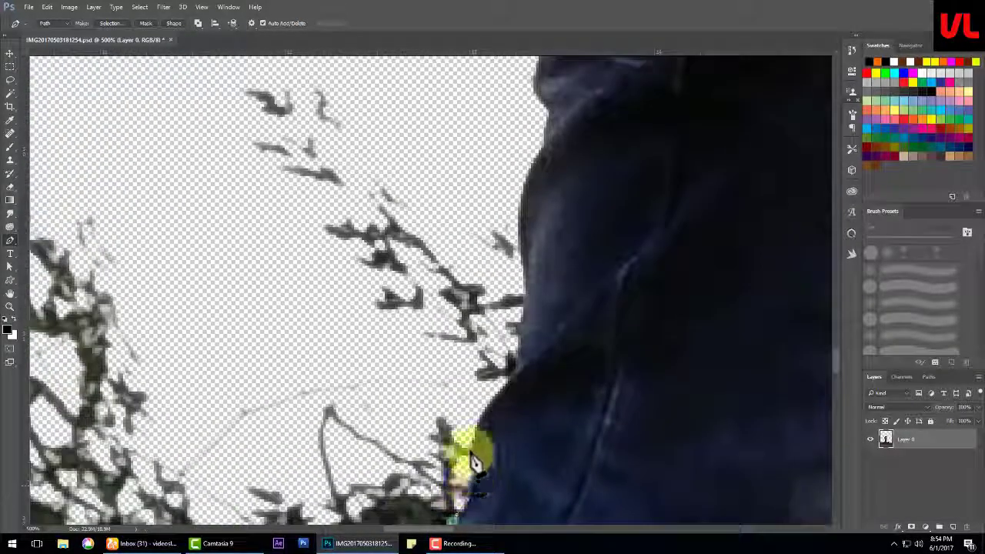
pyautogui.click(516, 384)
pyautogui.moveTo(519, 330); pyautogui.dragTo(503, 440)
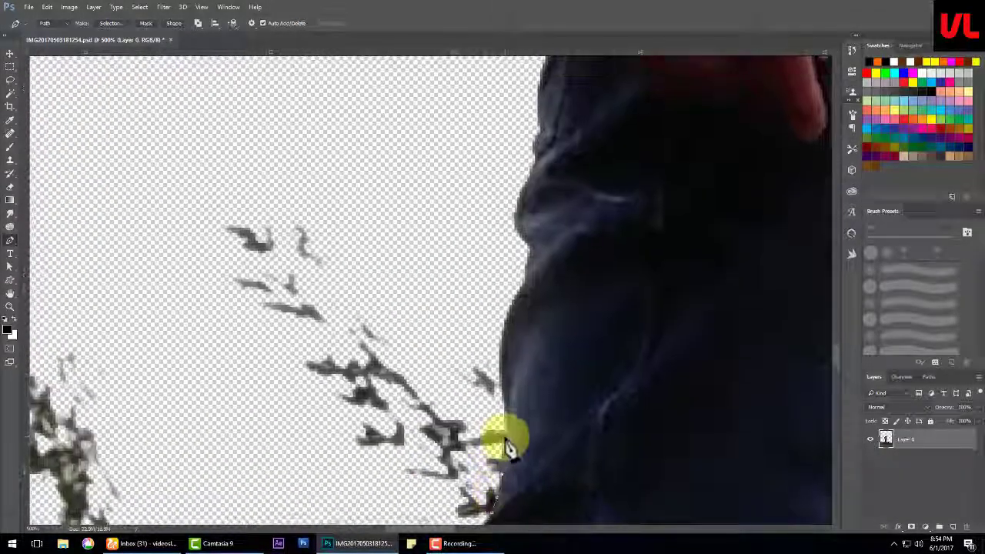
pyautogui.click(528, 271)
pyautogui.moveTo(528, 271); pyautogui.dragTo(469, 427)
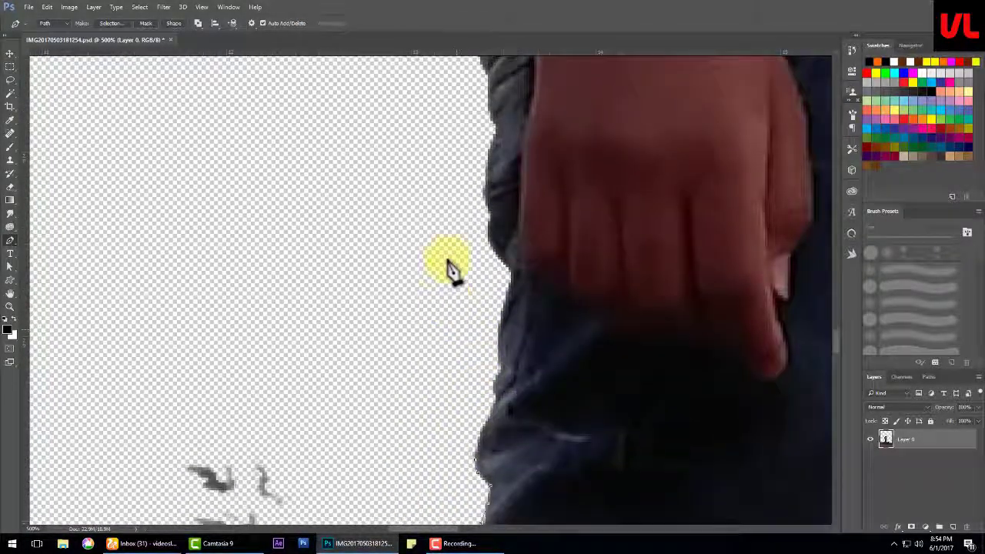
# Step: Trace up the shirt sleeve and along the shoulder to the collar
pyautogui.scroll(10, 451, 268)
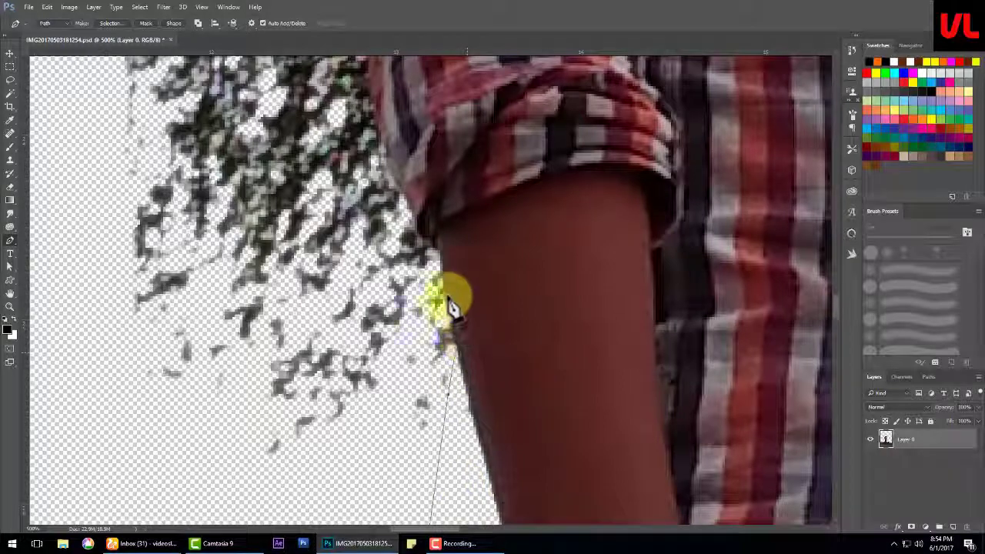
pyautogui.moveTo(433, 254)
pyautogui.mouseDown()
pyautogui.moveTo(439, 413)
pyautogui.moveTo(438, 385)
pyautogui.mouseUp()
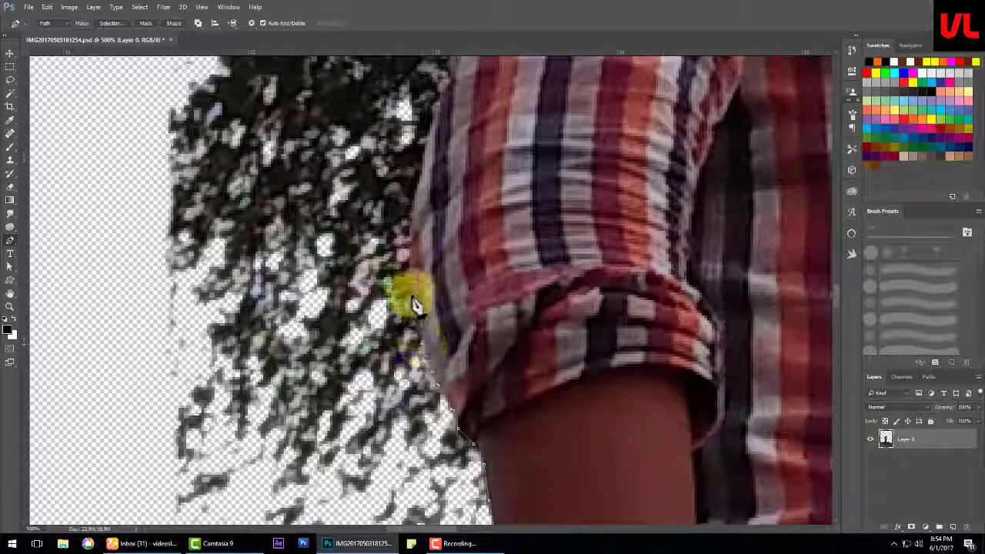
pyautogui.moveTo(413, 304); pyautogui.dragTo(435, 378)
pyautogui.moveTo(445, 323); pyautogui.dragTo(425, 460)
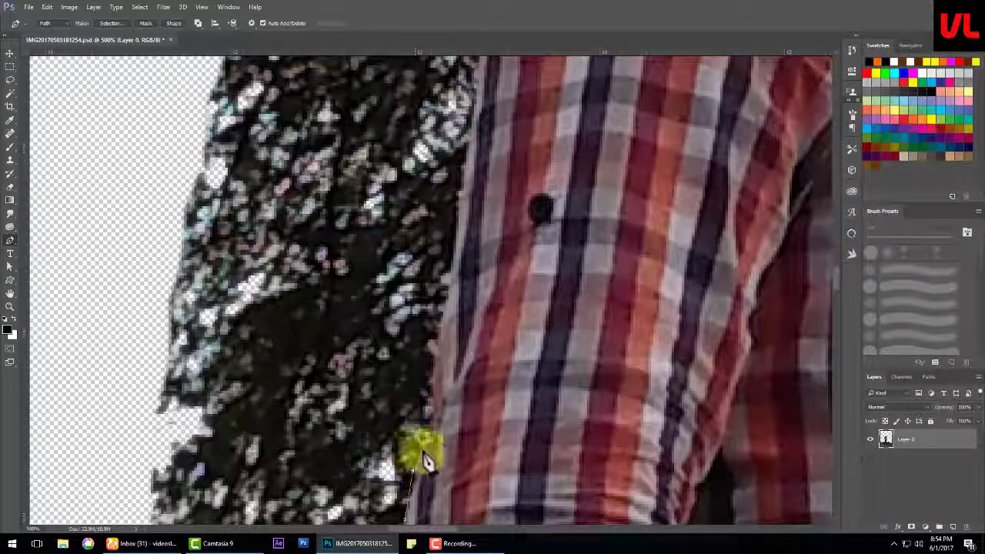
pyautogui.moveTo(434, 354); pyautogui.dragTo(420, 460)
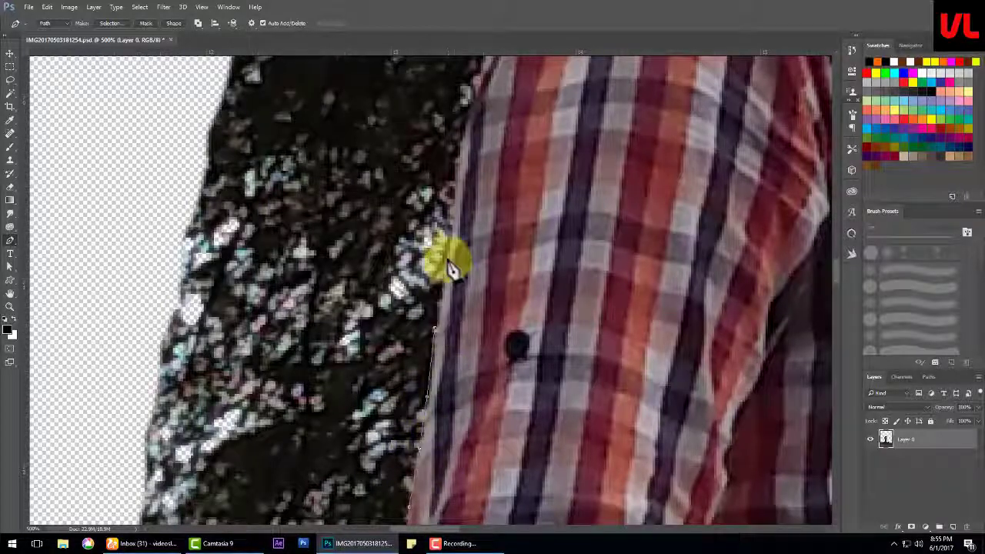
pyautogui.moveTo(451, 267); pyautogui.dragTo(422, 433)
pyautogui.moveTo(446, 291); pyautogui.dragTo(439, 384)
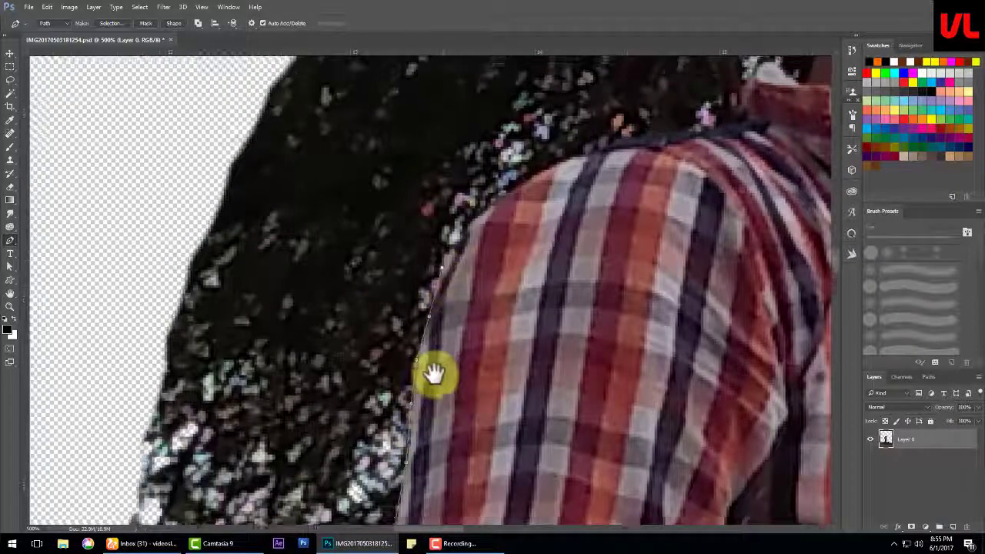
pyautogui.click(504, 331)
pyautogui.click(543, 303)
pyautogui.click(577, 294)
pyautogui.click(615, 282)
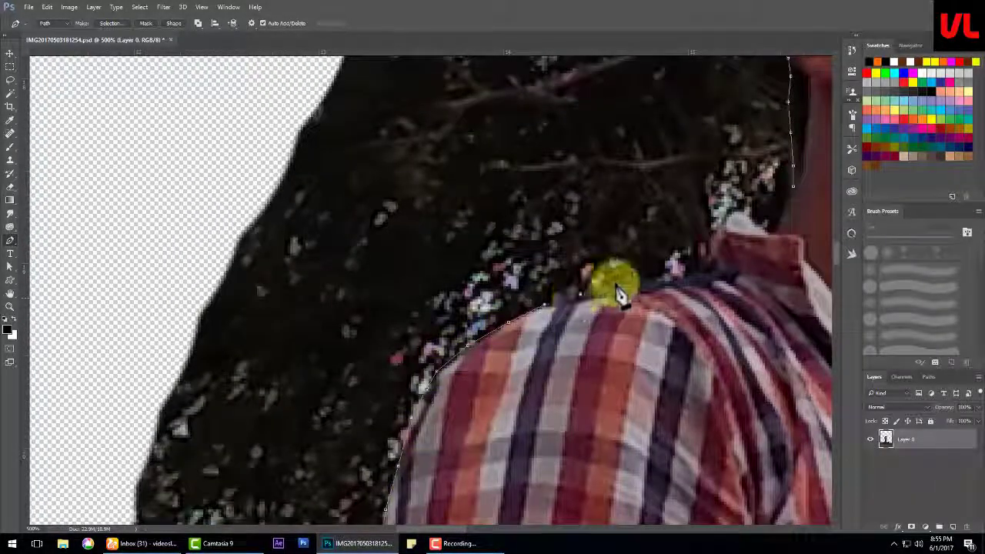
pyautogui.click(656, 280)
pyautogui.click(696, 271)
# Step: Pan back toward the ear and zoom out to view the whole outline
pyautogui.moveTo(699, 270); pyautogui.dragTo(634, 420)
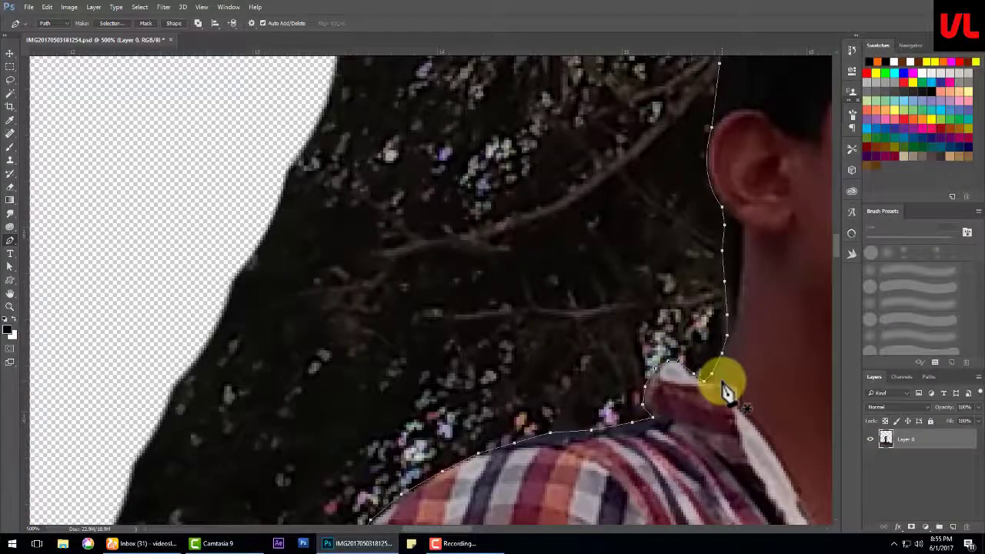
pyautogui.scroll(-2, 684, 418)
pyautogui.scroll(-3, 662, 439)
pyautogui.scroll(-2, 632, 447)
# Step: Copy the selected man onto a new Layer 1 and hide that layer
pyautogui.scroll(-1, 633, 447)
pyautogui.click(10, 67)
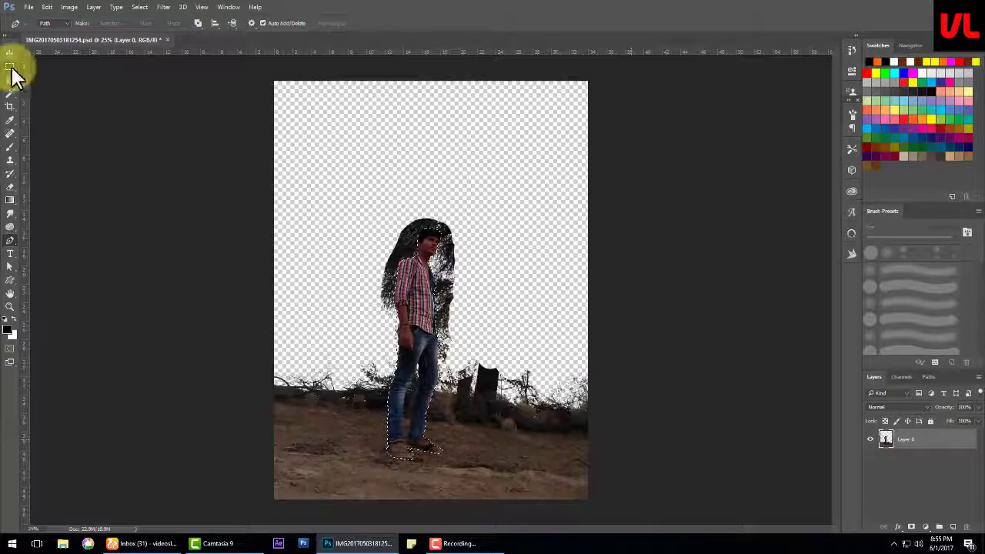
pyautogui.hotkey('ctrl', 'Return')
pyautogui.click(550, 406)
pyautogui.click(885, 439)
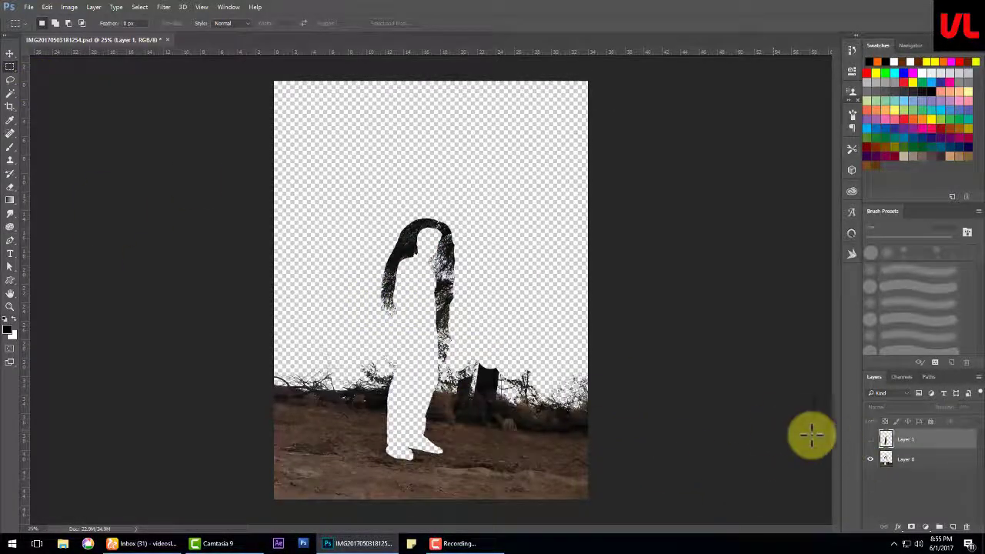
# Step: Erase the dark trees and tall stump from Layer 0 with a roughly 25 px eraser
pyautogui.click(906, 459)
pyautogui.click(10, 187)
pyautogui.moveTo(431, 223)
pyautogui.mouseDown()
pyautogui.moveTo(439, 351)
pyautogui.moveTo(390, 308)
pyautogui.moveTo(443, 280)
pyautogui.mouseUp()
pyautogui.scroll(2, 549, 406)
pyautogui.scroll(2, 453, 295)
pyautogui.press('[')
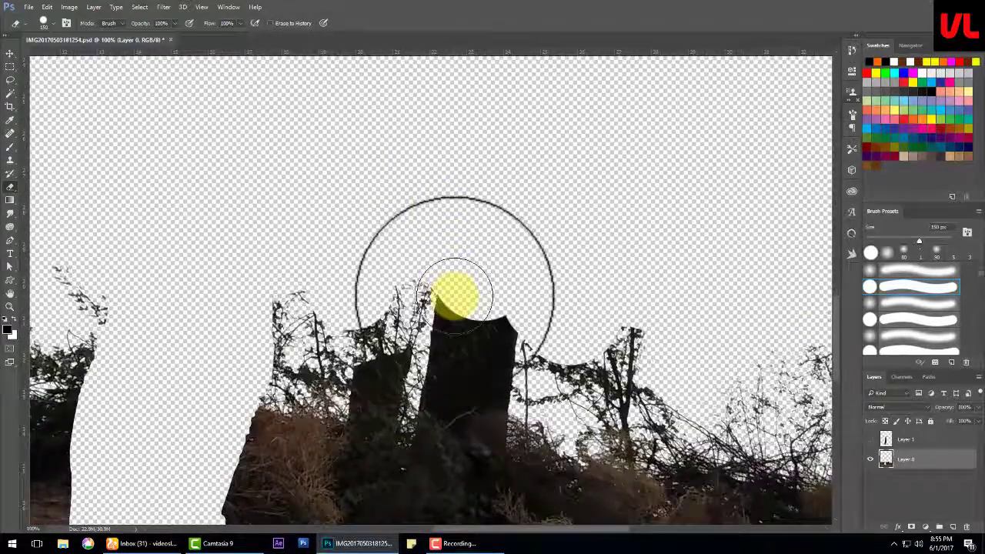
pyautogui.press('[')
pyautogui.press('[')
pyautogui.press('[')
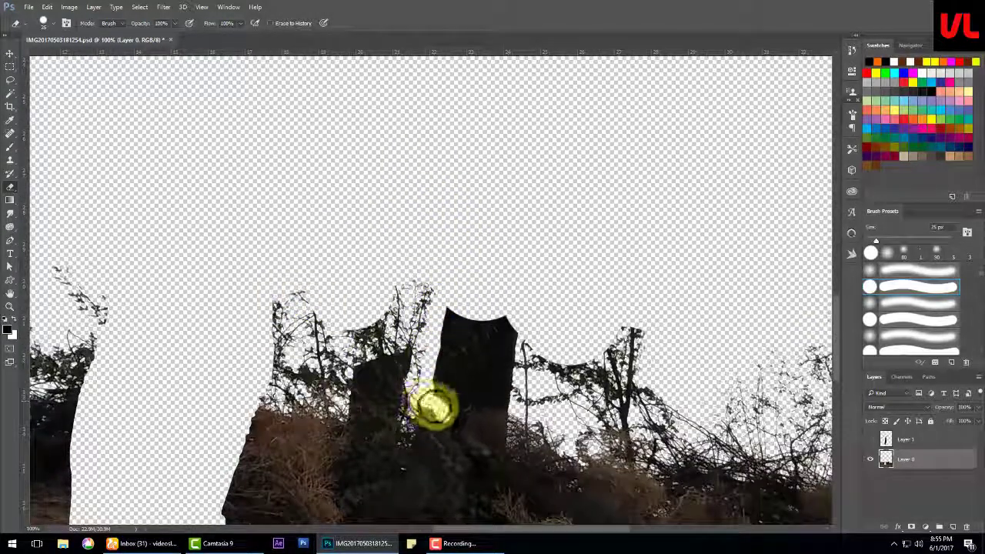
pyautogui.moveTo(450, 410); pyautogui.dragTo(450, 296)
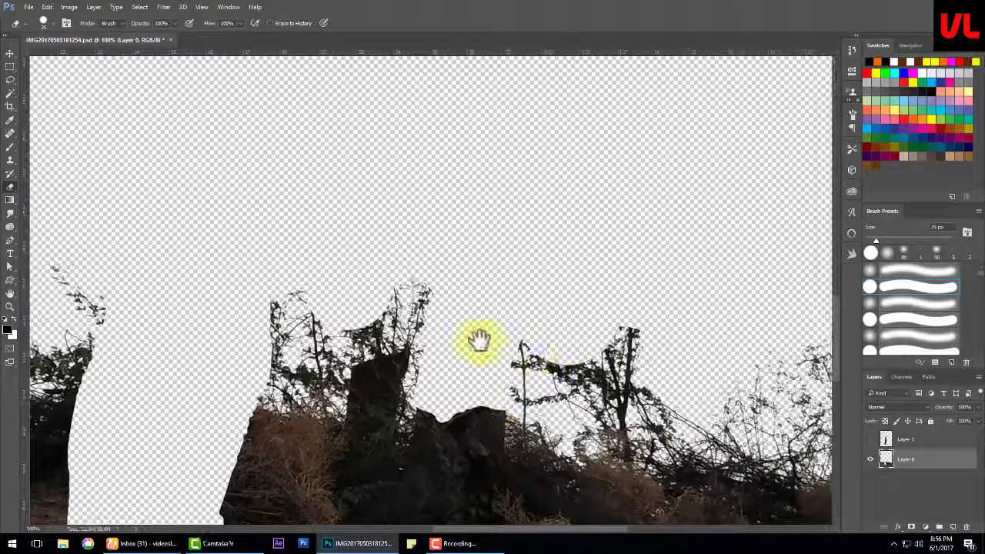
pyautogui.moveTo(508, 402); pyautogui.dragTo(490, 297)
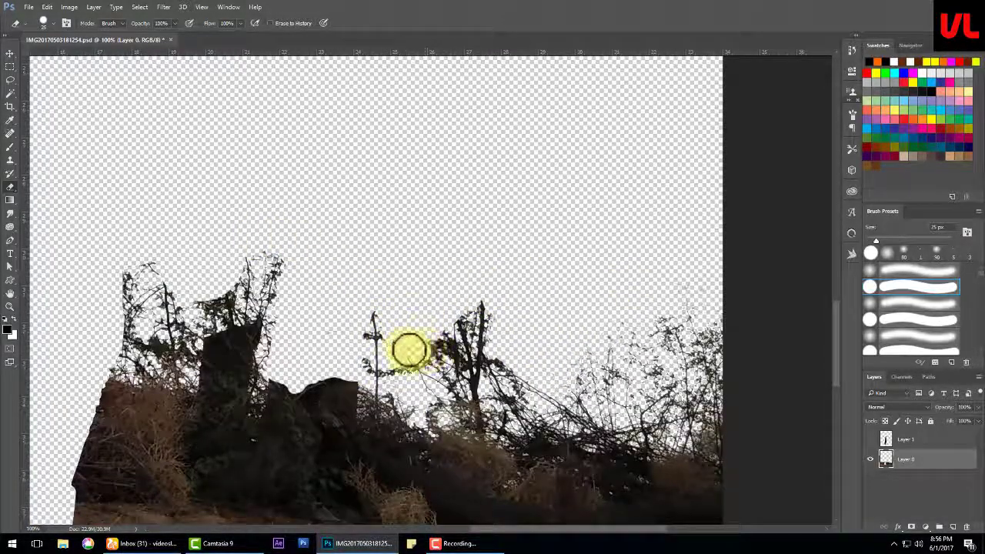
# Step: Show Layer 1 again and move the man into alignment over the original photo
pyautogui.hotkey('ctrl', '-')
pyautogui.click(870, 438)
pyautogui.hotkey('ctrl', '-')
pyautogui.click(10, 52)
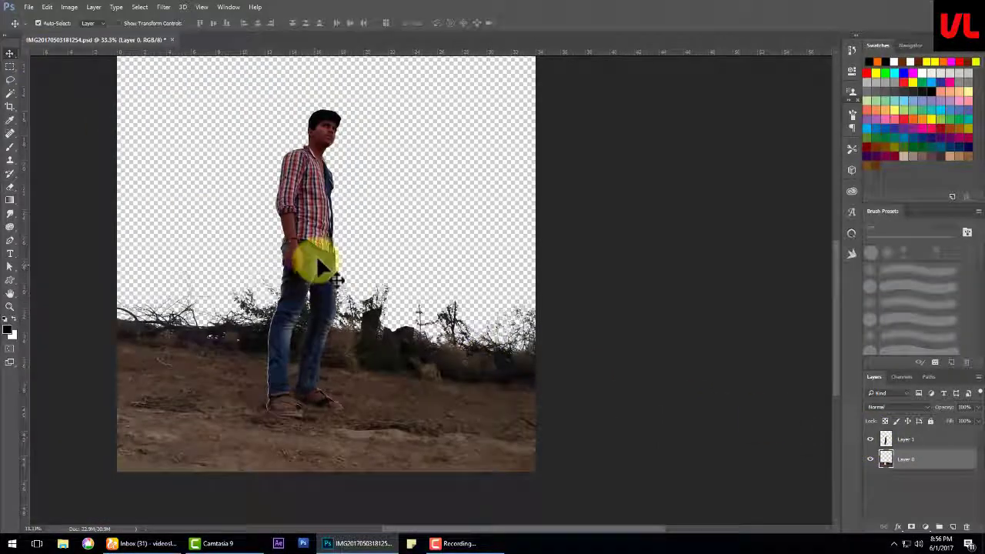
pyautogui.moveTo(302, 250); pyautogui.dragTo(305, 238)
pyautogui.moveTo(311, 262); pyautogui.dragTo(387, 360)
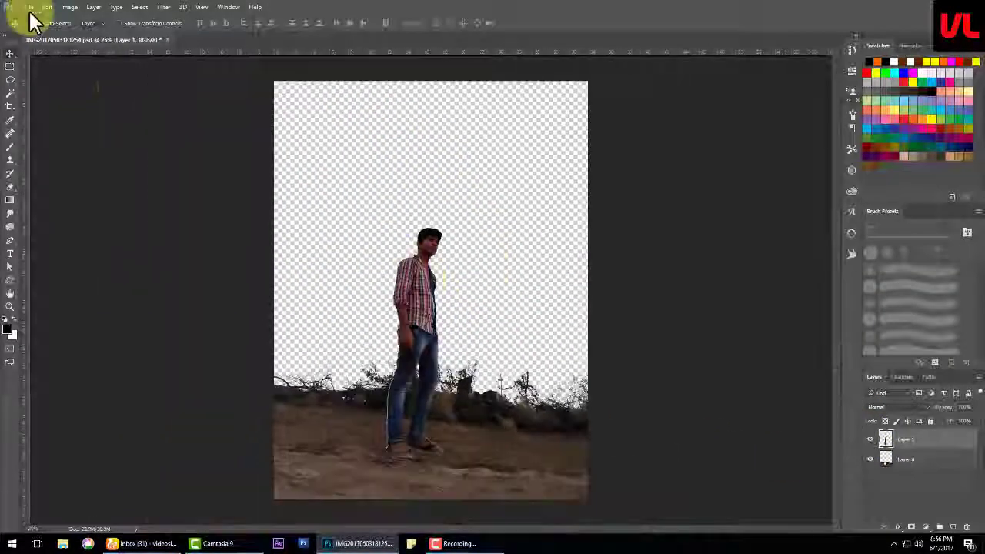
# Step: Place the snowy mountain photo from the reff_images folder as a linked layer
pyautogui.click(28, 7)
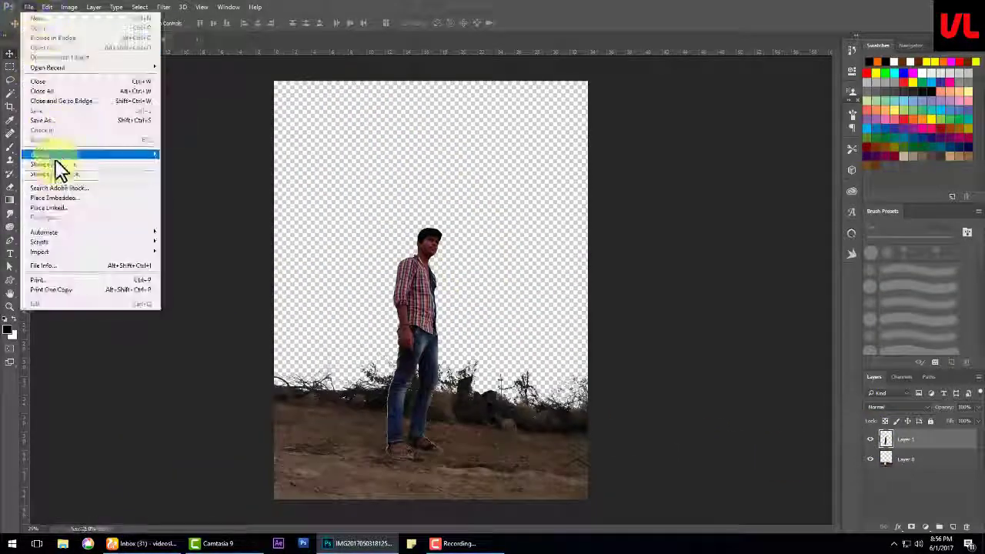
pyautogui.click(50, 208)
pyautogui.click(125, 27)
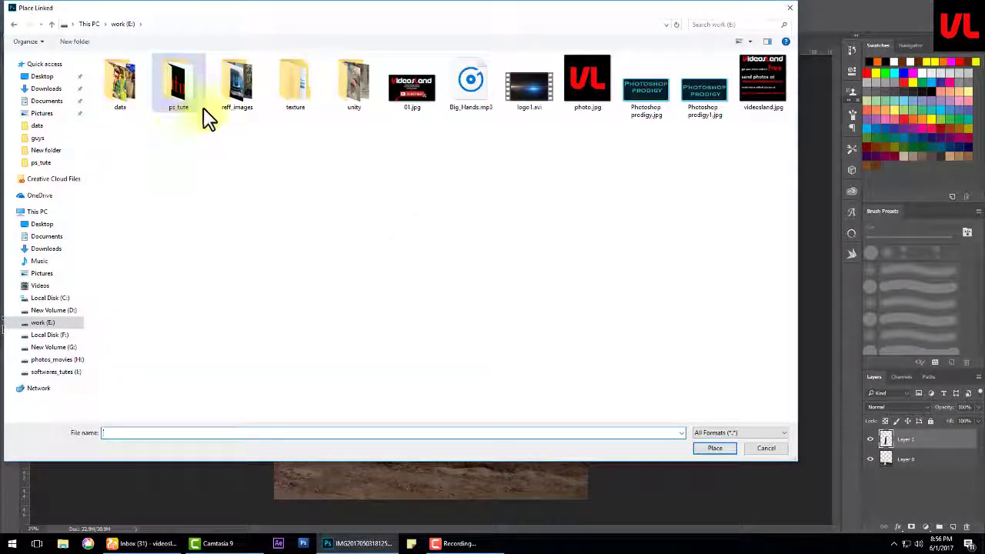
pyautogui.doubleClick(231, 89)
pyautogui.scroll(-10, 292, 208)
pyautogui.scroll(-3, 305, 244)
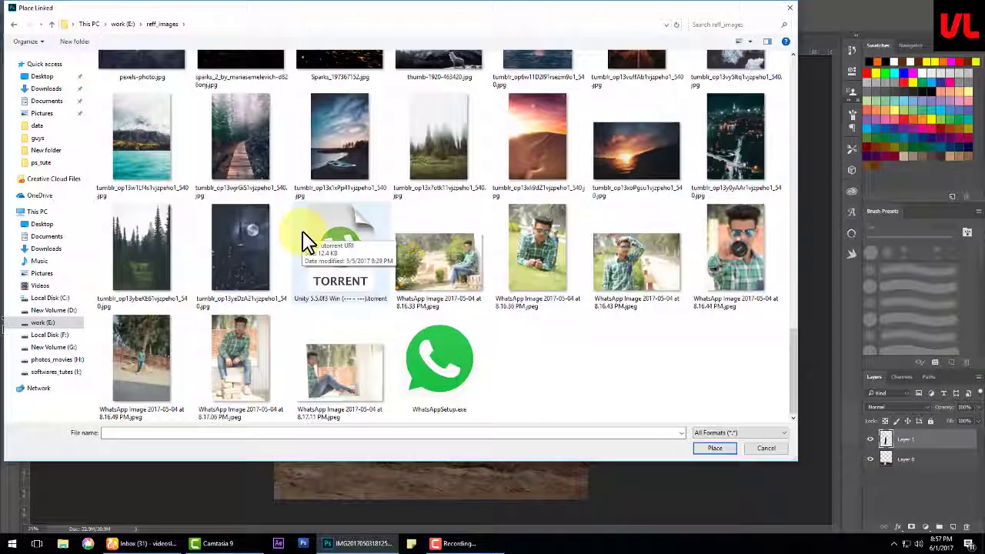
pyautogui.scroll(3, 339, 269)
pyautogui.scroll(5, 358, 293)
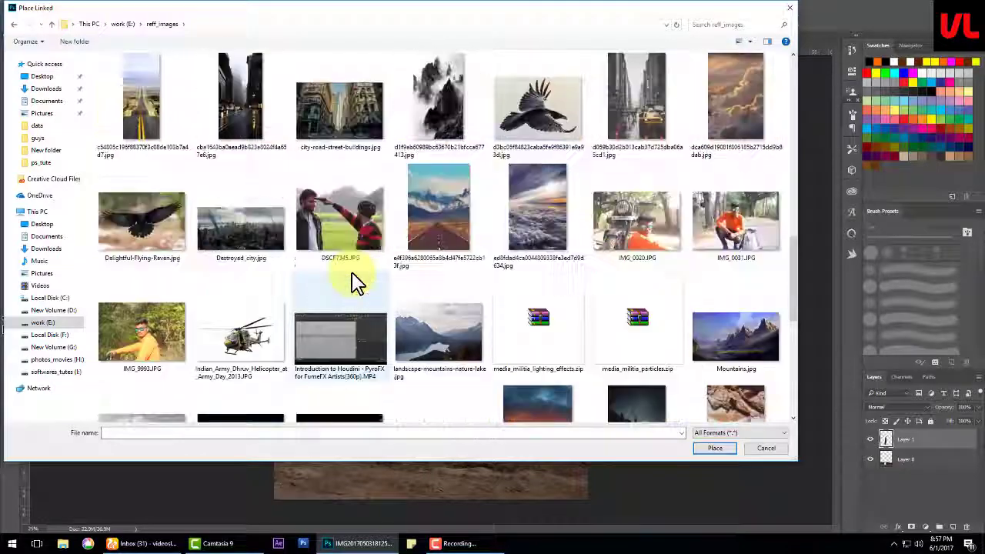
pyautogui.scroll(4, 352, 282)
pyautogui.scroll(-3, 352, 282)
pyautogui.scroll(3, 353, 282)
pyautogui.scroll(3, 354, 282)
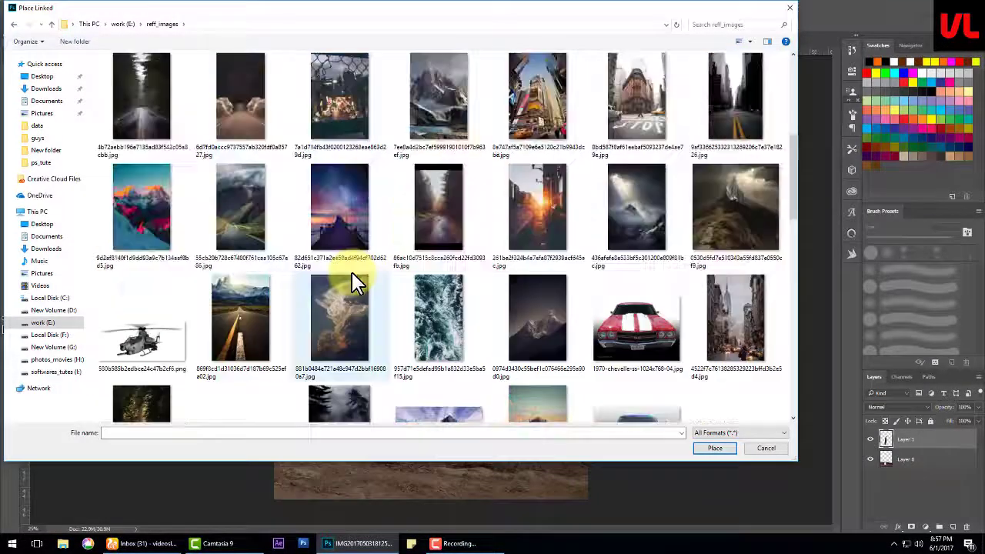
pyautogui.doubleClick(720, 202)
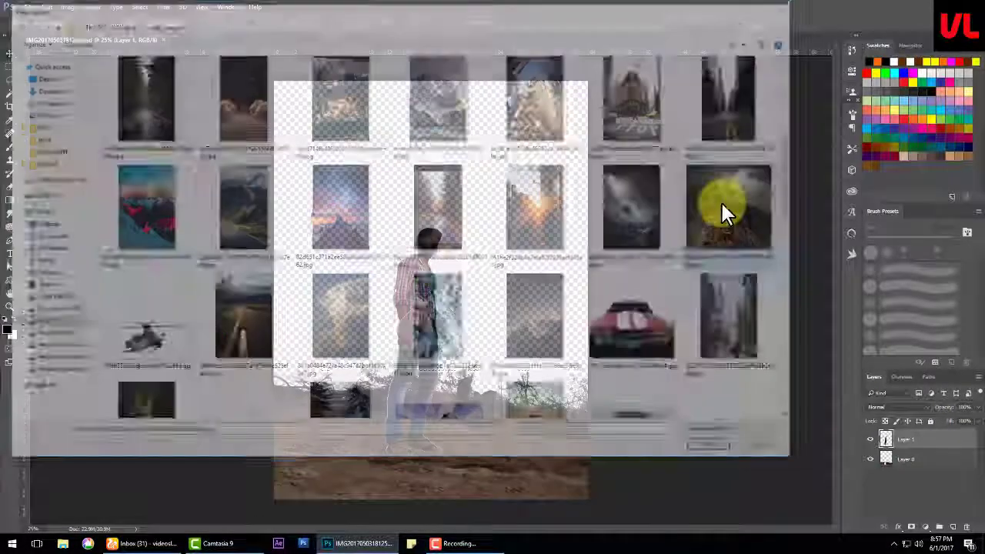
# Step: Move the mountain layer below Layer 0 and scale it up to fill the canvas
pyautogui.moveTo(888, 493); pyautogui.dragTo(888, 489)
pyautogui.hotkey('ctrl', 't')
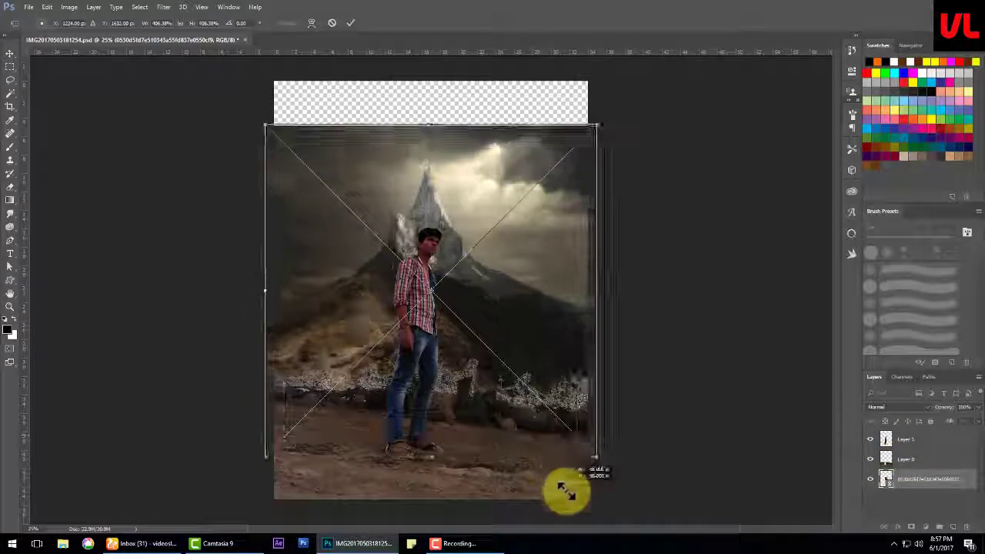
pyautogui.moveTo(466, 326); pyautogui.dragTo(644, 501)
pyautogui.moveTo(480, 418); pyautogui.dragTo(477, 361)
pyautogui.press('Return')
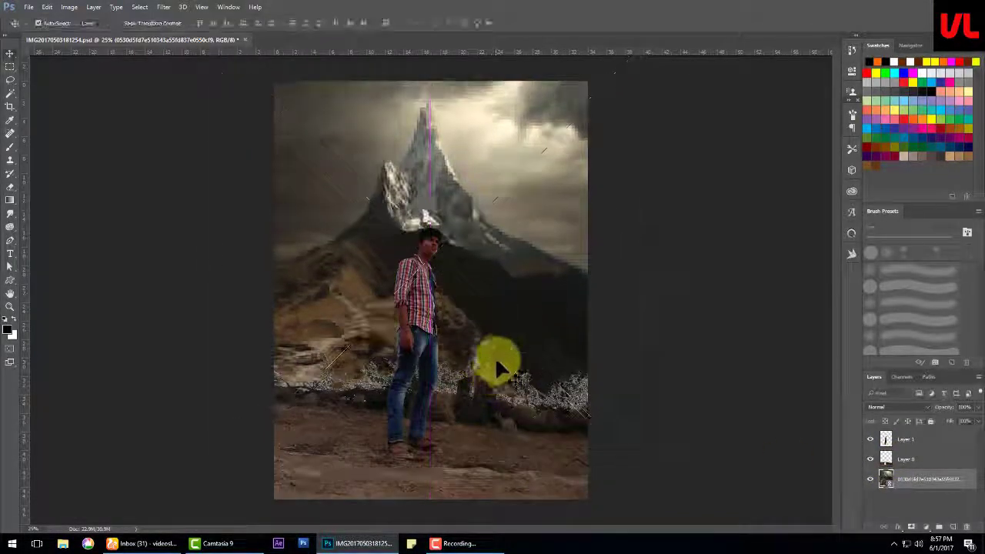
pyautogui.click(885, 465)
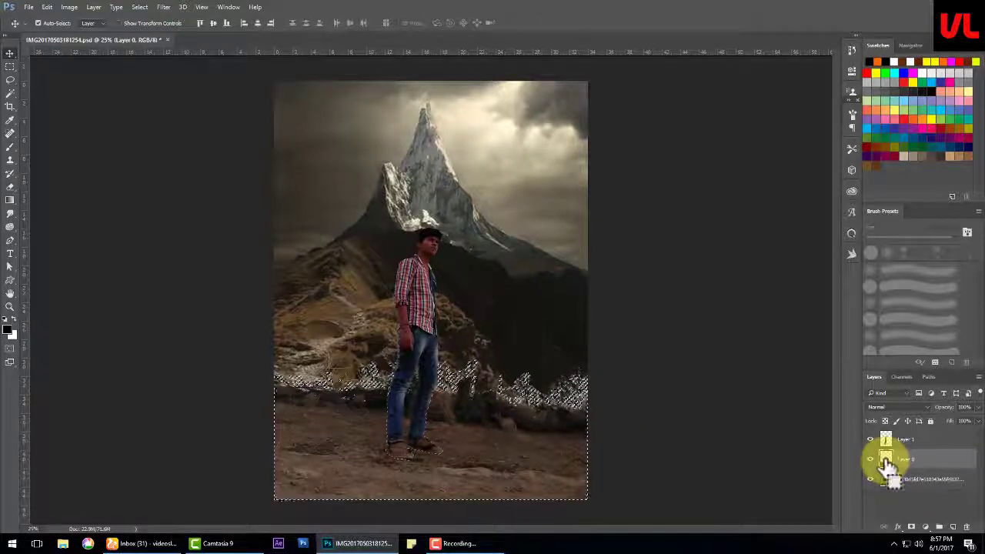
pyautogui.click(31, 7)
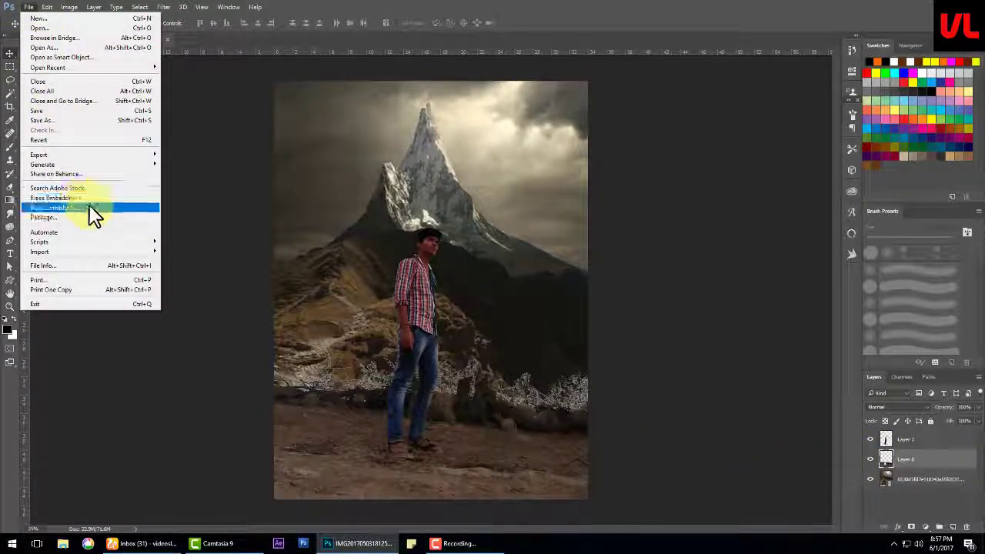
pyautogui.click(92, 207)
pyautogui.doubleClick(637, 227)
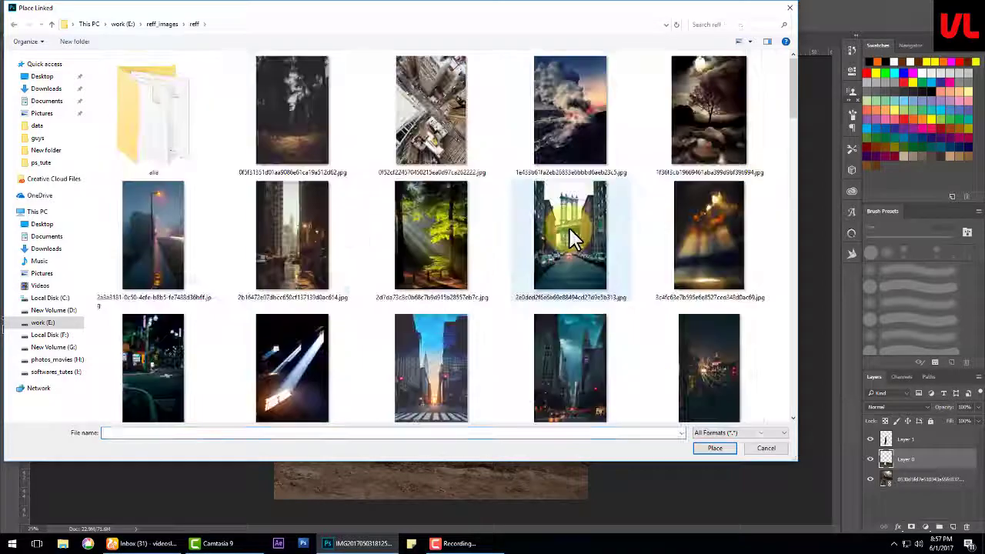
pyautogui.scroll(-5, 568, 231)
pyautogui.scroll(-5, 592, 277)
pyautogui.scroll(-5, 586, 308)
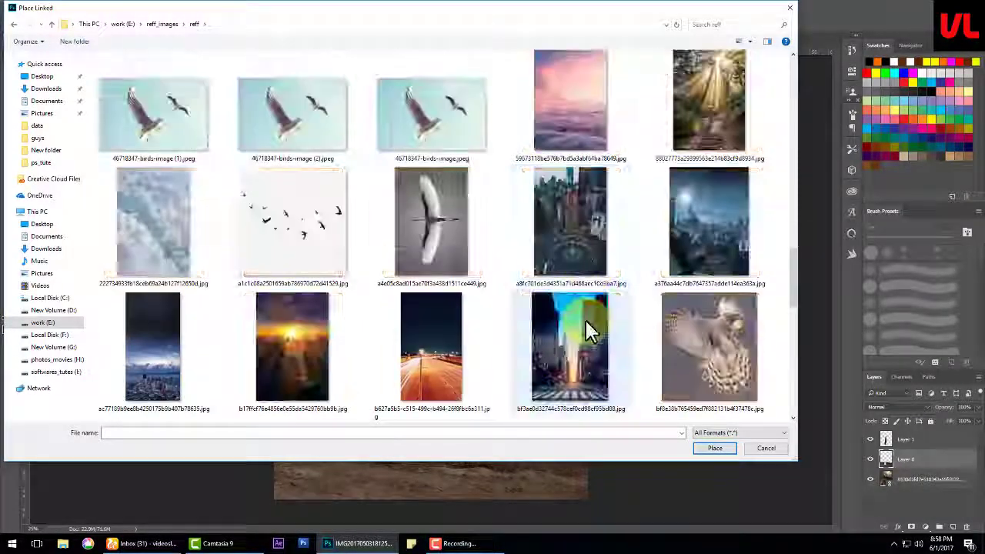
pyautogui.scroll(-5, 586, 319)
pyautogui.scroll(-5, 586, 319)
pyautogui.doubleClick(589, 319)
# Step: Select Layer 0's highlights with Color Range, using a widened Fuzziness
pyautogui.scroll(1, 678, 407)
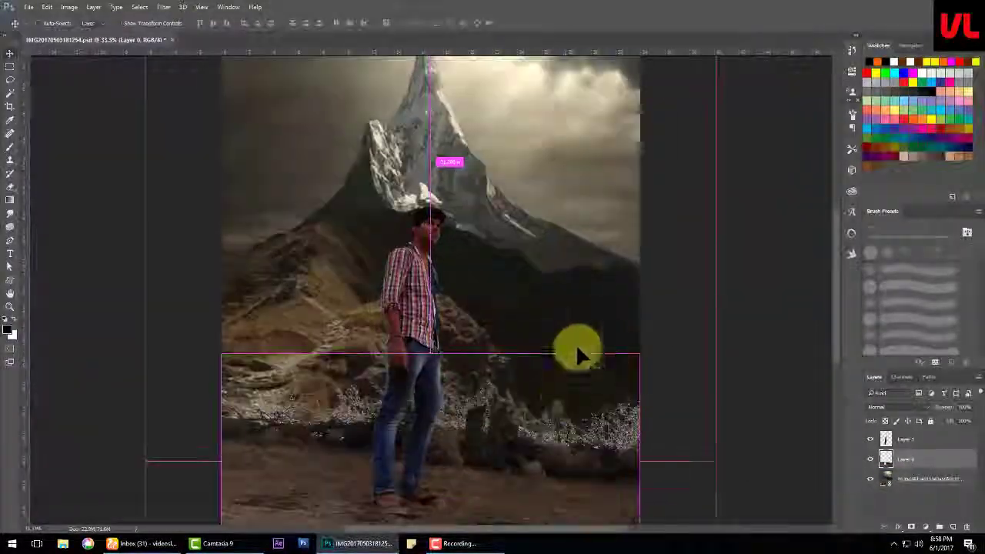
pyautogui.scroll(2, 576, 347)
pyautogui.scroll(1, 449, 409)
pyautogui.scroll(1, 427, 246)
pyautogui.scroll(1, 552, 313)
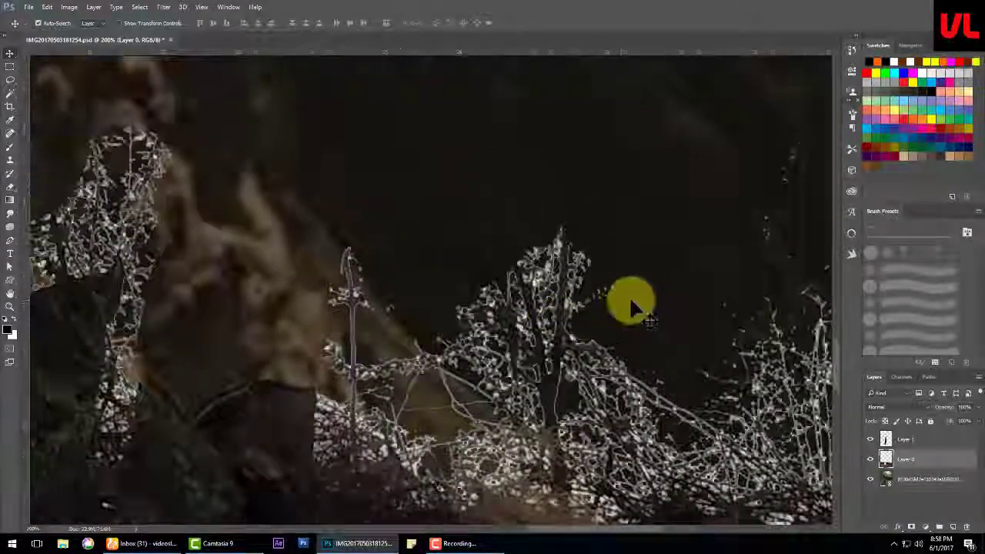
pyautogui.scroll(1, 630, 301)
pyautogui.scroll(1, 501, 264)
pyautogui.click(140, 7)
pyautogui.click(177, 114)
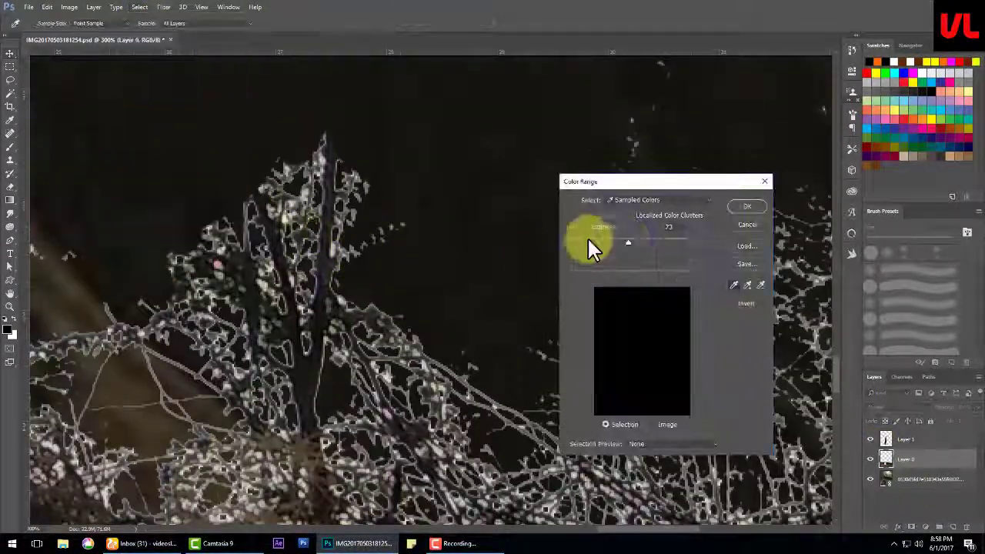
pyautogui.click(658, 199)
pyautogui.click(646, 296)
pyautogui.moveTo(626, 244); pyautogui.dragTo(666, 248)
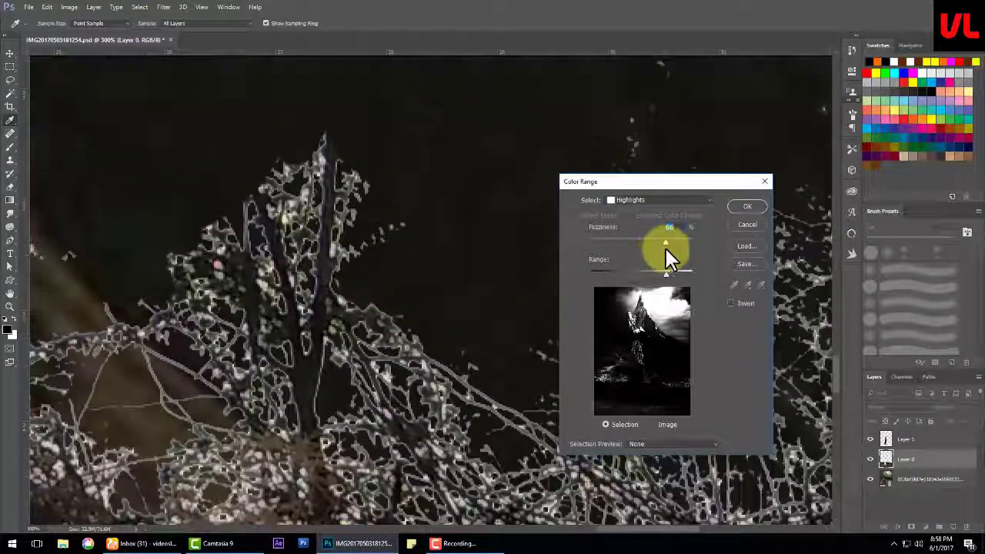
pyautogui.press('Return')
# Step: Deselect using the Rectangular Marquee tool
pyautogui.scroll(-1, 444, 312)
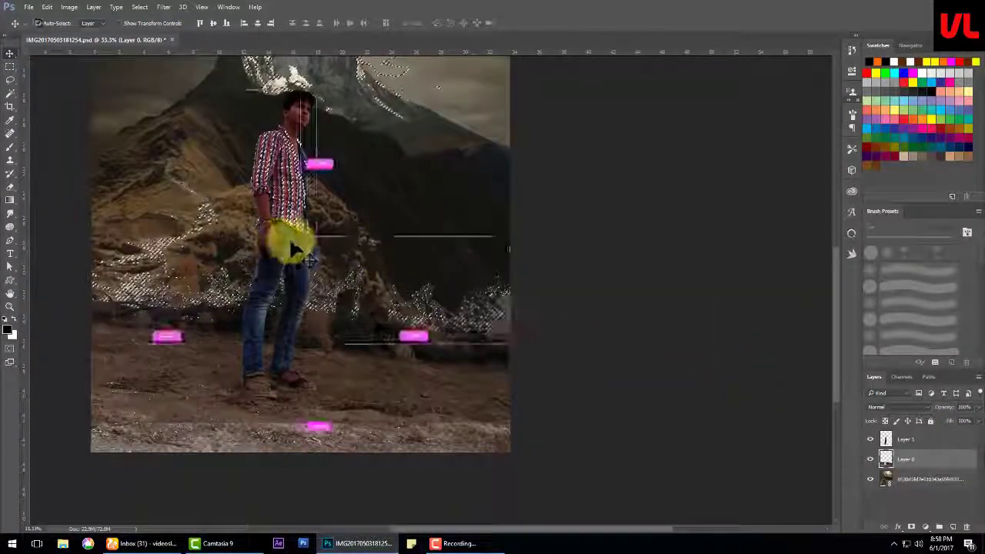
pyautogui.press('m')
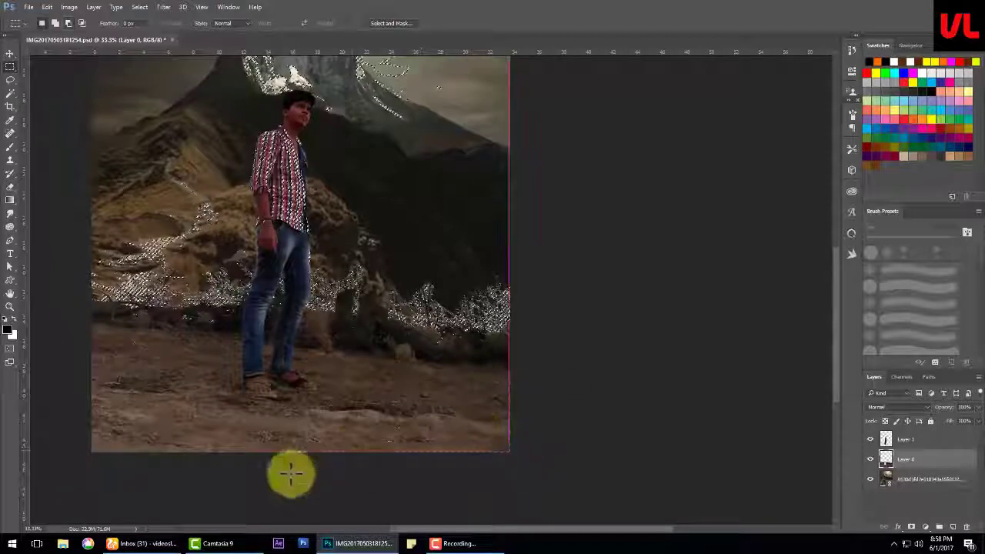
pyautogui.click(372, 400)
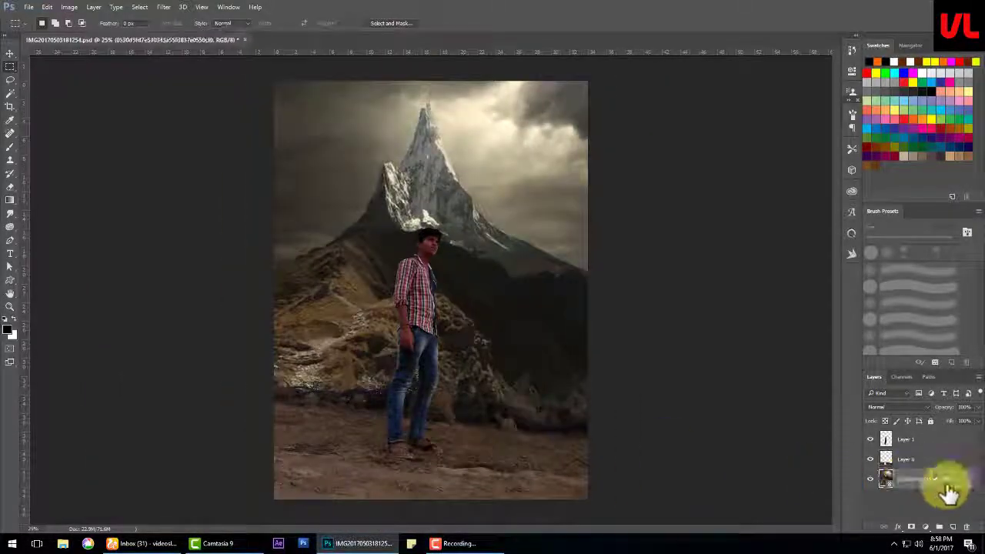
# Step: Duplicate the mountain background layer and soften it with a Gaussian Blur
pyautogui.moveTo(908, 479); pyautogui.dragTo(952, 527)
pyautogui.click(164, 7)
pyautogui.click(340, 162)
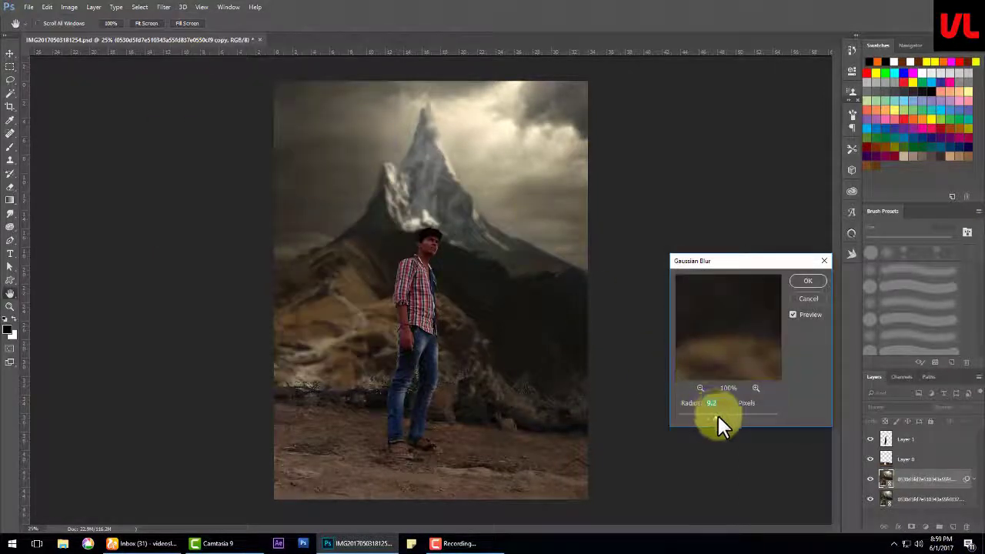
pyautogui.moveTo(717, 414); pyautogui.dragTo(720, 418)
pyautogui.click(805, 286)
# Step: Duplicate the man's layer as Layer 1 copy and zoom in on him
pyautogui.click(31, 8)
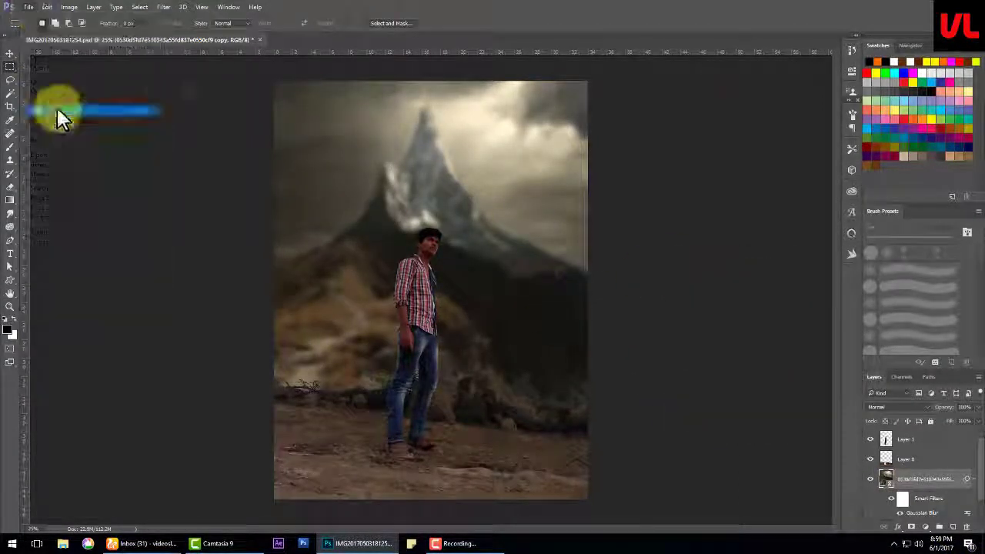
pyautogui.click(57, 113)
pyautogui.click(906, 454)
pyautogui.scroll(5, 576, 321)
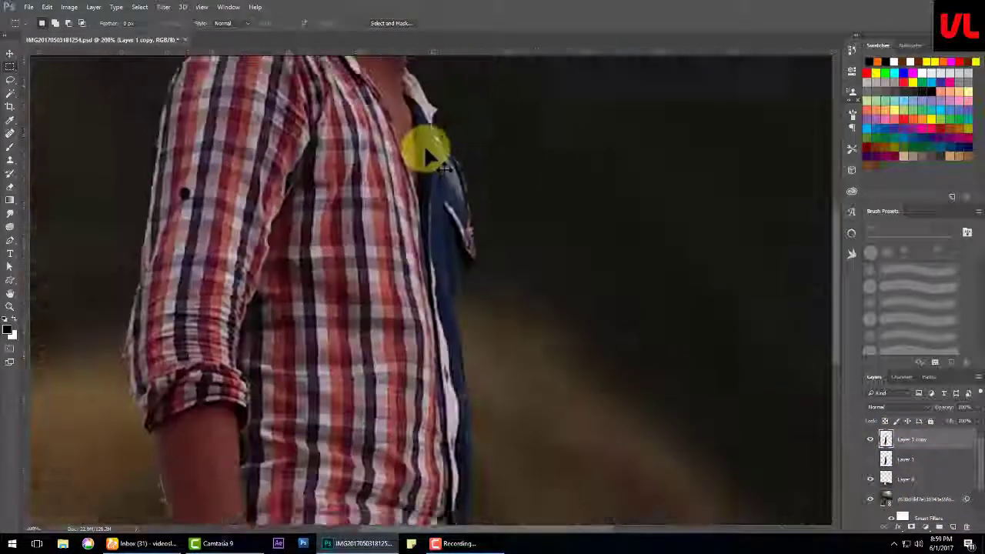
pyautogui.moveTo(424, 149); pyautogui.dragTo(440, 454)
# Step: Blend the skin of the neck, nose, forehead, cheek and jaw with the Mixer Brush
pyautogui.click(11, 146)
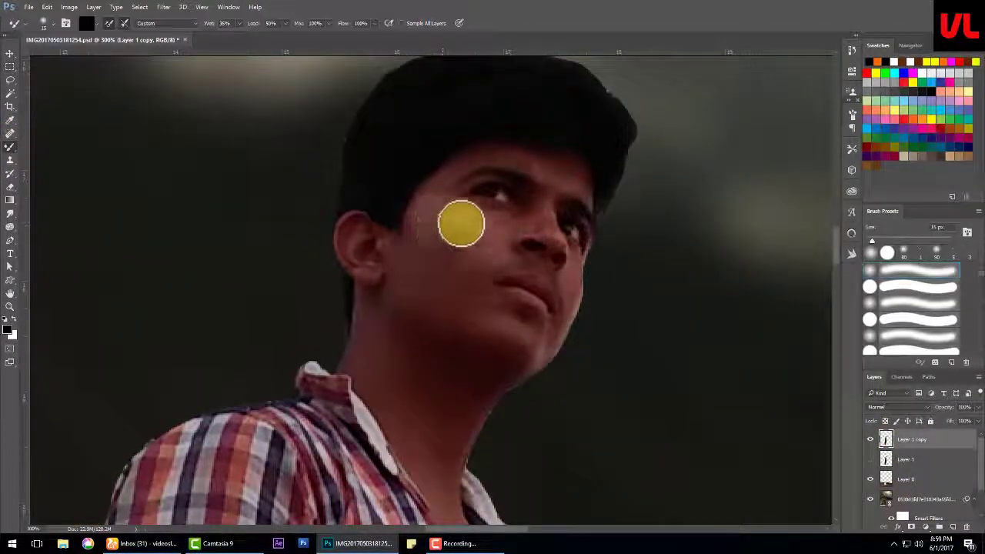
pyautogui.press(']')
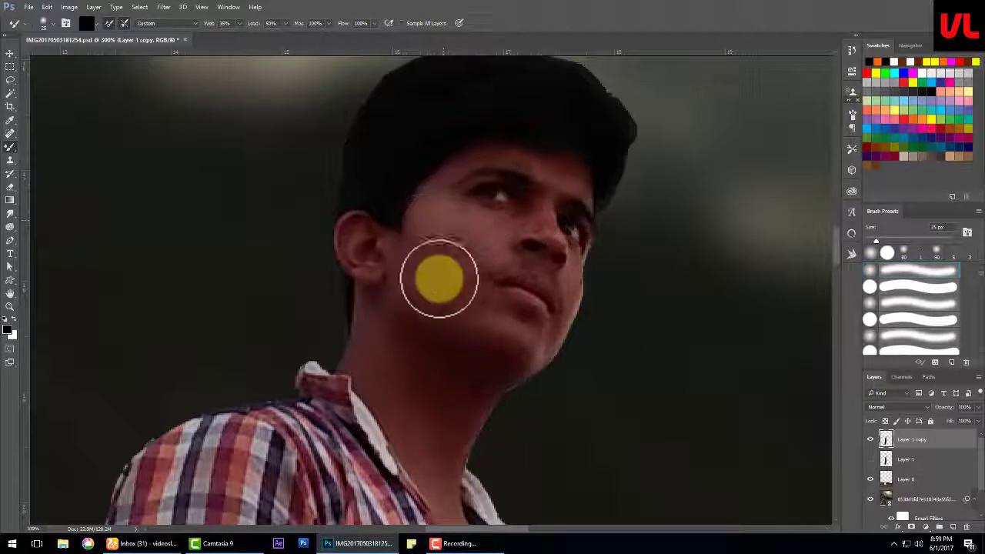
pyautogui.moveTo(502, 365)
pyautogui.mouseDown()
pyautogui.moveTo(483, 395)
pyautogui.moveTo(434, 403)
pyautogui.moveTo(433, 377)
pyautogui.moveTo(453, 433)
pyautogui.moveTo(461, 374)
pyautogui.moveTo(417, 469)
pyautogui.moveTo(352, 367)
pyautogui.moveTo(450, 341)
pyautogui.moveTo(451, 351)
pyautogui.moveTo(500, 315)
pyautogui.moveTo(508, 362)
pyautogui.moveTo(511, 264)
pyautogui.moveTo(566, 285)
pyautogui.mouseUp()
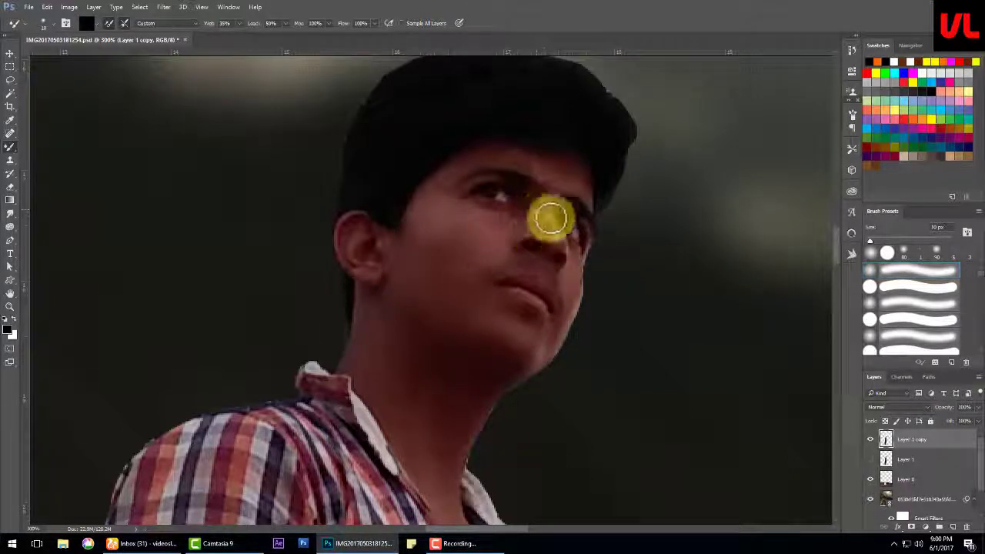
pyautogui.moveTo(551, 218); pyautogui.dragTo(466, 158)
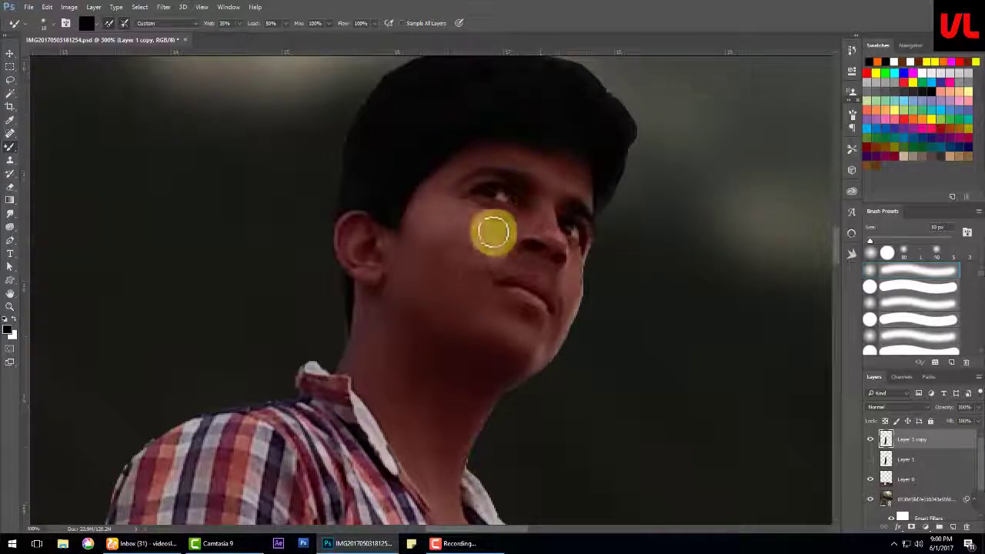
pyautogui.moveTo(467, 237)
pyautogui.mouseDown()
pyautogui.moveTo(390, 259)
pyautogui.moveTo(345, 242)
pyautogui.moveTo(529, 311)
pyautogui.moveTo(551, 288)
pyautogui.moveTo(527, 245)
pyautogui.mouseUp()
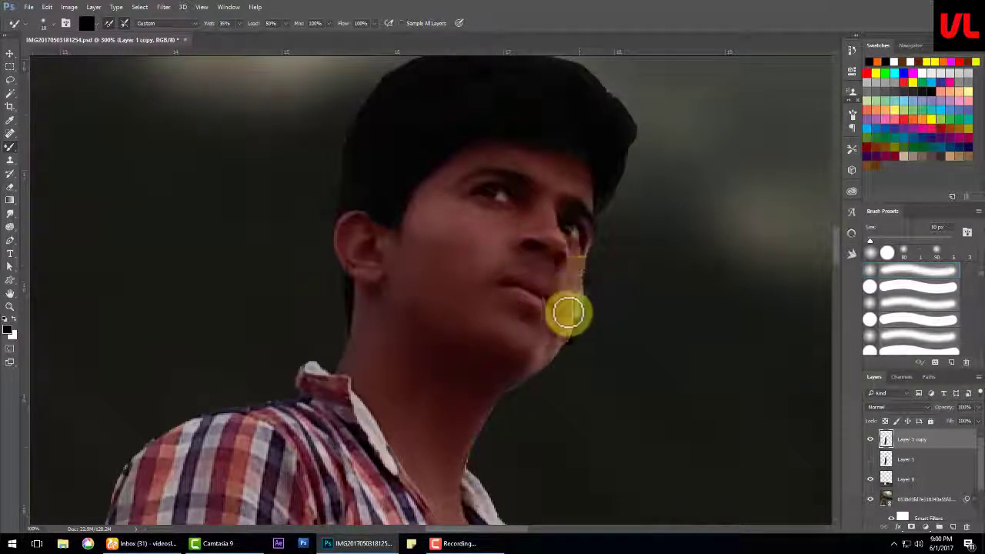
pyautogui.moveTo(487, 396)
pyautogui.mouseDown()
pyautogui.moveTo(439, 282)
pyautogui.moveTo(453, 334)
pyautogui.moveTo(450, 381)
pyautogui.moveTo(429, 216)
pyautogui.moveTo(351, 433)
pyautogui.moveTo(363, 444)
pyautogui.moveTo(417, 375)
pyautogui.mouseUp()
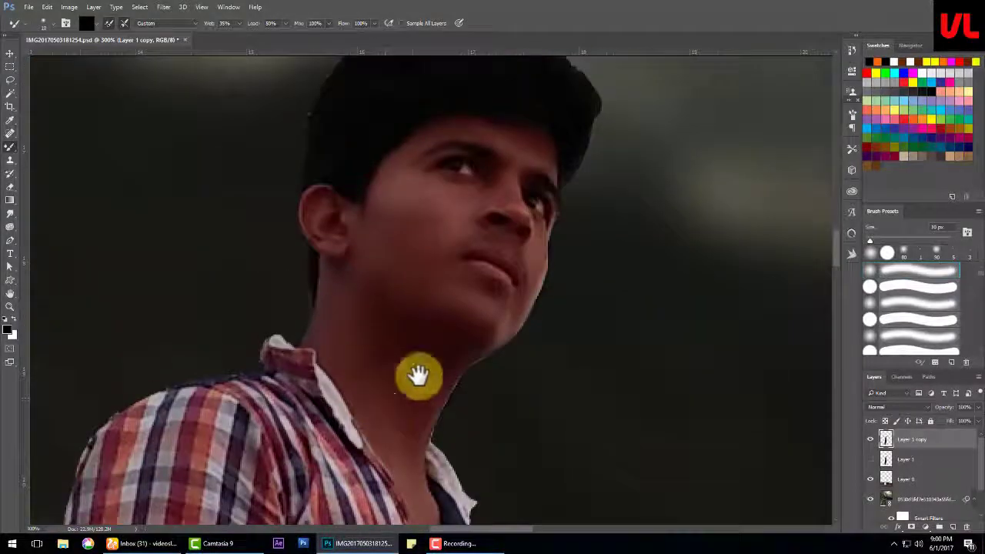
pyautogui.moveTo(337, 205); pyautogui.dragTo(326, 313)
# Step: Brighten the face and cheek with the Dodge tool limited to Midtones
pyautogui.rightClick(10, 226)
pyautogui.click(38, 220)
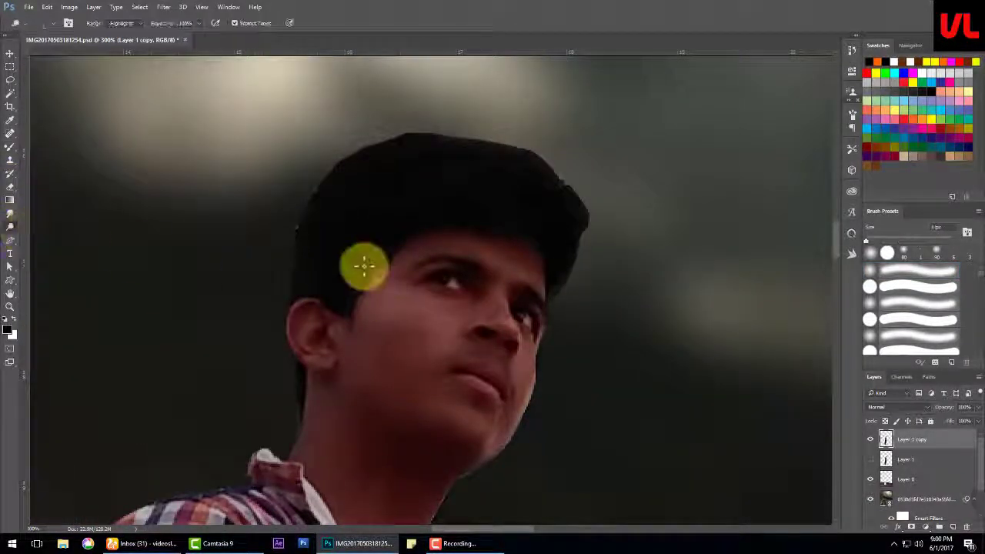
pyautogui.moveTo(362, 266)
pyautogui.mouseDown()
pyautogui.moveTo(431, 287)
pyautogui.moveTo(392, 350)
pyautogui.mouseUp()
pyautogui.hotkey('ctrl', 'z')
pyautogui.click(121, 22)
pyautogui.click(121, 35)
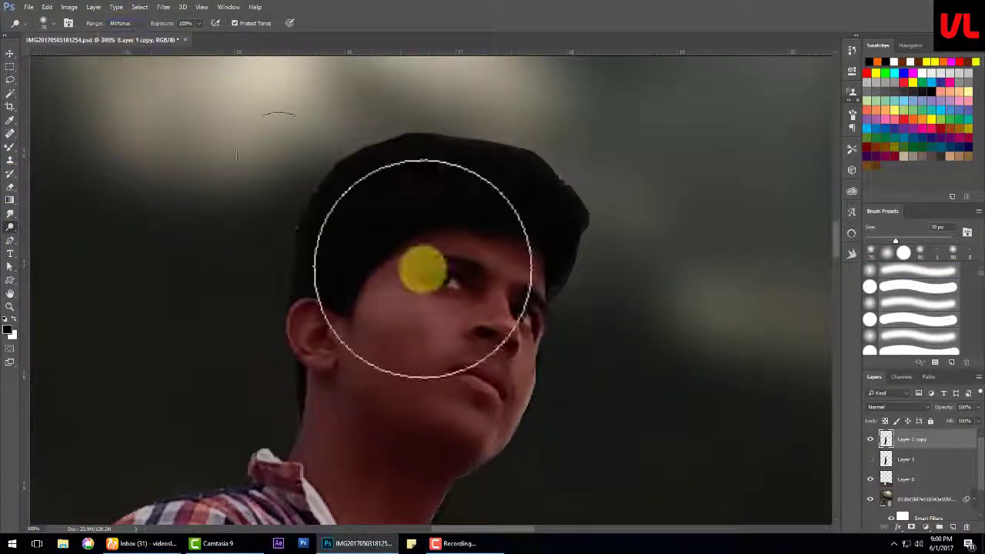
pyautogui.moveTo(422, 264)
pyautogui.mouseDown()
pyautogui.moveTo(453, 380)
pyautogui.moveTo(338, 350)
pyautogui.mouseUp()
# Step: Dodge the cheek, forehead and neck skin a little brighter
pyautogui.scroll(-5, 402, 378)
pyautogui.scroll(-5, 393, 334)
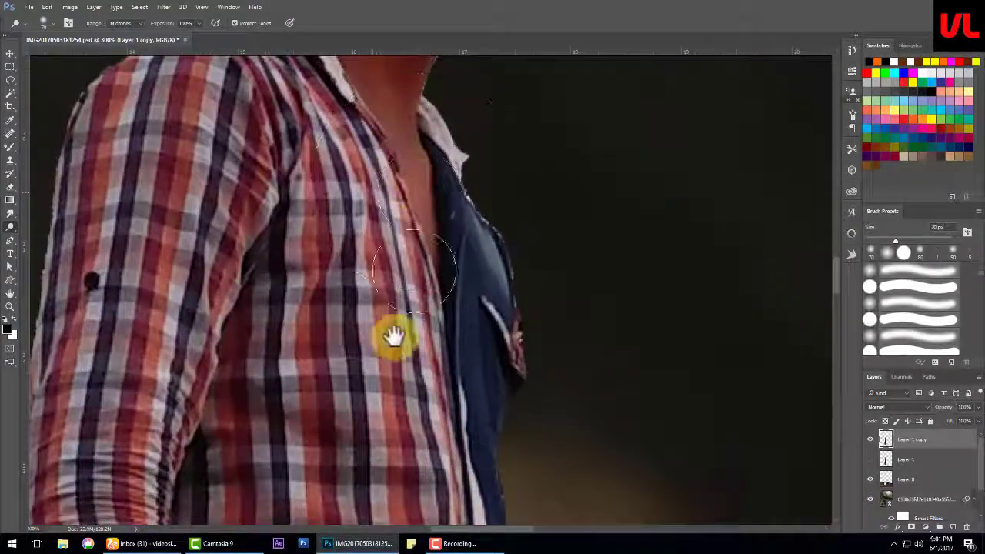
pyautogui.scroll(-5, 362, 313)
pyautogui.scroll(-5, 315, 292)
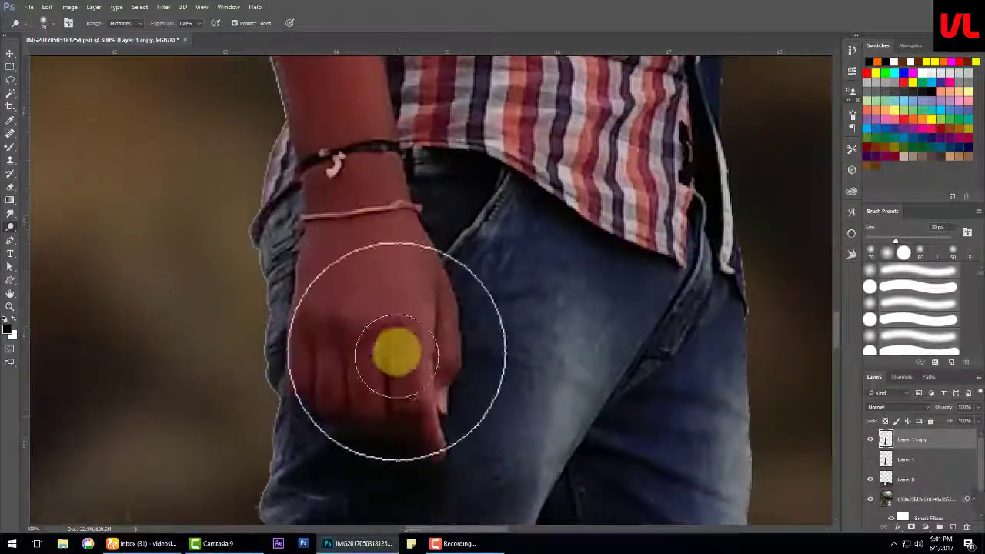
pyautogui.scroll(10, 385, 350)
pyautogui.scroll(5, 381, 308)
pyautogui.moveTo(387, 263)
pyautogui.mouseDown()
pyautogui.moveTo(318, 242)
pyautogui.moveTo(466, 147)
pyautogui.moveTo(392, 384)
pyautogui.moveTo(310, 308)
pyautogui.mouseUp()
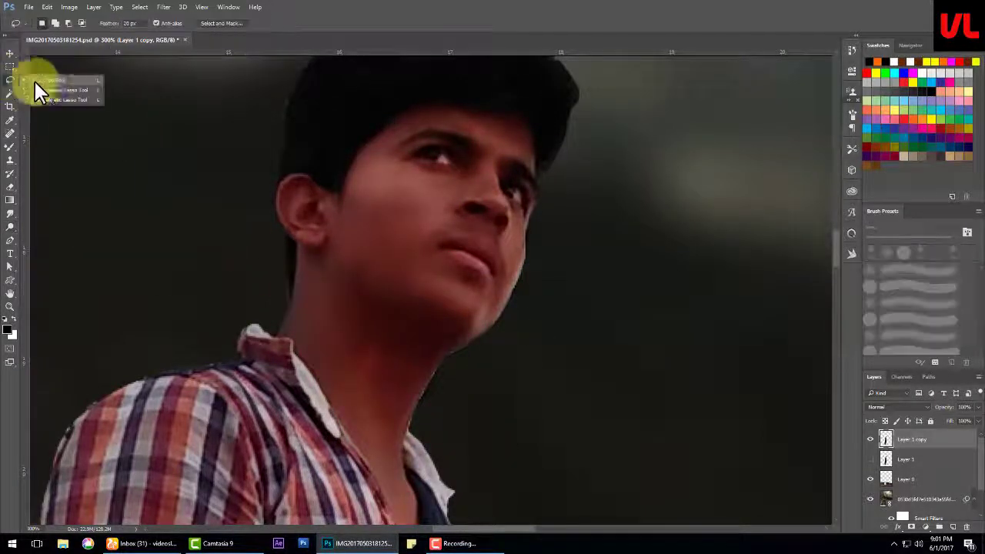
# Step: Quick-select the face, trimming the hairline and refining around the neck and collar
pyautogui.click(10, 93)
pyautogui.moveTo(361, 225)
pyautogui.mouseDown()
pyautogui.moveTo(515, 134)
pyautogui.moveTo(285, 462)
pyautogui.moveTo(51, 498)
pyautogui.moveTo(287, 418)
pyautogui.moveTo(116, 434)
pyautogui.mouseUp()
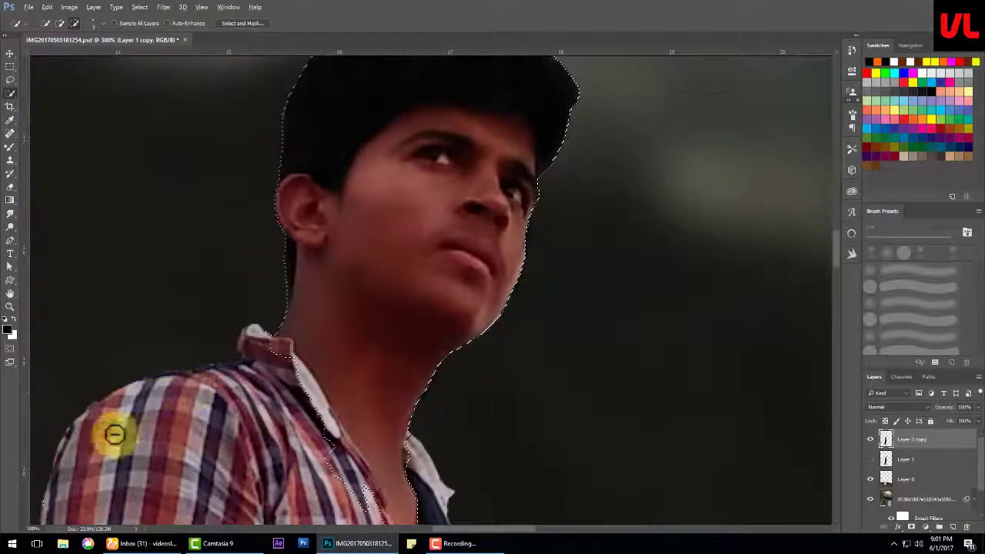
pyautogui.scroll(3, 159, 386)
pyautogui.moveTo(309, 257)
pyautogui.mouseDown()
pyautogui.moveTo(269, 297)
pyautogui.moveTo(446, 238)
pyautogui.mouseUp()
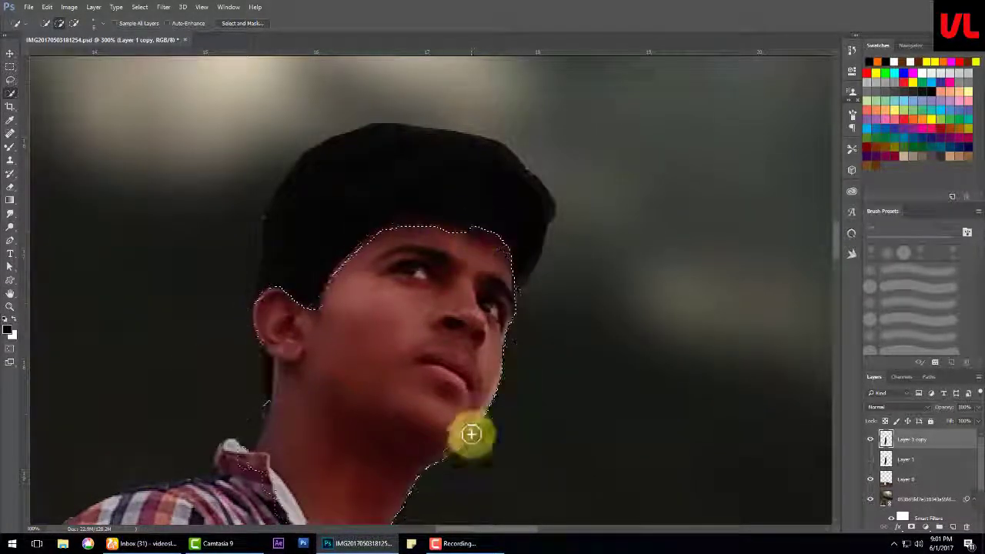
pyautogui.scroll(-4, 355, 329)
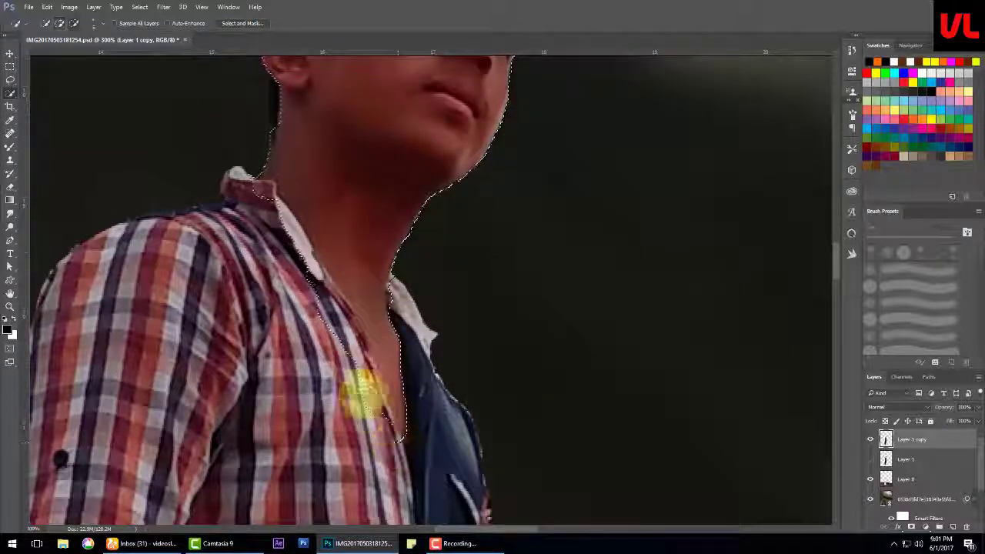
pyautogui.moveTo(268, 185); pyautogui.dragTo(293, 208)
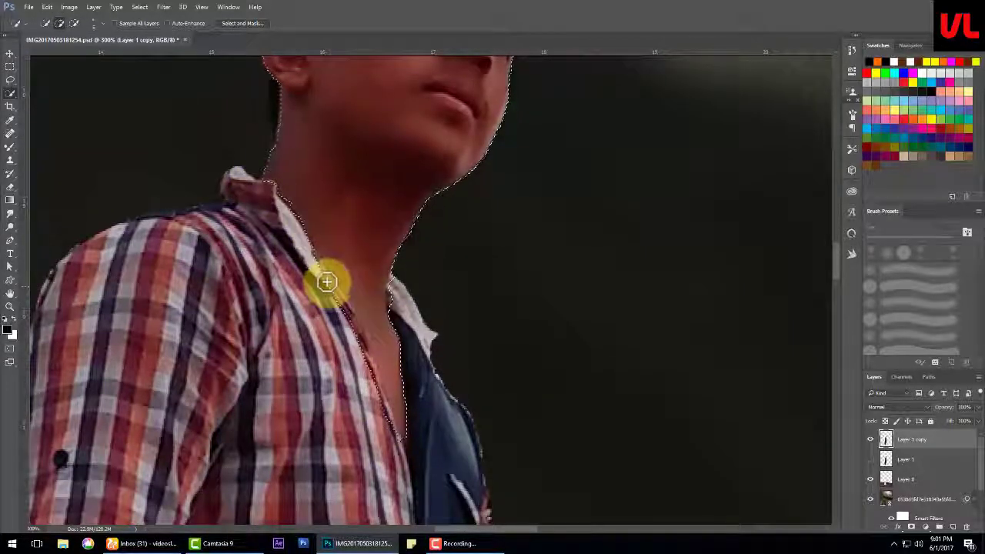
pyautogui.moveTo(326, 284); pyautogui.dragTo(396, 456)
# Step: Add the forearm up to the sleeve to the skin selection
pyautogui.scroll(-5, 396, 456)
pyautogui.moveTo(318, 455); pyautogui.dragTo(242, 224)
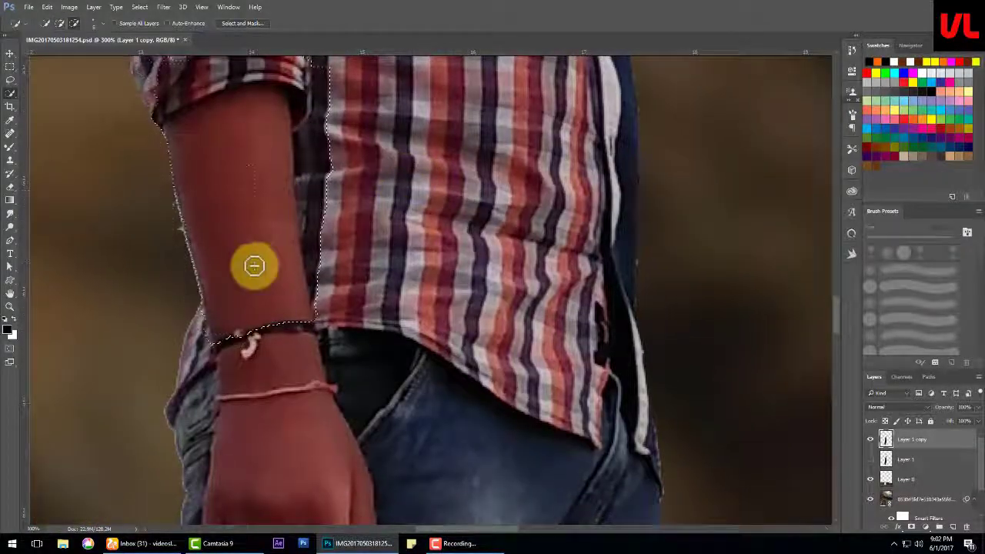
pyautogui.moveTo(255, 264); pyautogui.dragTo(277, 214)
pyautogui.scroll(2, 305, 104)
pyautogui.moveTo(359, 193)
pyautogui.mouseDown()
pyautogui.moveTo(268, 158)
pyautogui.moveTo(222, 193)
pyautogui.moveTo(277, 163)
pyautogui.moveTo(321, 293)
pyautogui.moveTo(340, 450)
pyautogui.moveTo(367, 405)
pyautogui.mouseUp()
pyautogui.scroll(-3, 365, 398)
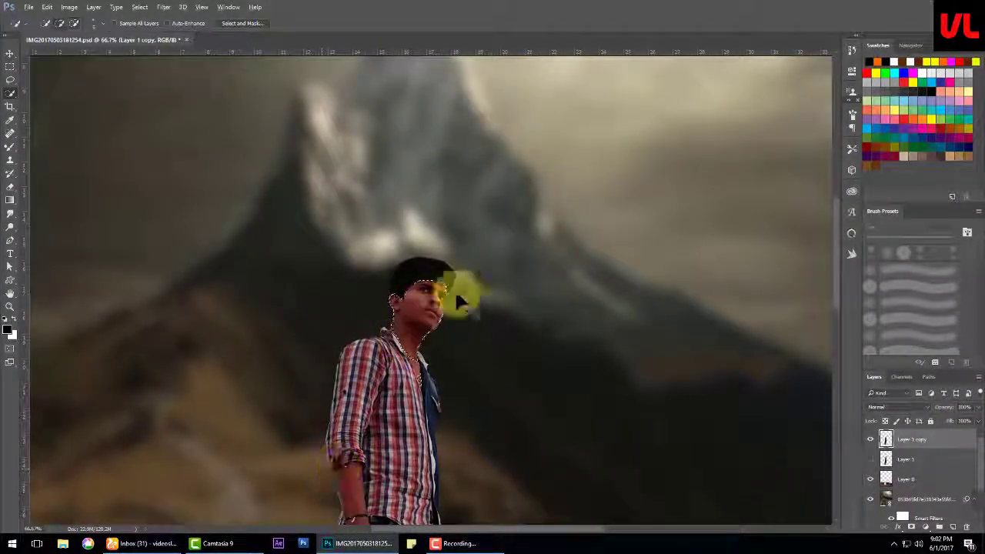
pyautogui.hotkey('ctrl', 'l')
# Step: Replace the one-off Levels with a masked Levels 1 layer: midtones 1.70, highlights 190
pyautogui.moveTo(697, 335); pyautogui.dragTo(675, 337)
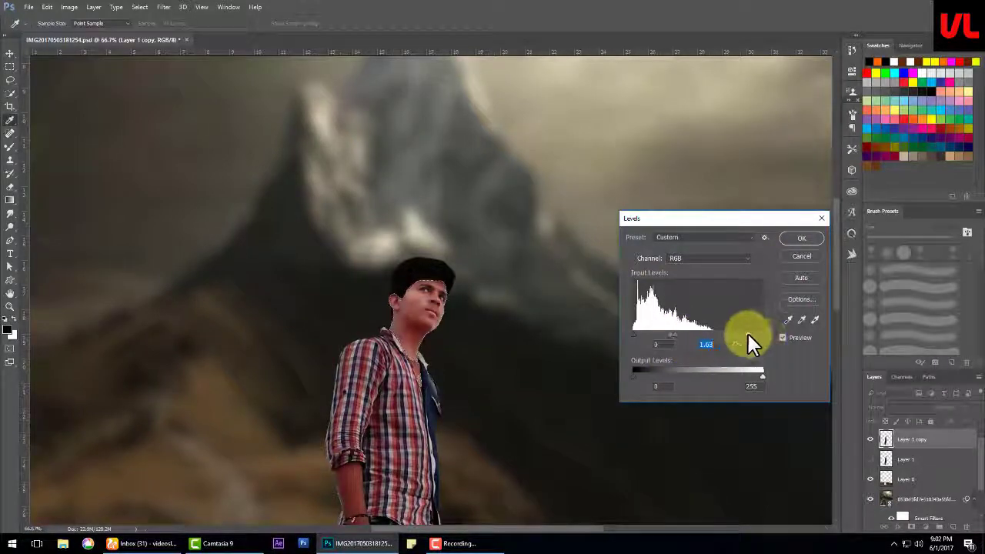
pyautogui.press('Return')
pyautogui.scroll(3, 521, 407)
pyautogui.scroll(-3, 520, 406)
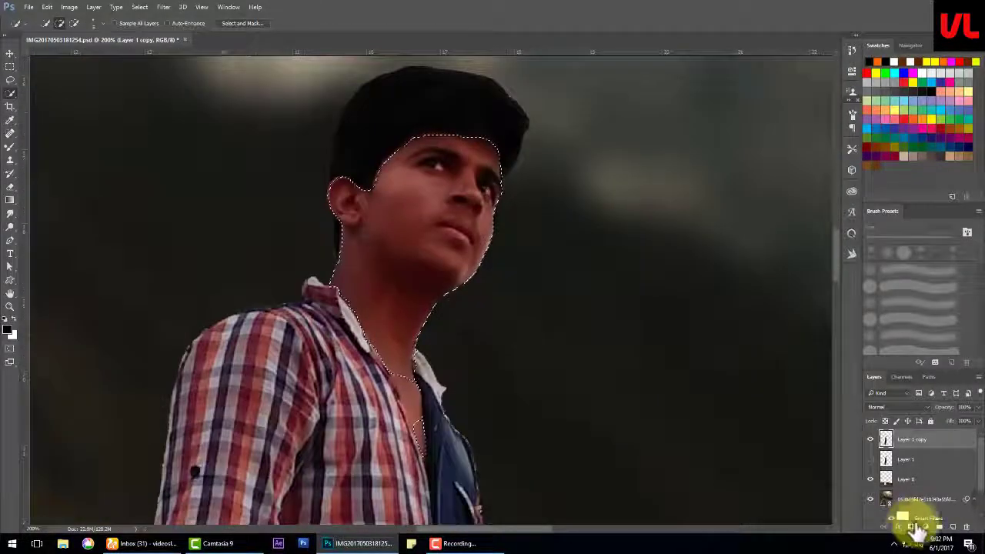
pyautogui.click(925, 526)
pyautogui.click(923, 372)
pyautogui.moveTo(773, 169)
pyautogui.mouseDown()
pyautogui.moveTo(805, 173)
pyautogui.moveTo(764, 176)
pyautogui.mouseUp()
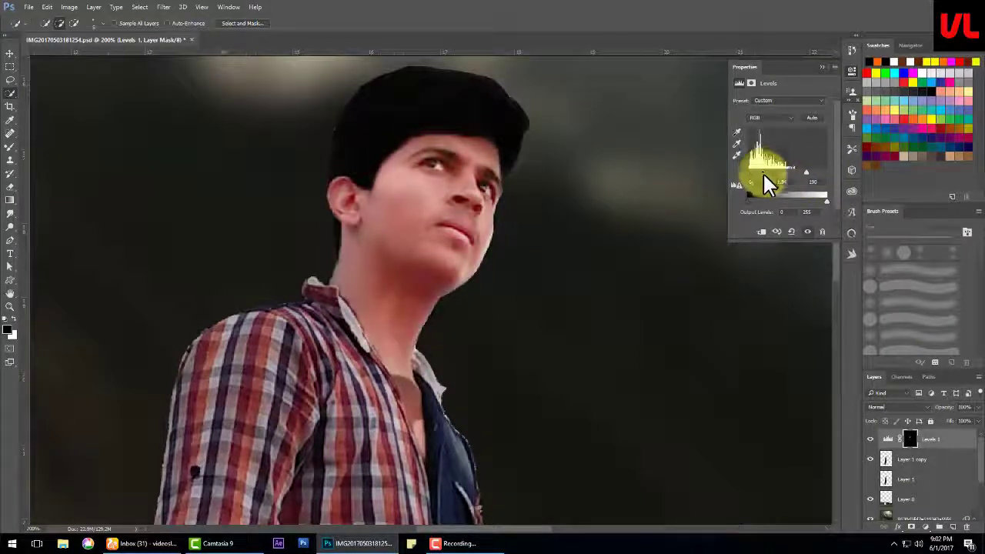
pyautogui.click(821, 66)
pyautogui.click(10, 146)
# Step: Paint the neck, upper arm, forearm and wrist into the Levels 1 mask with a 50 px brush
pyautogui.press('[')
pyautogui.press('[')
pyautogui.press('[')
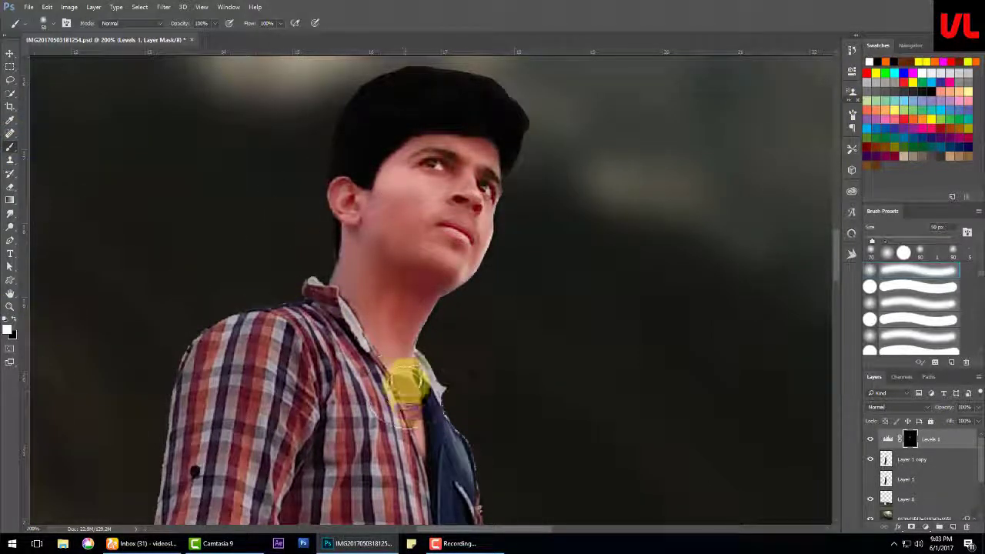
pyautogui.moveTo(416, 408); pyautogui.dragTo(353, 302)
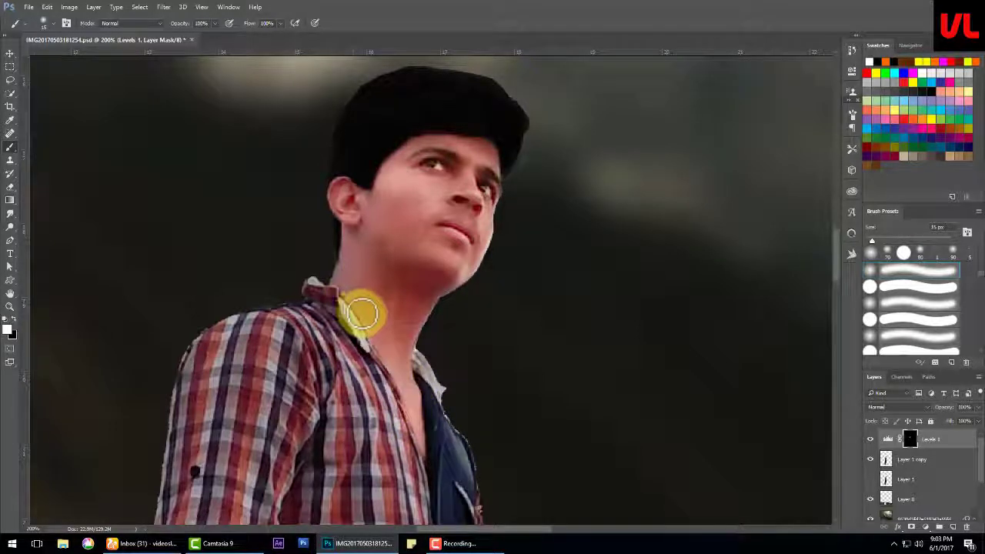
pyautogui.moveTo(384, 446); pyautogui.dragTo(365, 275)
pyautogui.moveTo(264, 103)
pyautogui.mouseDown()
pyautogui.moveTo(300, 128)
pyautogui.moveTo(266, 121)
pyautogui.mouseUp()
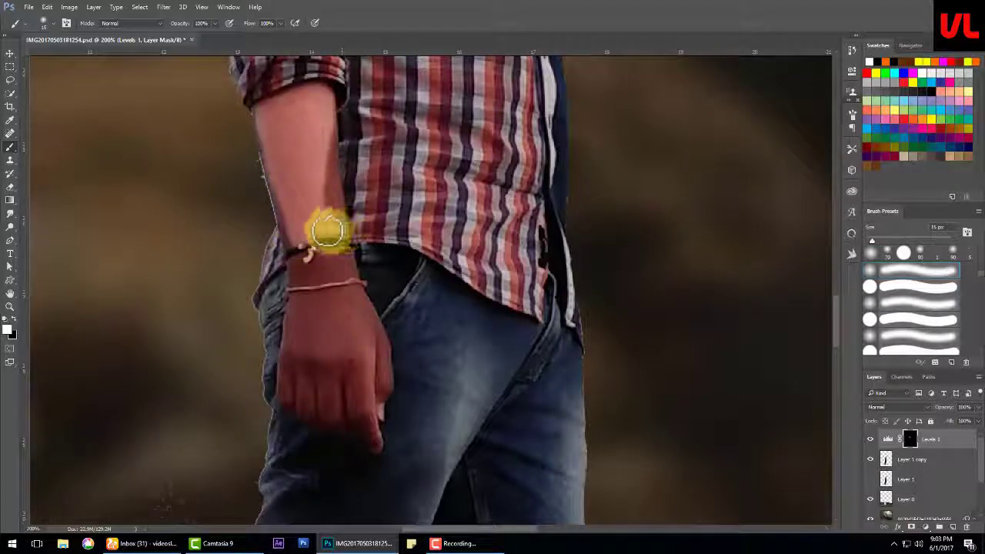
pyautogui.moveTo(327, 231); pyautogui.dragTo(325, 143)
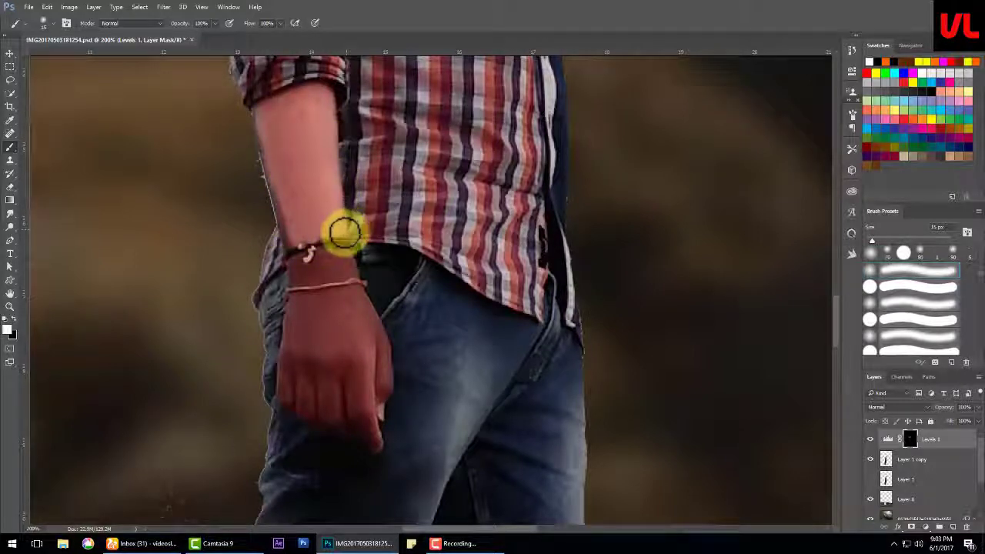
pyautogui.scroll(-2, 277, 154)
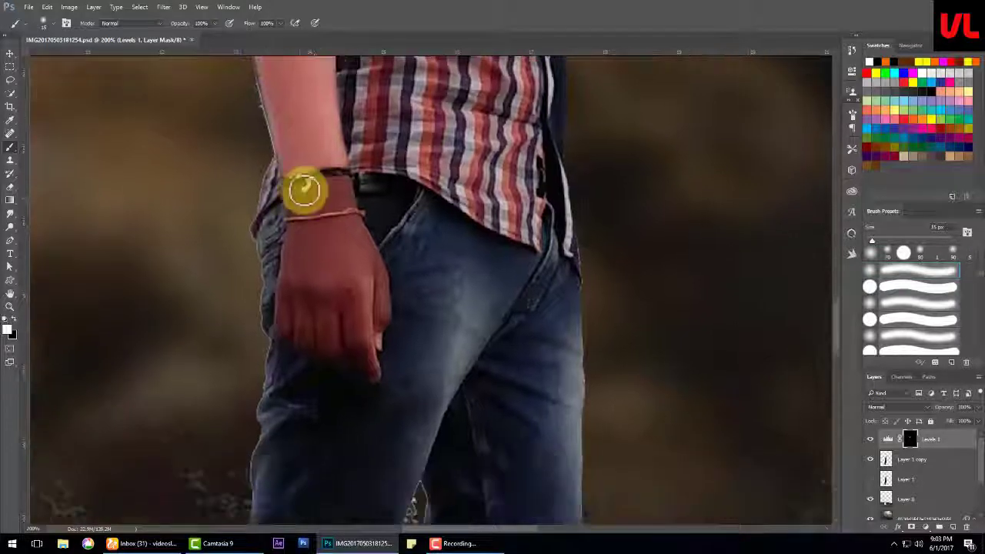
pyautogui.moveTo(301, 187); pyautogui.dragTo(305, 213)
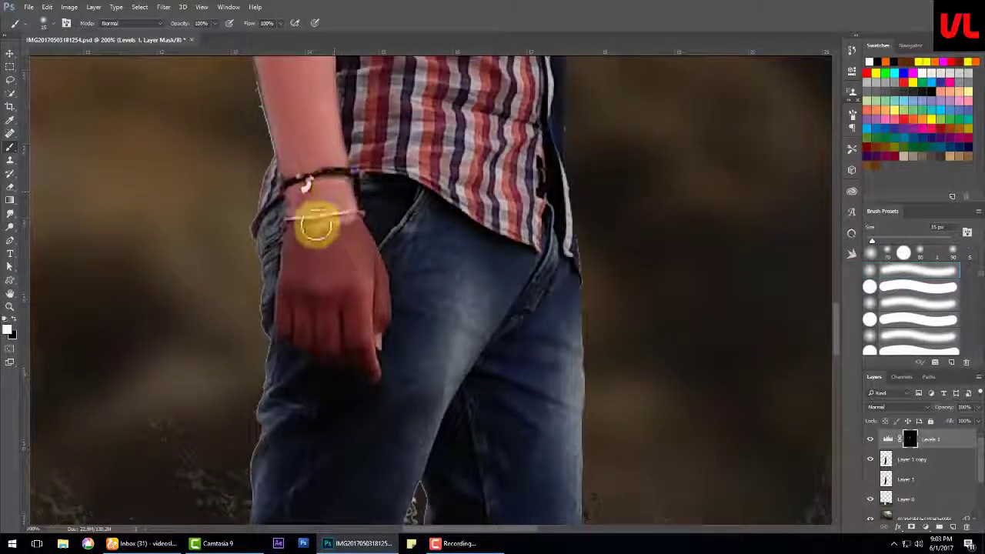
pyautogui.moveTo(283, 305); pyautogui.dragTo(285, 326)
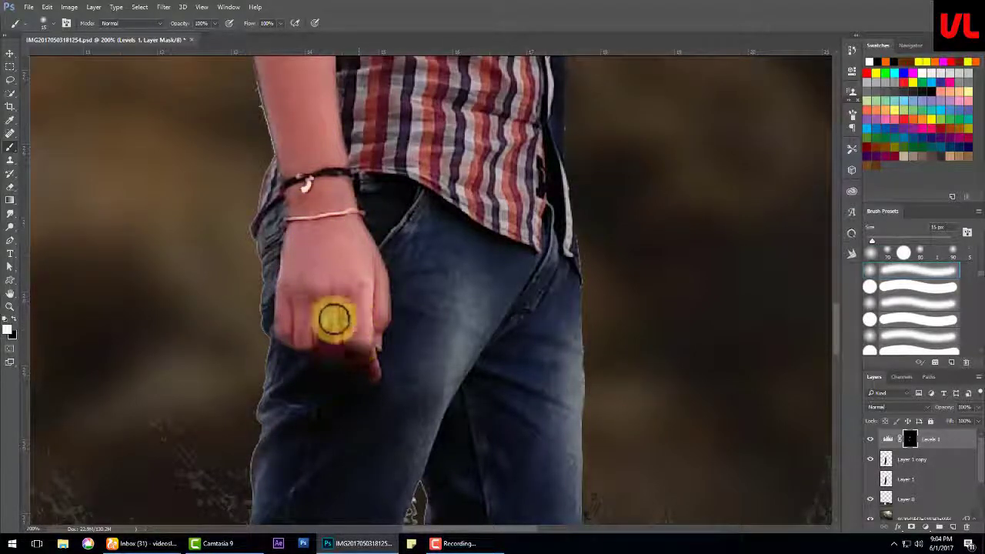
pyautogui.moveTo(333, 319); pyautogui.dragTo(319, 264)
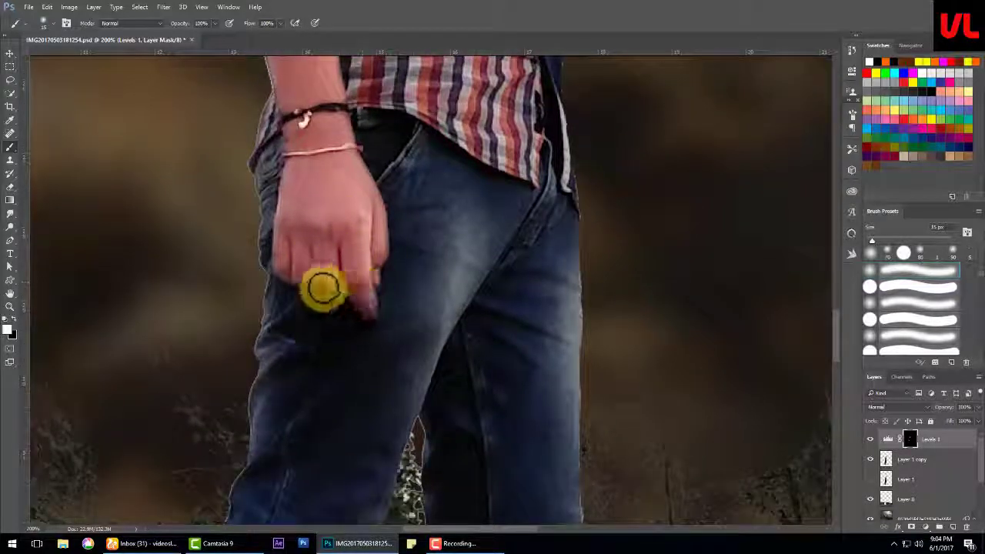
pyautogui.moveTo(363, 264); pyautogui.dragTo(363, 374)
pyautogui.hotkey('ctrl', '-')
pyautogui.hotkey('ctrl', '-')
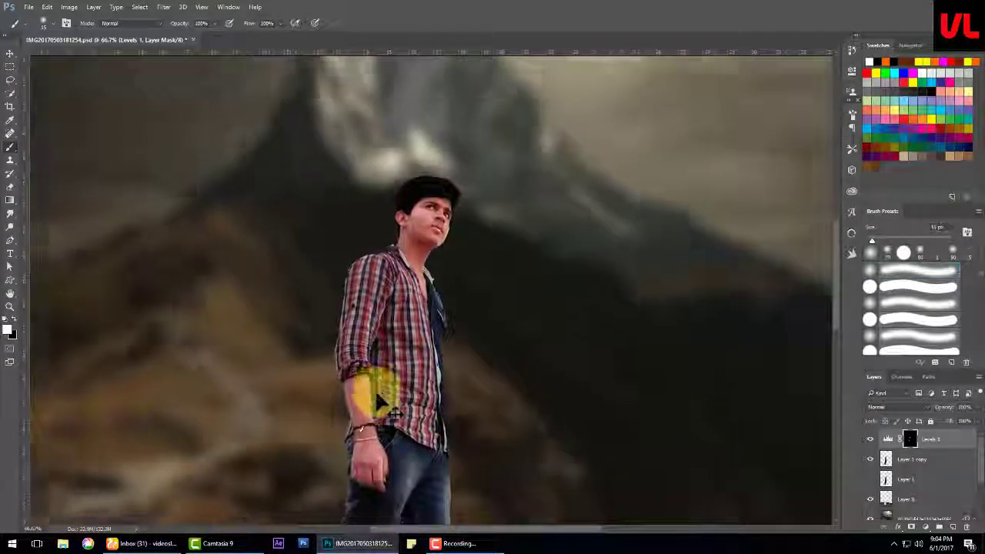
# Step: Paint both feet, toes and heels into the Levels mask to brighten them
pyautogui.moveTo(473, 413); pyautogui.dragTo(500, 330)
pyautogui.scroll(2, 420, 413)
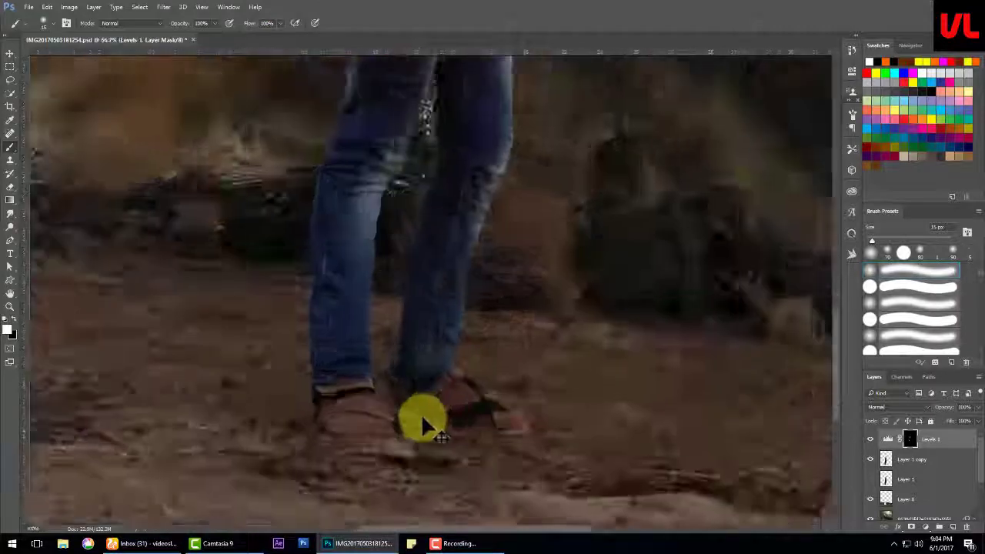
pyautogui.scroll(2, 442, 217)
pyautogui.moveTo(323, 224); pyautogui.dragTo(273, 240)
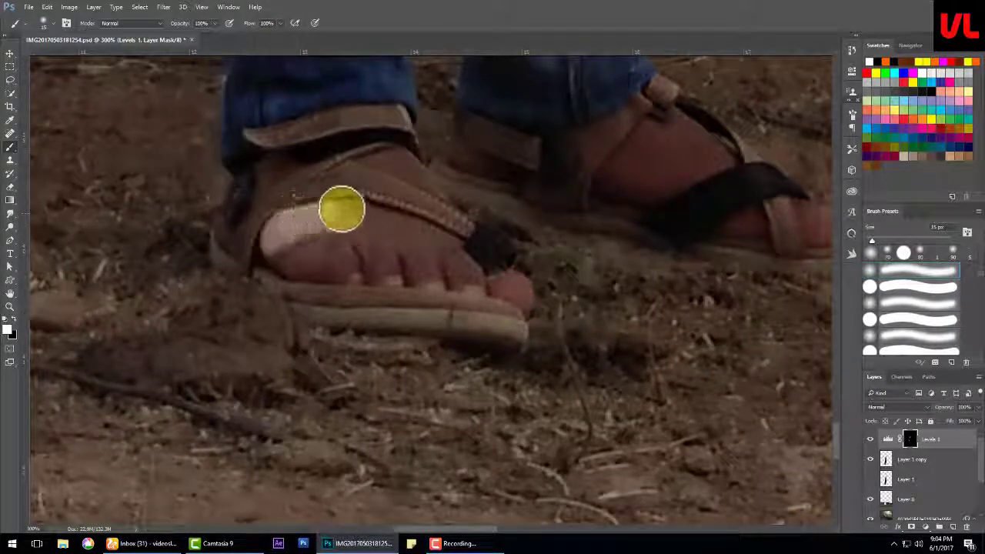
pyautogui.moveTo(372, 213); pyautogui.dragTo(447, 242)
pyautogui.moveTo(472, 284)
pyautogui.mouseDown()
pyautogui.moveTo(384, 266)
pyautogui.moveTo(330, 223)
pyautogui.mouseUp()
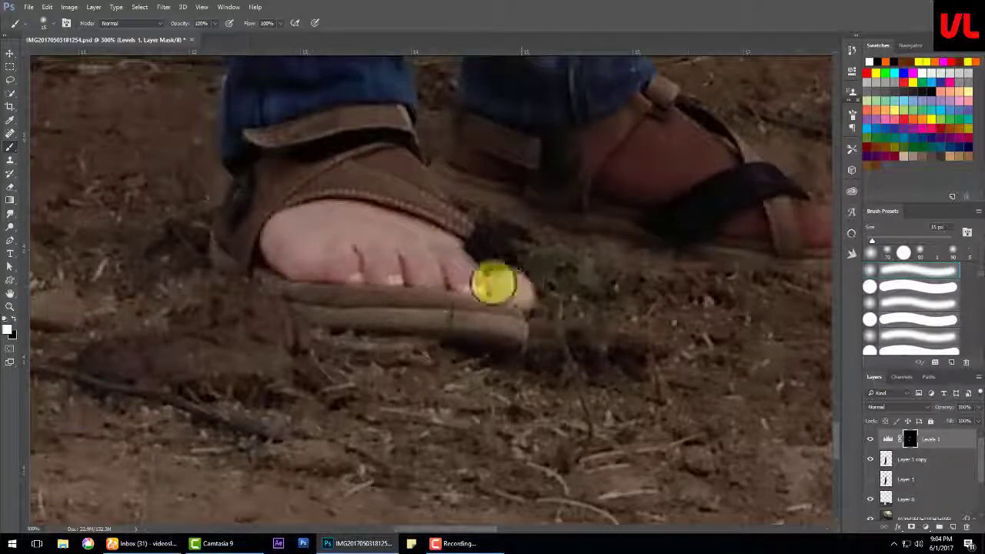
pyautogui.moveTo(493, 285); pyautogui.dragTo(416, 336)
pyautogui.moveTo(430, 177)
pyautogui.mouseDown()
pyautogui.moveTo(367, 195)
pyautogui.moveTo(527, 180)
pyautogui.moveTo(561, 208)
pyautogui.moveTo(574, 158)
pyautogui.moveTo(564, 174)
pyautogui.mouseUp()
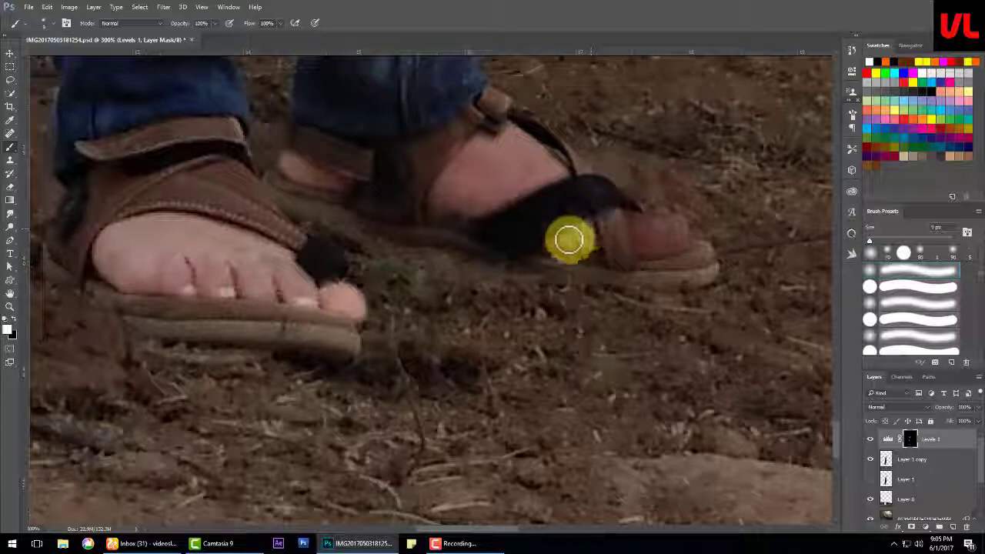
pyautogui.moveTo(569, 239); pyautogui.dragTo(667, 231)
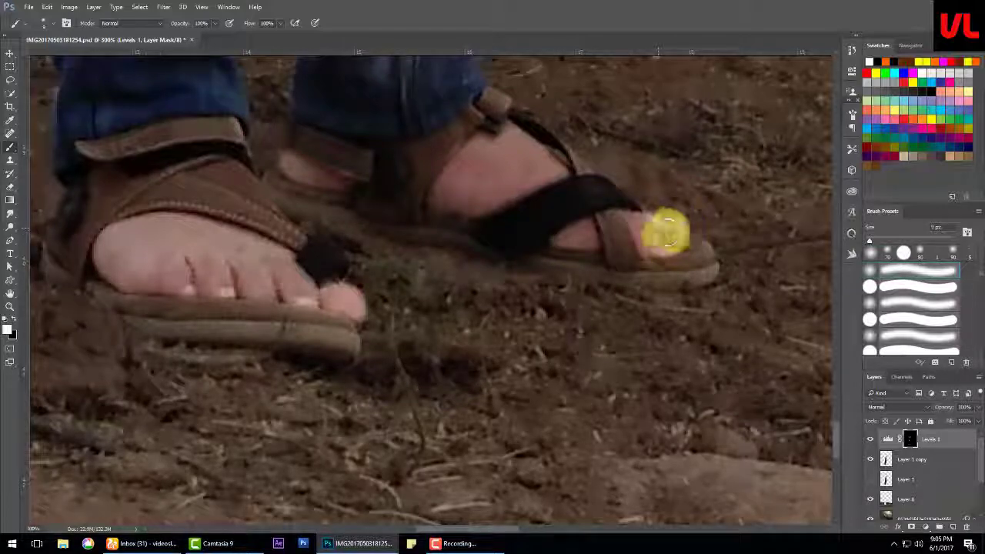
# Step: Select the Layer 1 copy layer and switch to Quick Selection for the legs
pyautogui.scroll(-5, 650, 244)
pyautogui.scroll(-1, 639, 266)
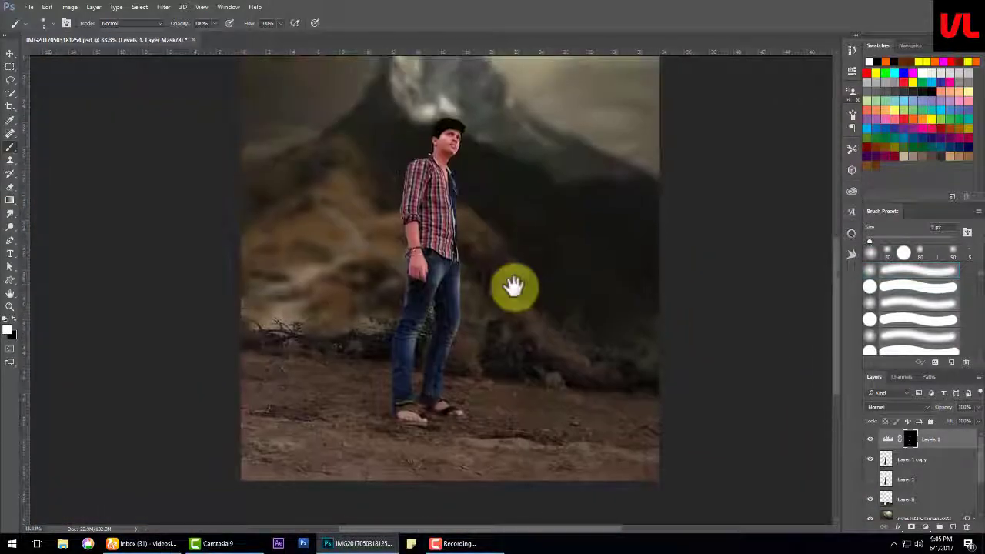
pyautogui.scroll(1, 512, 286)
pyautogui.moveTo(549, 313)
pyautogui.mouseDown()
pyautogui.moveTo(503, 242)
pyautogui.moveTo(508, 202)
pyautogui.mouseUp()
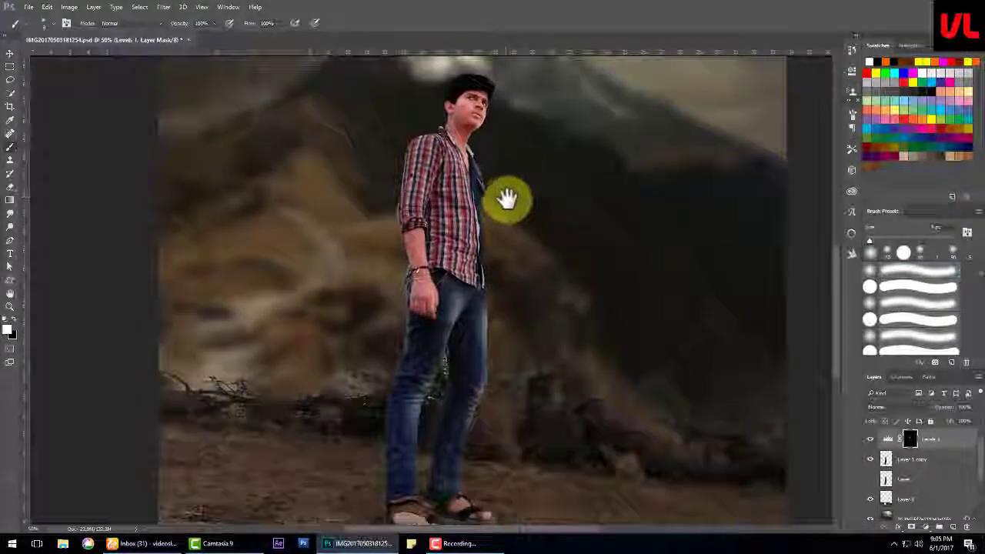
pyautogui.scroll(-2, 916, 480)
pyautogui.click(916, 481)
pyautogui.click(900, 444)
pyautogui.press('w')
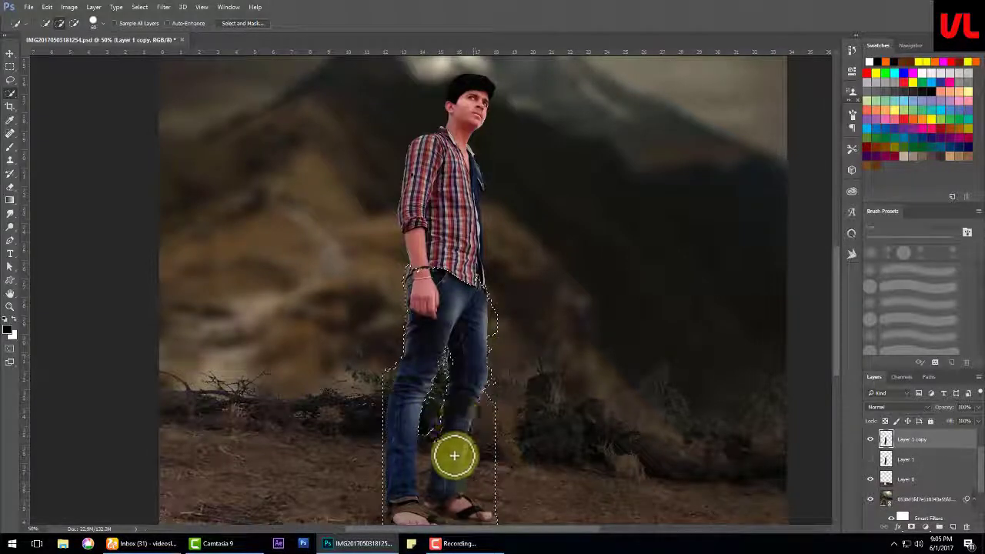
# Step: Quick-select the man's legs, trimming the loose selection edge beside them
pyautogui.moveTo(453, 455)
pyautogui.mouseDown()
pyautogui.moveTo(433, 508)
pyautogui.moveTo(414, 340)
pyautogui.mouseUp()
pyautogui.click(10, 93)
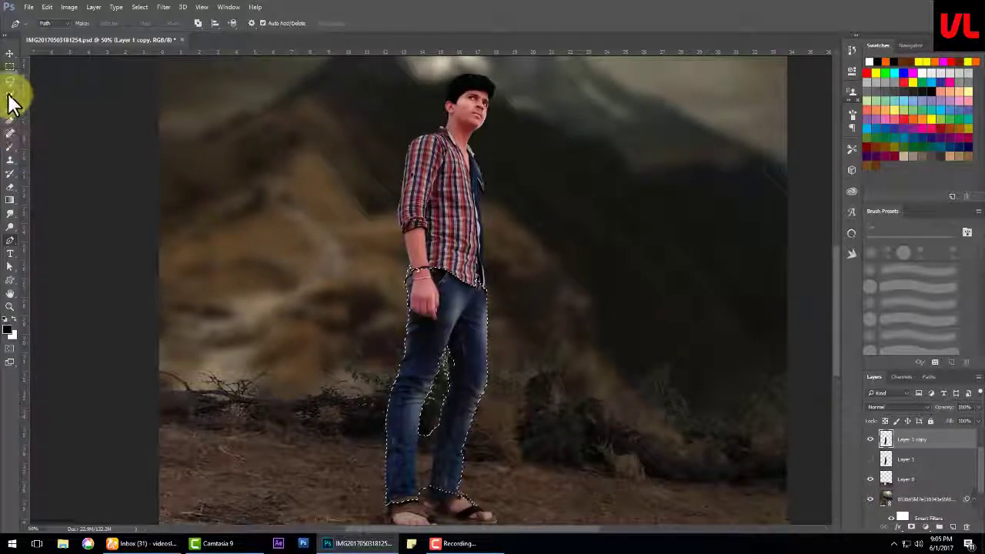
pyautogui.click(428, 310)
pyautogui.moveTo(433, 492)
pyautogui.mouseDown()
pyautogui.moveTo(466, 487)
pyautogui.moveTo(402, 504)
pyautogui.mouseUp()
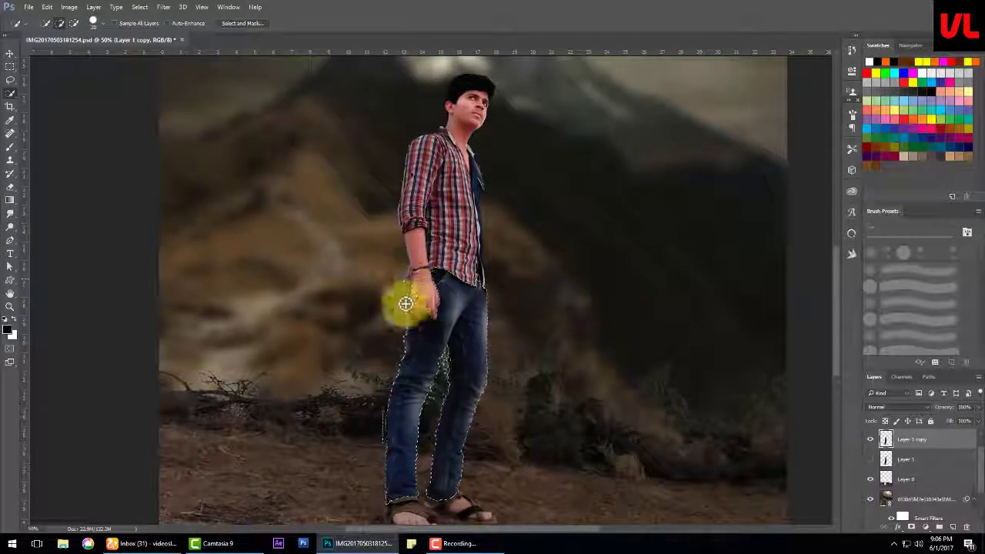
# Step: With the Lasso at Feather 0 px, trace around the hand and arm to remove them
pyautogui.click(10, 80)
pyautogui.hotkey('ctrl', '+')
pyautogui.hotkey('ctrl', '+')
pyautogui.hotkey('ctrl', '+')
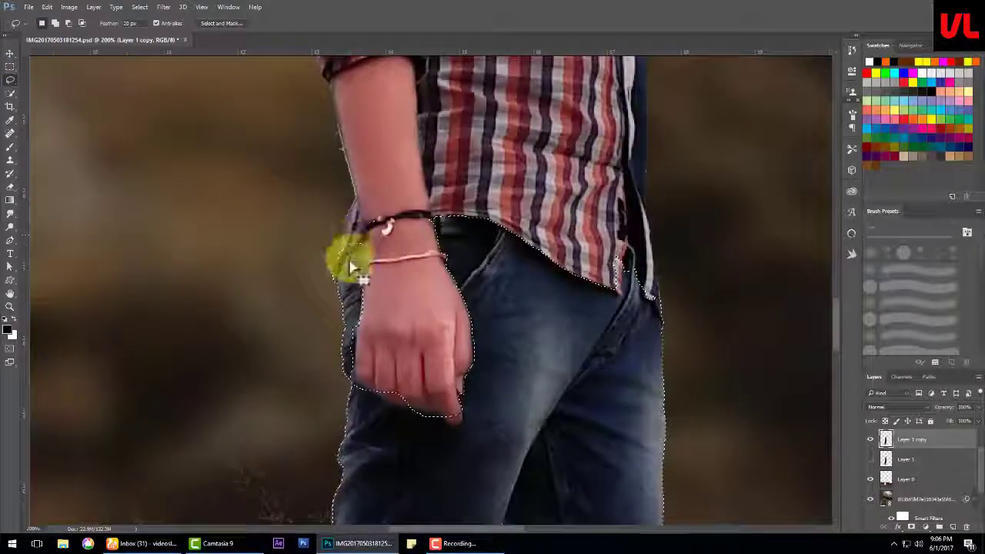
pyautogui.doubleClick(128, 23)
pyautogui.write('0')
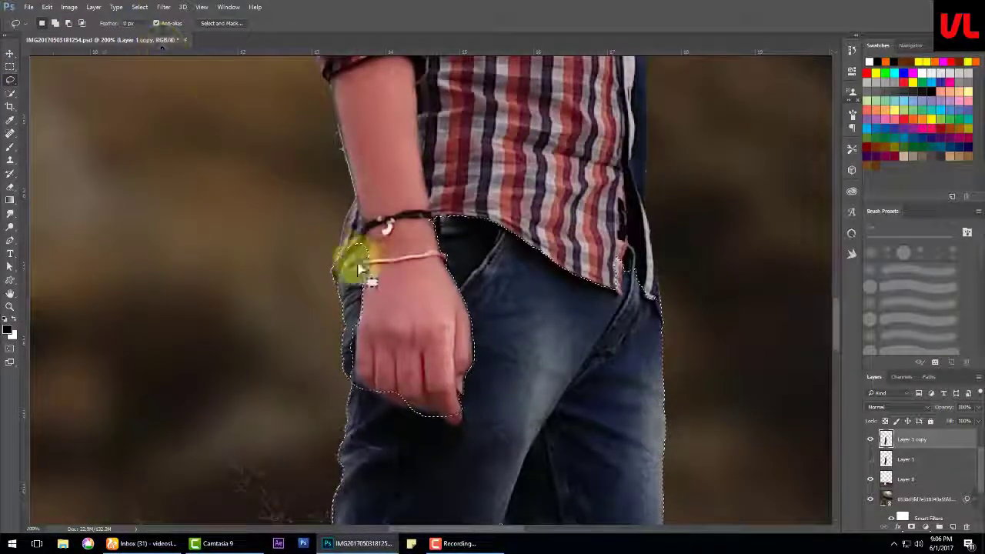
pyautogui.moveTo(358, 268)
pyautogui.mouseDown()
pyautogui.moveTo(340, 268)
pyautogui.moveTo(345, 362)
pyautogui.moveTo(359, 329)
pyautogui.mouseUp()
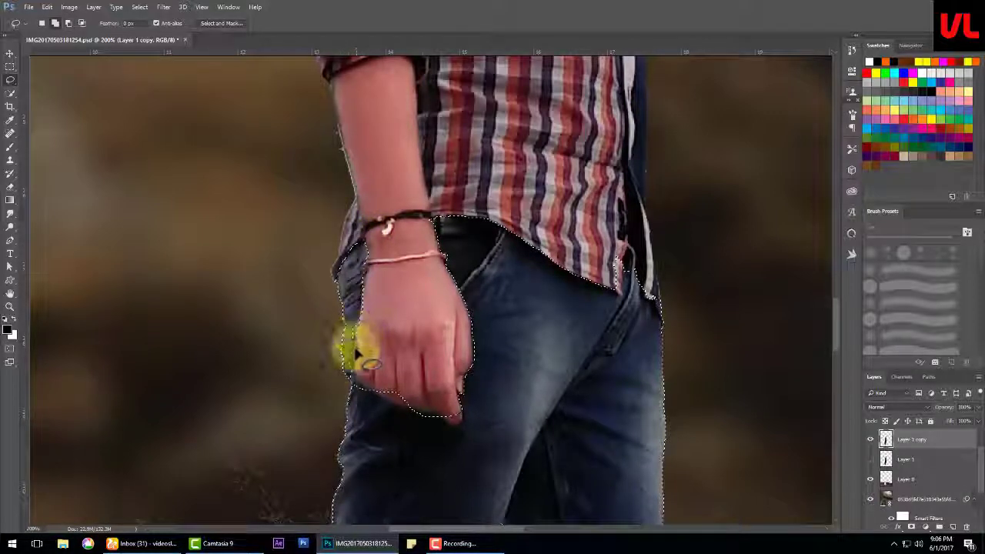
pyautogui.moveTo(344, 382)
pyautogui.mouseDown()
pyautogui.moveTo(341, 356)
pyautogui.moveTo(363, 378)
pyautogui.mouseUp()
pyautogui.moveTo(351, 361); pyautogui.dragTo(459, 419)
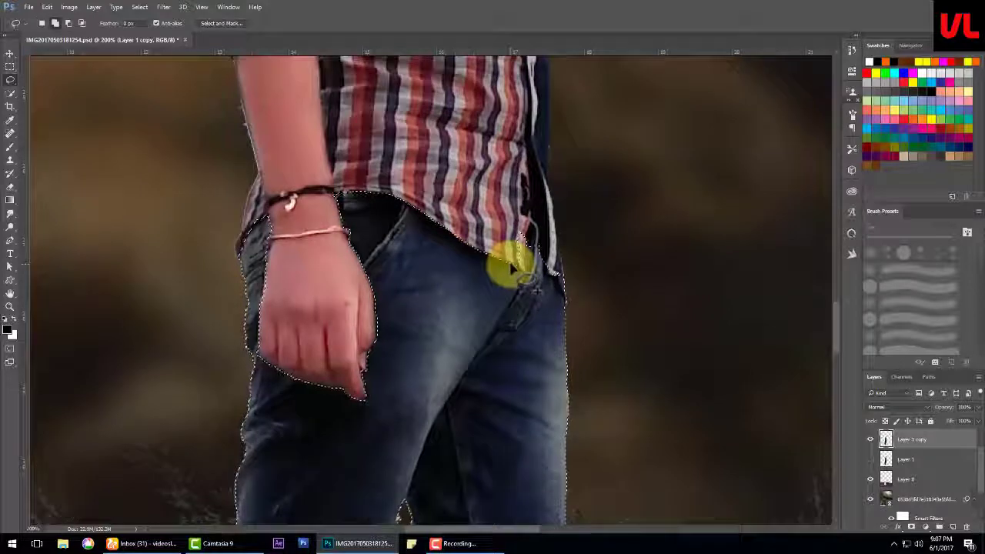
pyautogui.moveTo(459, 420)
pyautogui.mouseDown()
pyautogui.moveTo(523, 273)
pyautogui.moveTo(479, 205)
pyautogui.moveTo(530, 245)
pyautogui.moveTo(383, 361)
pyautogui.moveTo(413, 373)
pyautogui.moveTo(351, 347)
pyautogui.moveTo(395, 226)
pyautogui.moveTo(403, 326)
pyautogui.moveTo(382, 358)
pyautogui.moveTo(363, 323)
pyautogui.moveTo(352, 395)
pyautogui.moveTo(303, 406)
pyautogui.moveTo(317, 414)
pyautogui.moveTo(318, 369)
pyautogui.moveTo(214, 422)
pyautogui.moveTo(195, 453)
pyautogui.mouseUp()
pyautogui.scroll(-5, 532, 297)
pyautogui.scroll(-3, 444, 400)
pyautogui.scroll(-10, 382, 263)
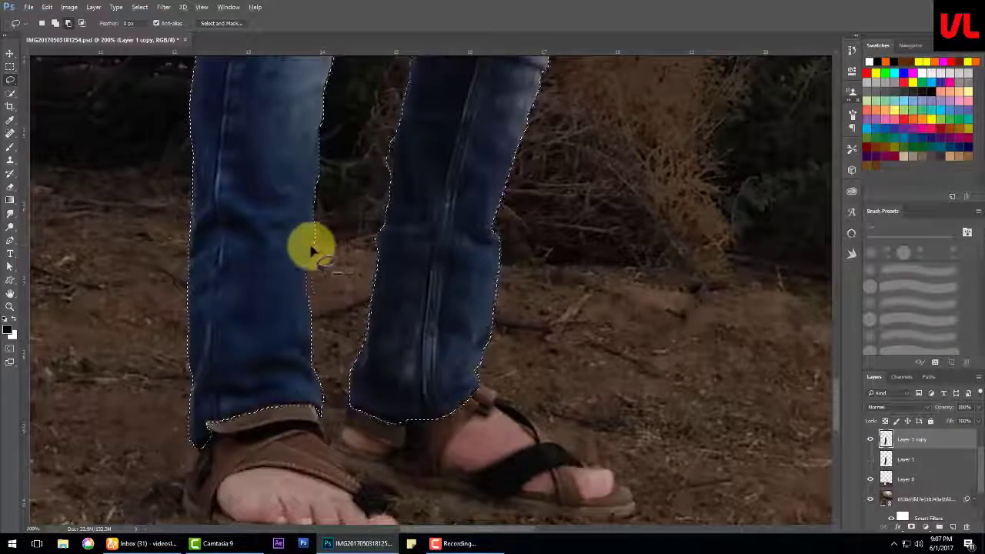
pyautogui.scroll(-3, 476, 217)
# Step: Add a colorized Hue/Saturation adjustment that tints the jeans teal at hue 176
pyautogui.click(939, 526)
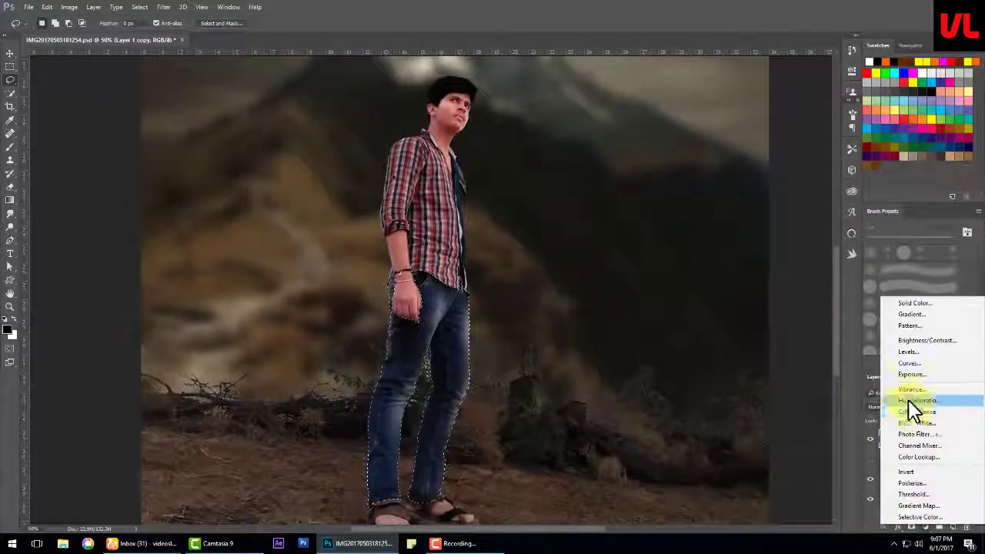
pyautogui.click(910, 398)
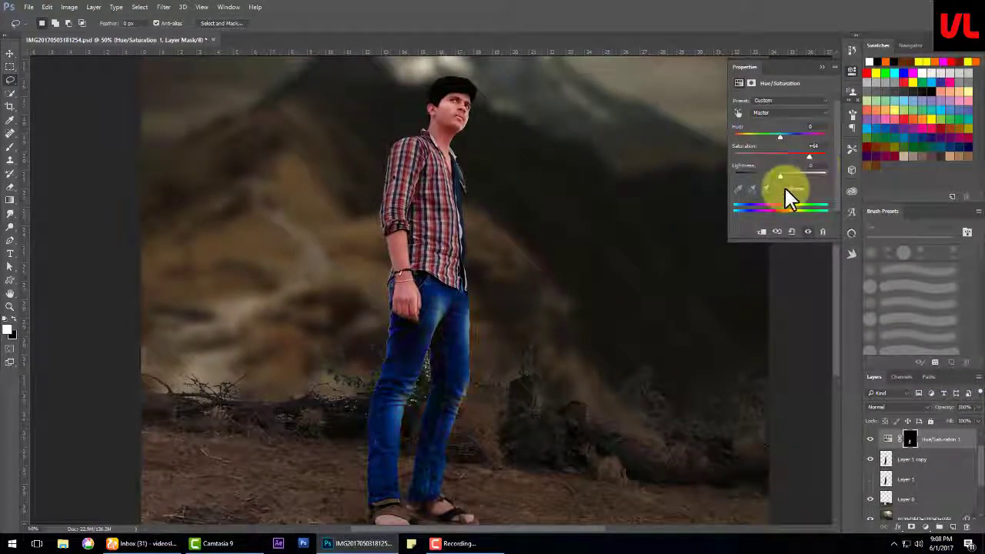
pyautogui.click(780, 187)
pyautogui.moveTo(757, 156); pyautogui.dragTo(794, 156)
pyautogui.moveTo(734, 137); pyautogui.dragTo(779, 137)
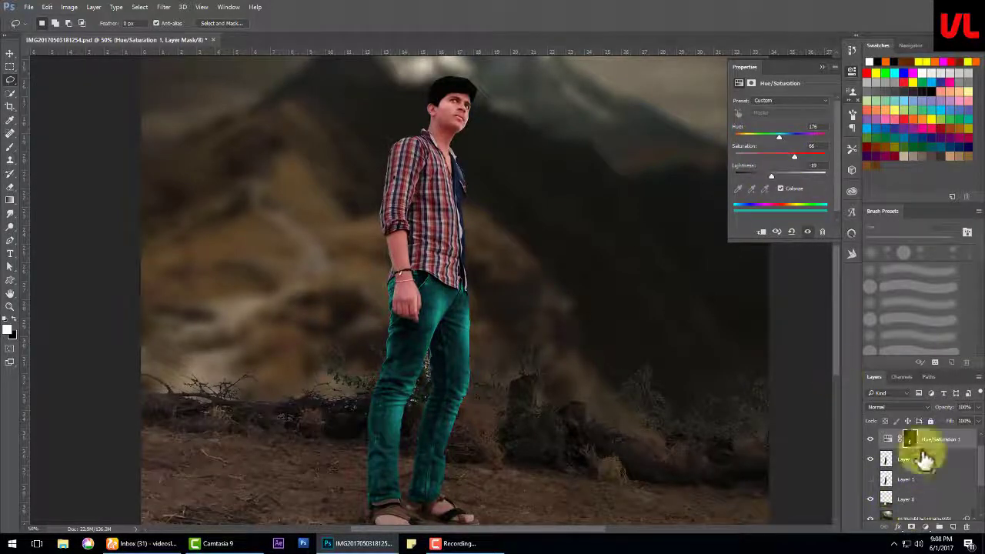
# Step: Add a Levels adjustment above it to fine-tune the jeans' brightness
pyautogui.click(939, 527)
pyautogui.click(910, 347)
pyautogui.moveTo(820, 187); pyautogui.dragTo(792, 186)
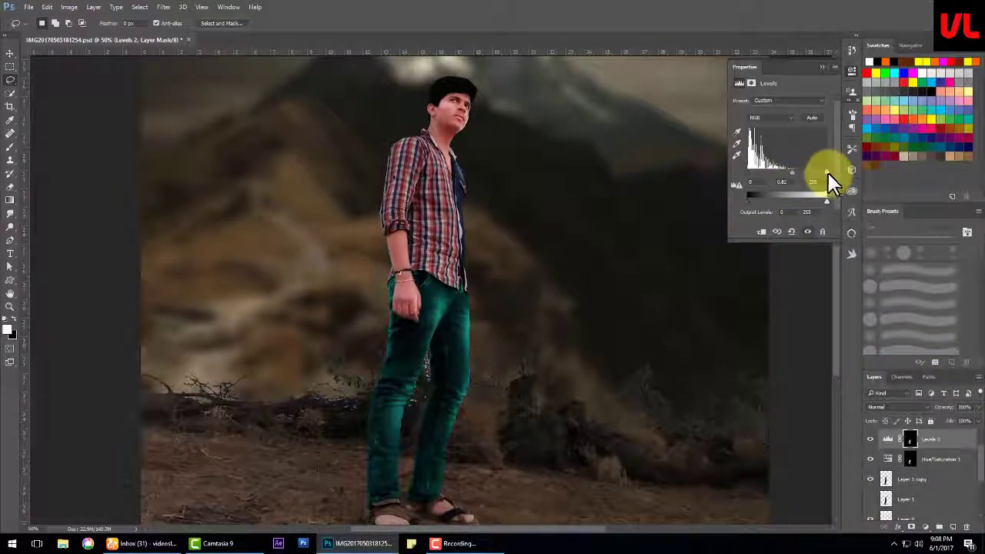
pyautogui.click(782, 97)
pyautogui.scroll(-3, 641, 396)
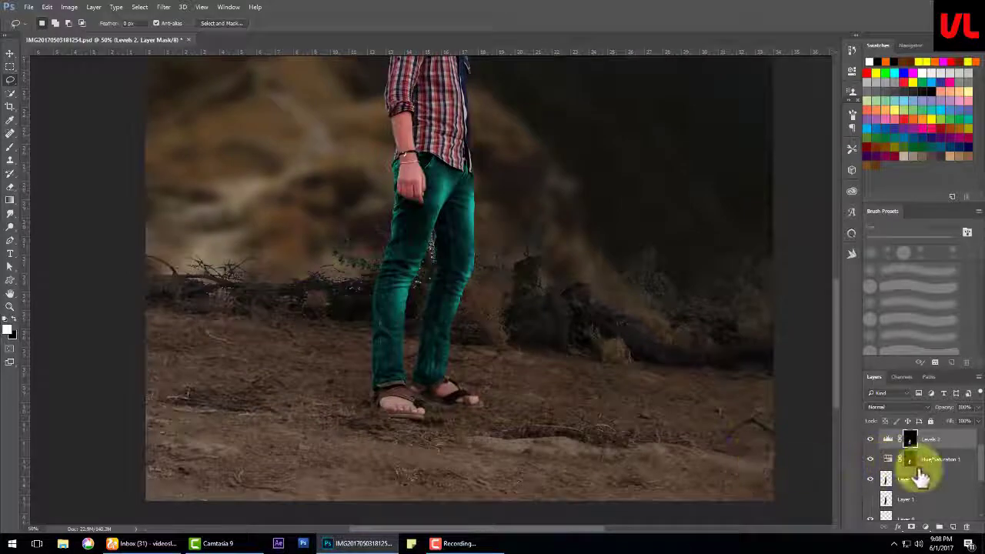
pyautogui.moveTo(913, 467)
pyautogui.mouseDown()
pyautogui.moveTo(912, 495)
pyautogui.moveTo(915, 444)
pyautogui.moveTo(641, 421)
pyautogui.moveTo(890, 464)
pyautogui.mouseUp()
pyautogui.click(12, 231)
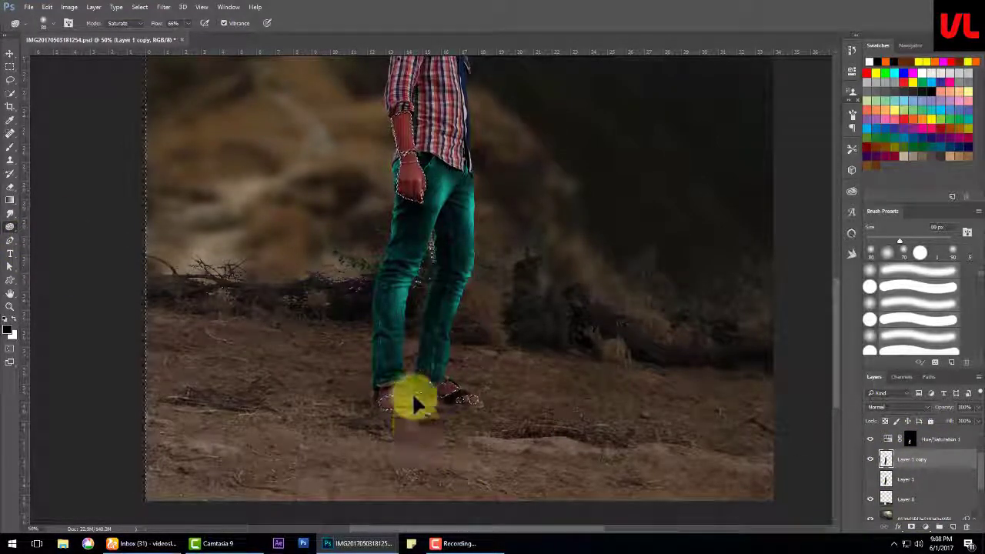
pyautogui.hotkey('ctrl', 'shift', 'i')
pyautogui.moveTo(413, 402)
pyautogui.mouseDown()
pyautogui.moveTo(428, 421)
pyautogui.moveTo(486, 397)
pyautogui.moveTo(377, 372)
pyautogui.mouseUp()
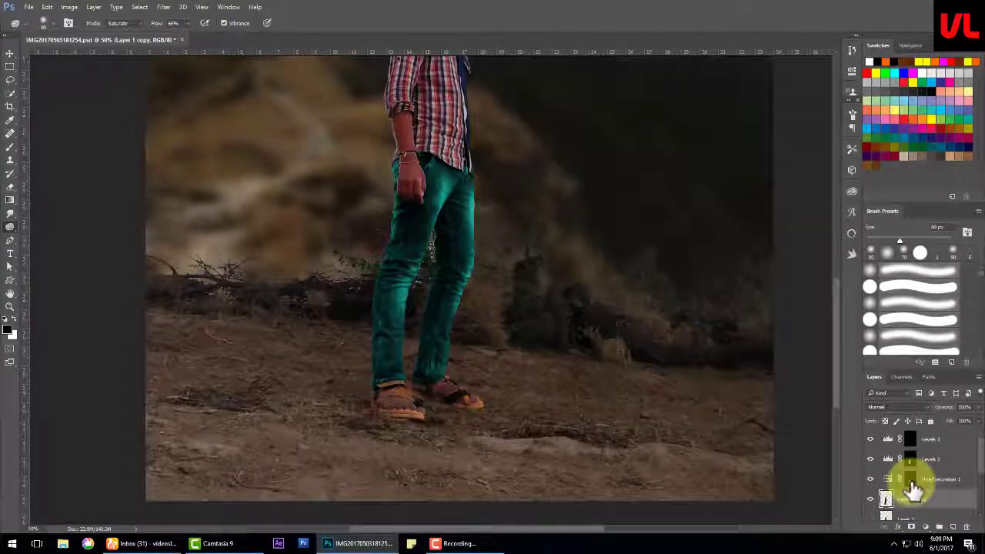
pyautogui.click(910, 440)
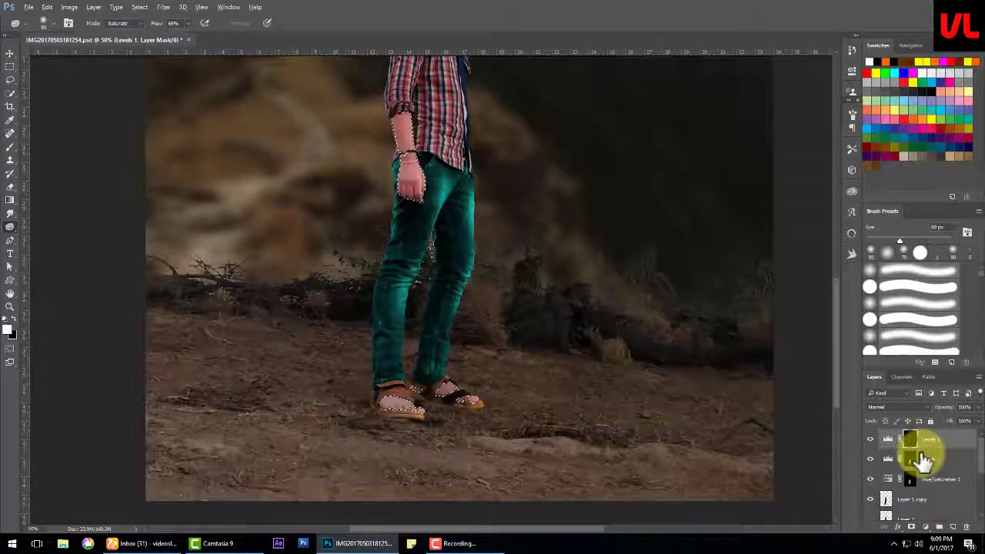
pyautogui.hotkey('ctrl', '-')
pyautogui.moveTo(515, 292); pyautogui.dragTo(515, 378)
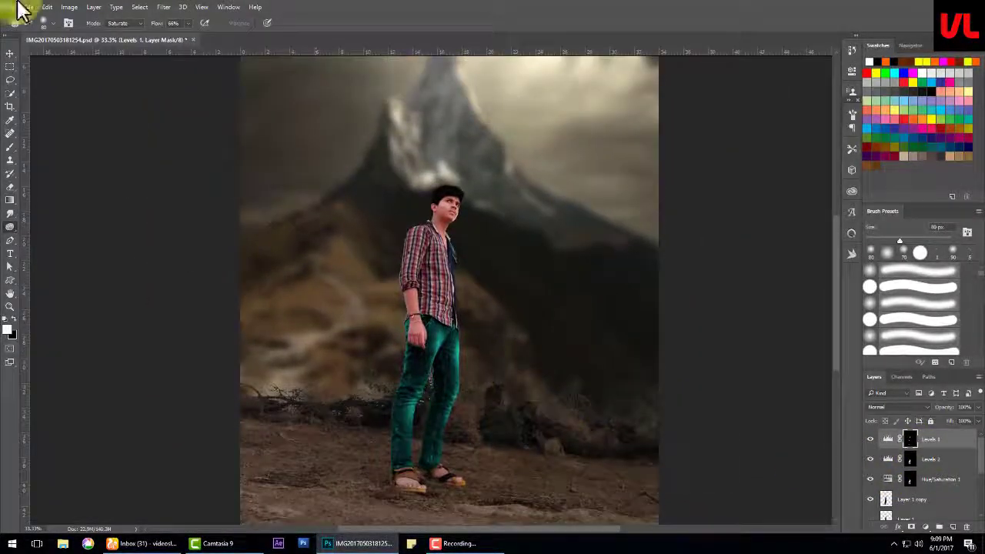
pyautogui.click(21, 11)
pyautogui.click(140, 95)
pyautogui.moveTo(415, 319); pyautogui.dragTo(416, 250)
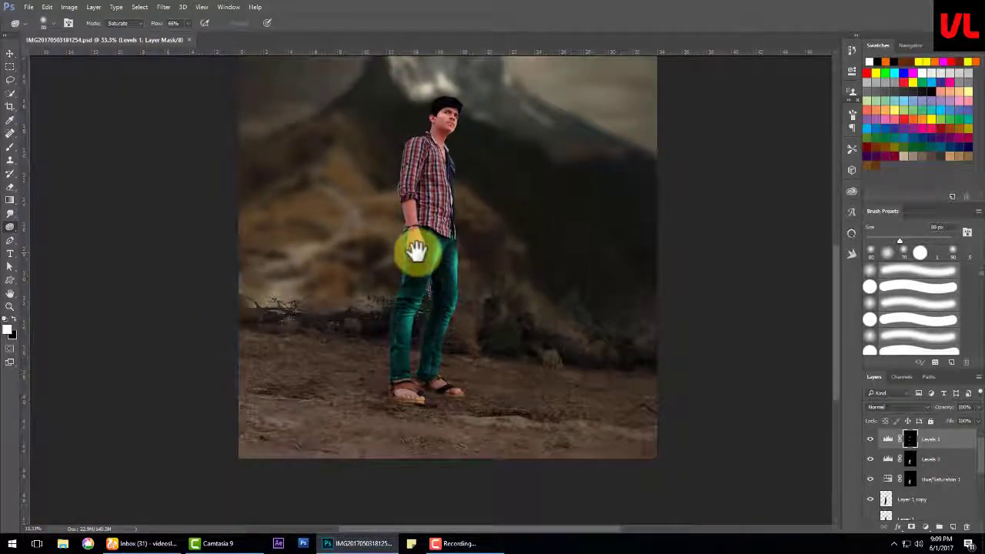
pyautogui.scroll(5, 444, 331)
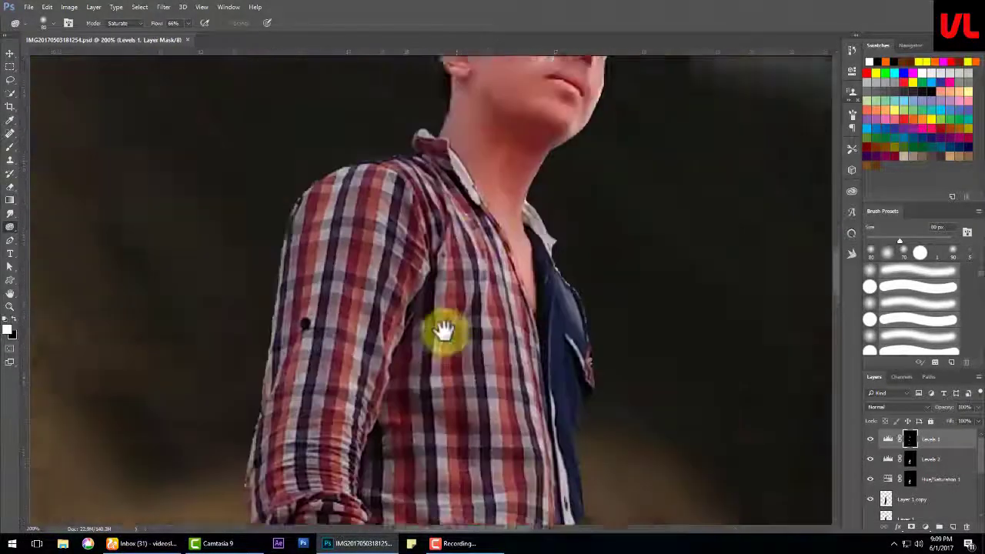
pyautogui.scroll(5, 444, 331)
pyautogui.scroll(-3, 923, 484)
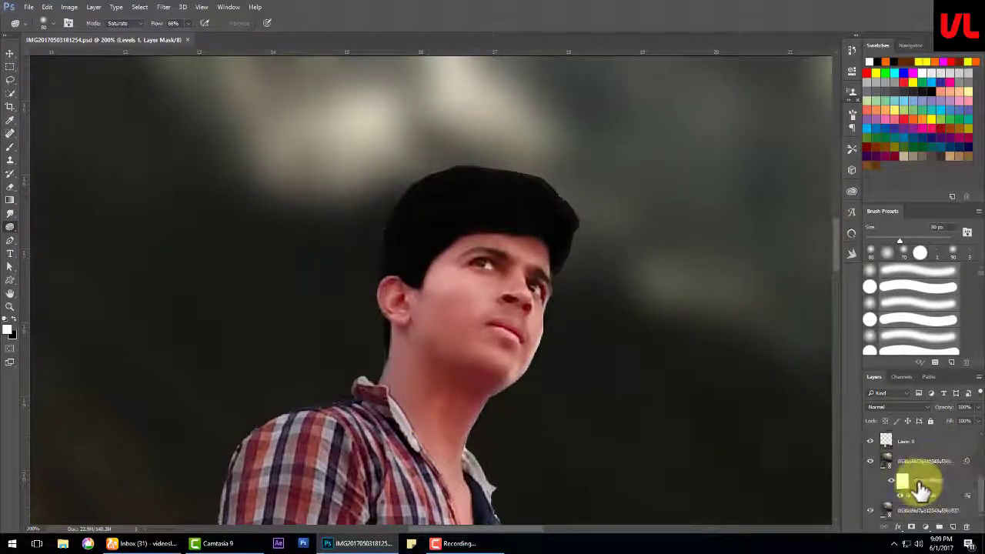
# Step: Smudge hair strands upward from the top and sides of the man's head on Layer 1 copy
pyautogui.click(10, 213)
pyautogui.press('F5')
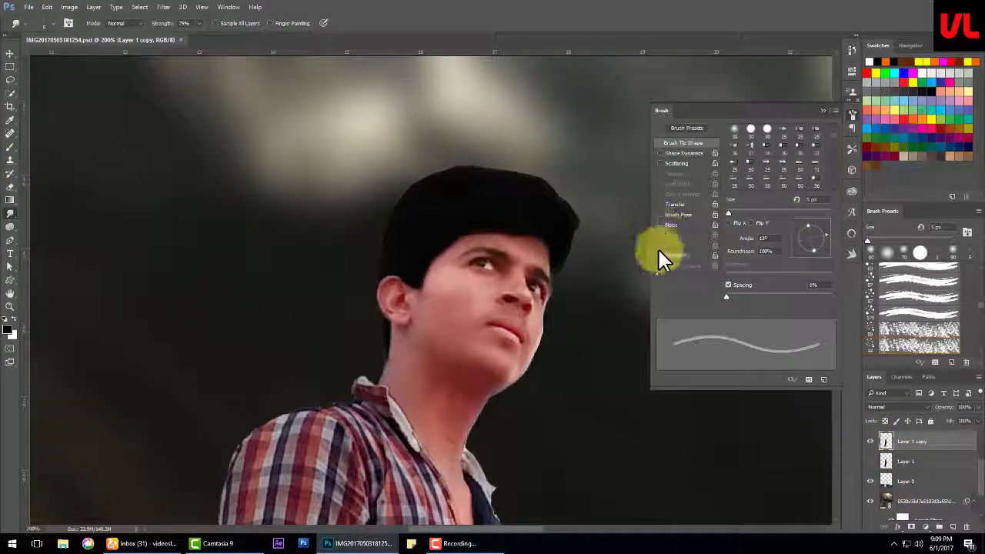
pyautogui.press('F5')
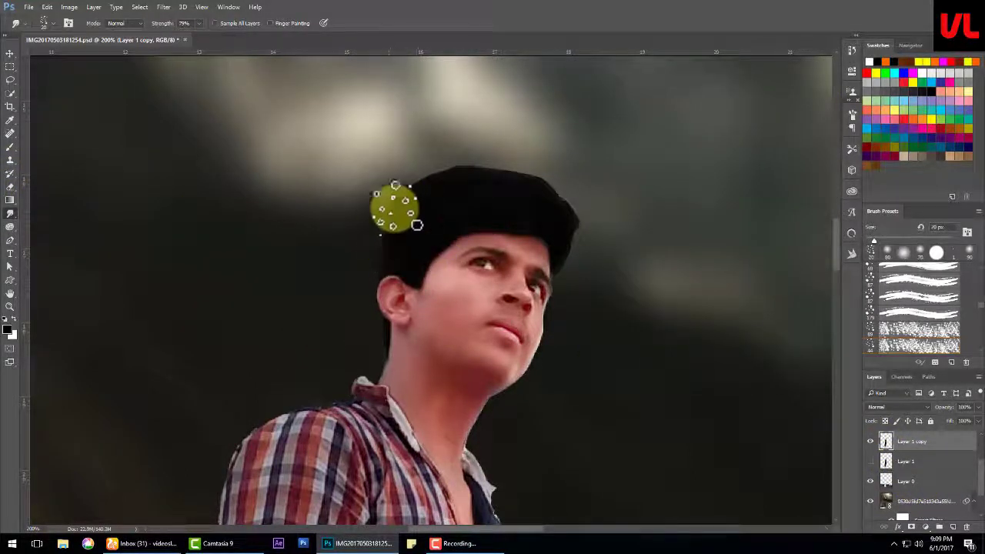
pyautogui.moveTo(395, 204); pyautogui.dragTo(414, 163)
pyautogui.moveTo(429, 202); pyautogui.dragTo(470, 154)
pyautogui.moveTo(402, 204); pyautogui.dragTo(420, 154)
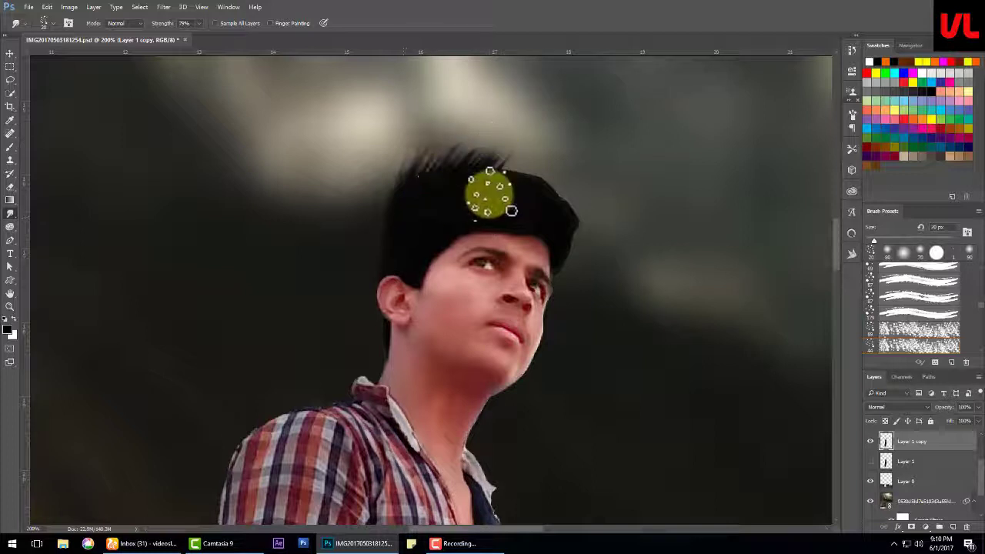
pyautogui.moveTo(517, 196); pyautogui.dragTo(567, 209)
# Step: Resize the smudge brush, ending at 15 px, and drag more hair edges up into spikes
pyautogui.press(']')
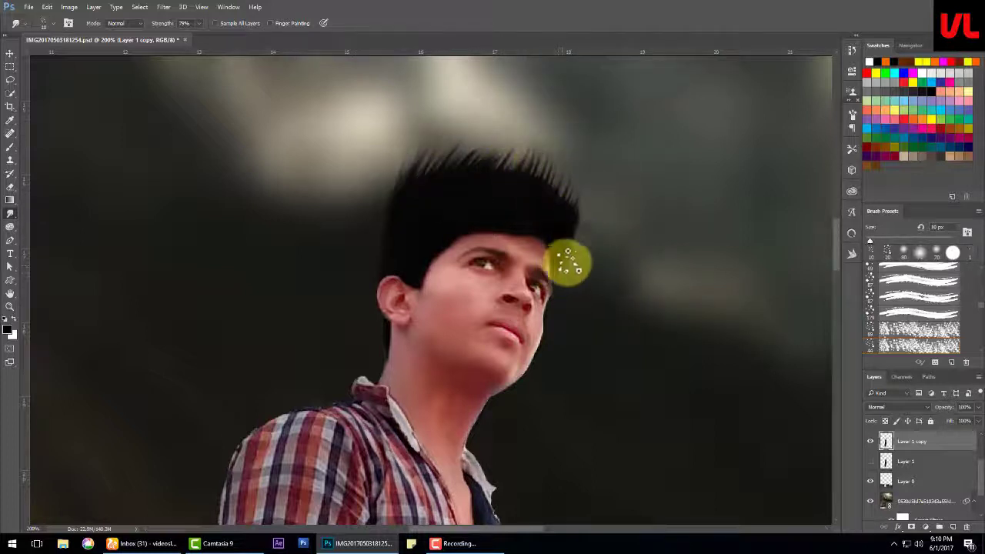
pyautogui.press(']')
pyautogui.moveTo(569, 254)
pyautogui.mouseDown()
pyautogui.moveTo(583, 192)
pyautogui.moveTo(517, 176)
pyautogui.moveTo(484, 143)
pyautogui.moveTo(466, 138)
pyautogui.moveTo(410, 182)
pyautogui.mouseUp()
pyautogui.press('[')
pyautogui.moveTo(385, 257)
pyautogui.mouseDown()
pyautogui.moveTo(385, 202)
pyautogui.moveTo(402, 158)
pyautogui.moveTo(413, 163)
pyautogui.mouseUp()
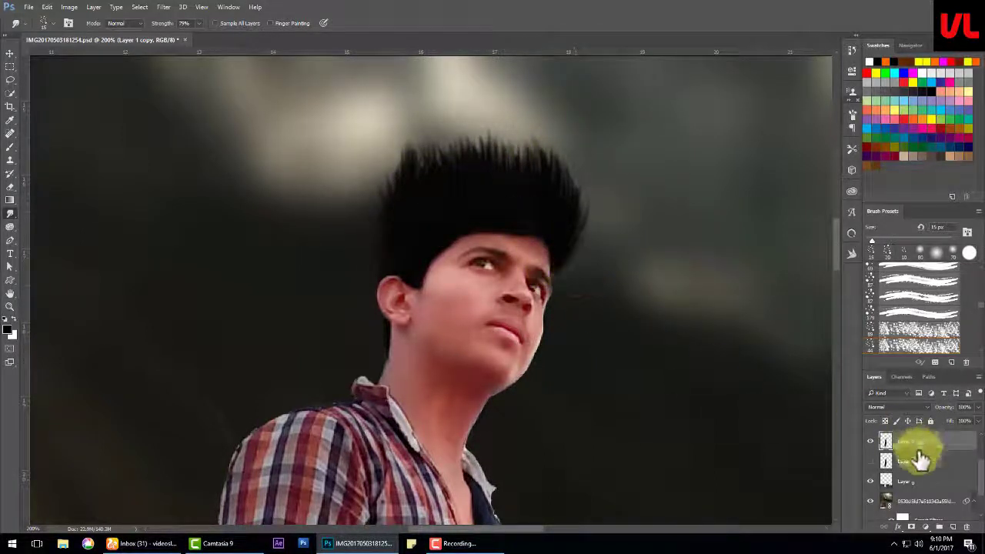
pyautogui.click(11, 161)
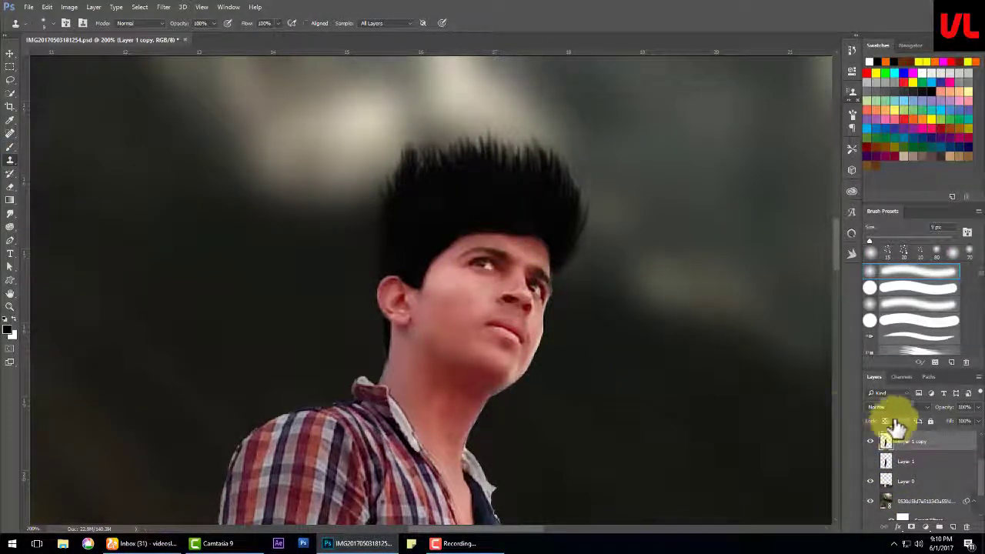
# Step: Duplicate the layer with Ctrl+J and move it below Hue/Saturation 1
pyautogui.scroll(2, 899, 427)
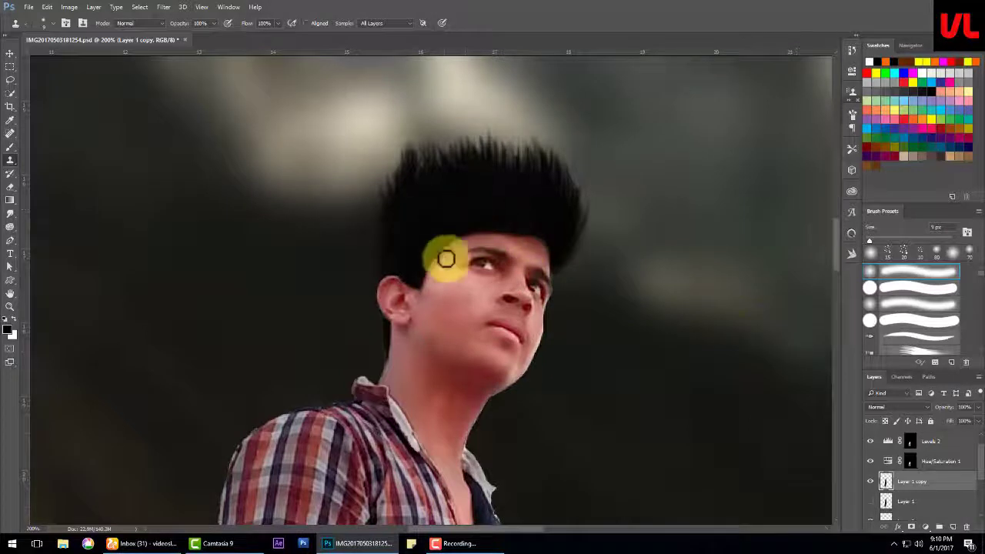
pyautogui.click(934, 453)
pyautogui.hotkey('ctrl', 'j')
pyautogui.moveTo(937, 460)
pyautogui.mouseDown()
pyautogui.moveTo(920, 493)
pyautogui.moveTo(952, 527)
pyautogui.mouseUp()
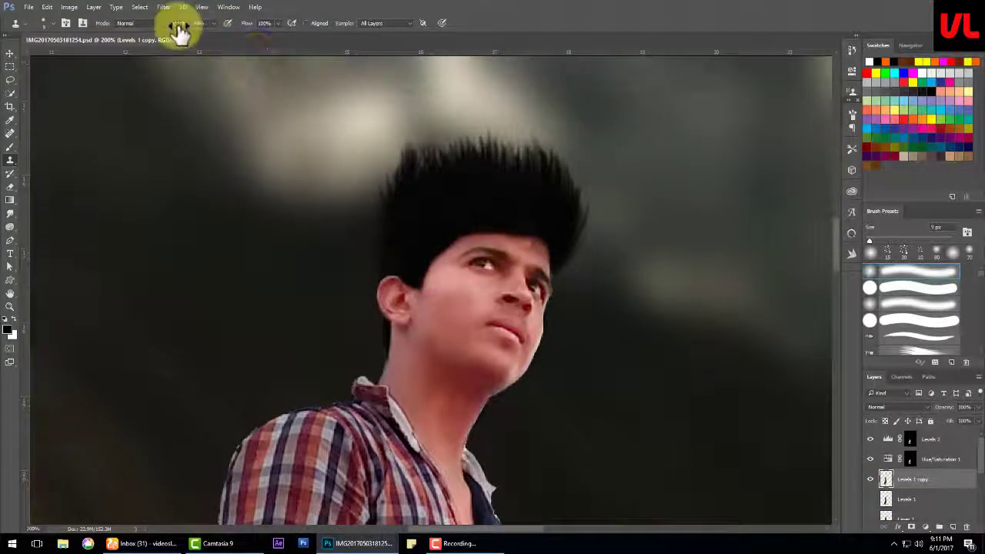
# Step: Clone skin over the forehead hairline with the Clone Stamp at 31% opacity
pyautogui.moveTo(179, 24); pyautogui.dragTo(166, 24)
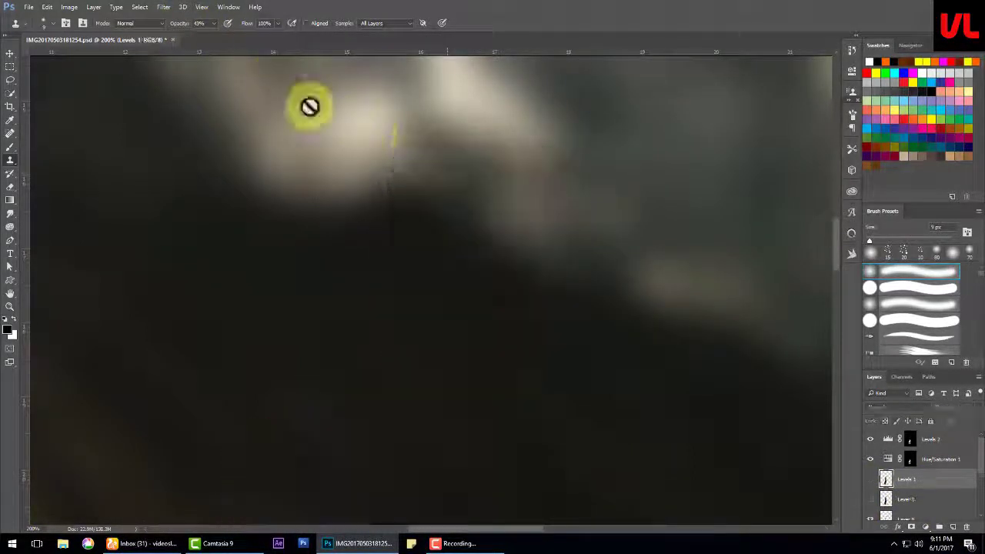
pyautogui.click(904, 500)
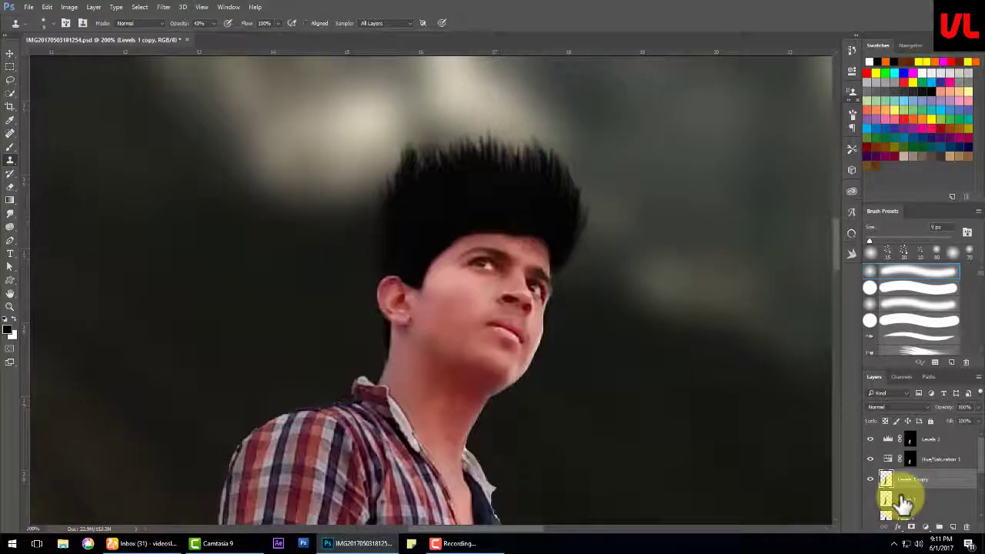
pyautogui.click(865, 479)
pyautogui.moveTo(198, 23); pyautogui.dragTo(188, 24)
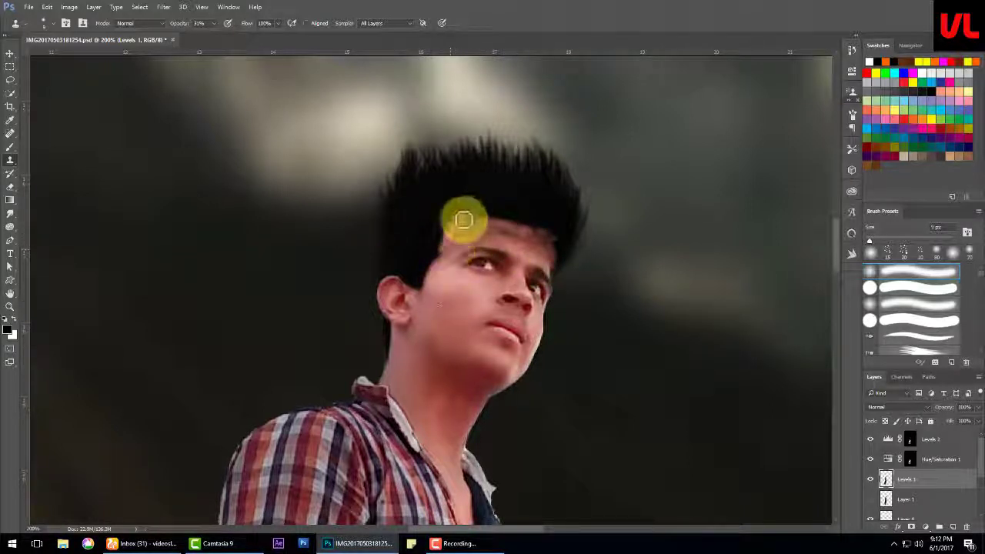
pyautogui.moveTo(546, 236); pyautogui.dragTo(553, 259)
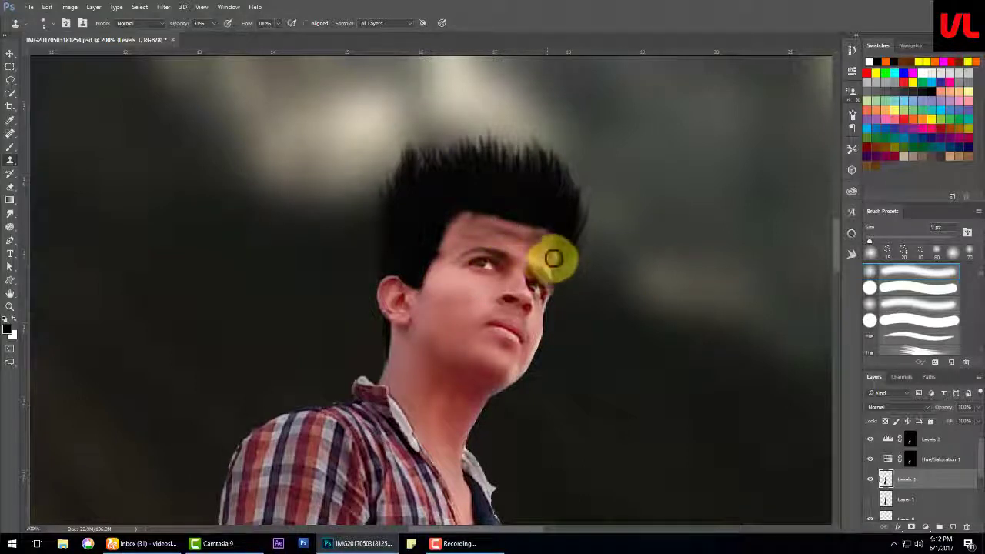
# Step: Paint a dark mark on the forehead and blend the tones down toward the cheek with the Mixer Brush
pyautogui.click(10, 146)
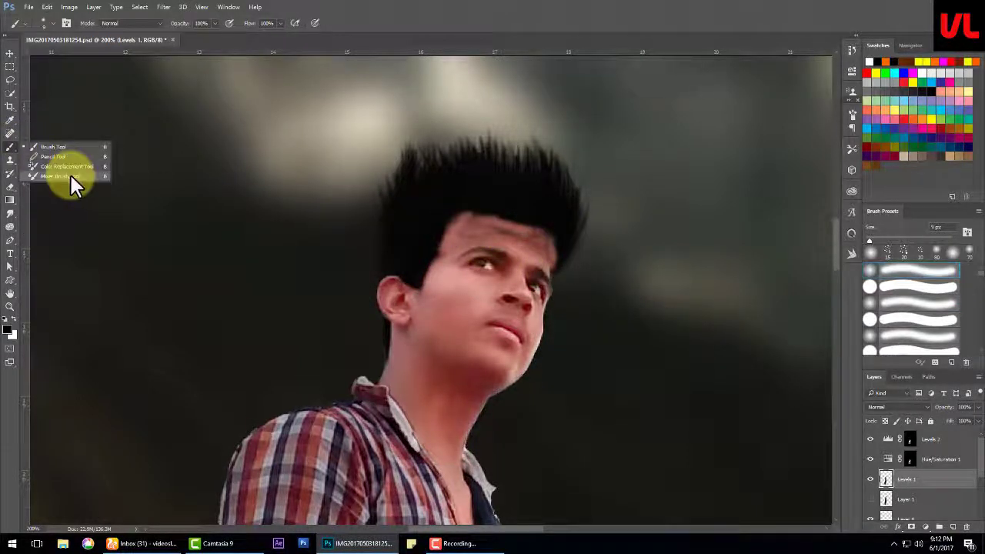
pyautogui.click(84, 150)
pyautogui.moveTo(450, 229); pyautogui.dragTo(471, 231)
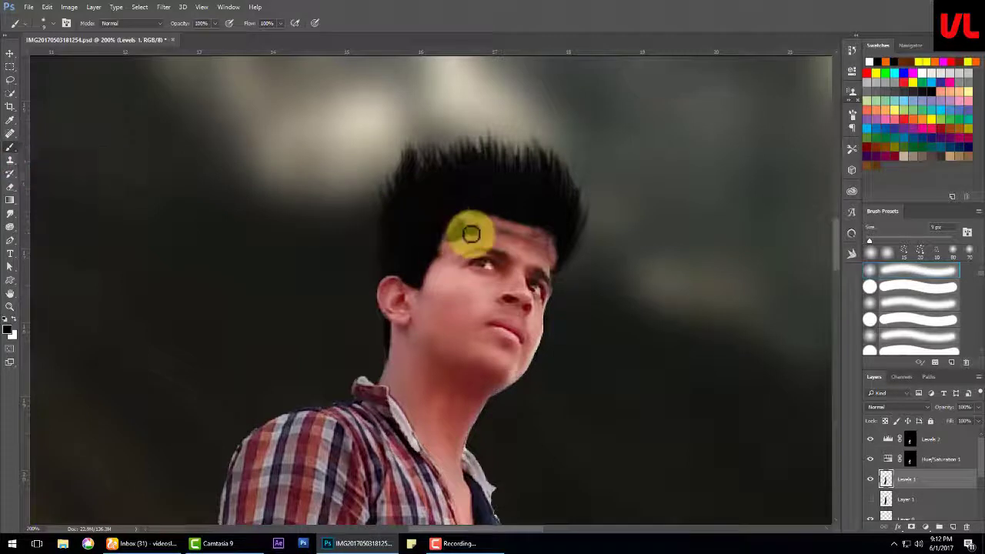
pyautogui.click(10, 146)
pyautogui.click(77, 176)
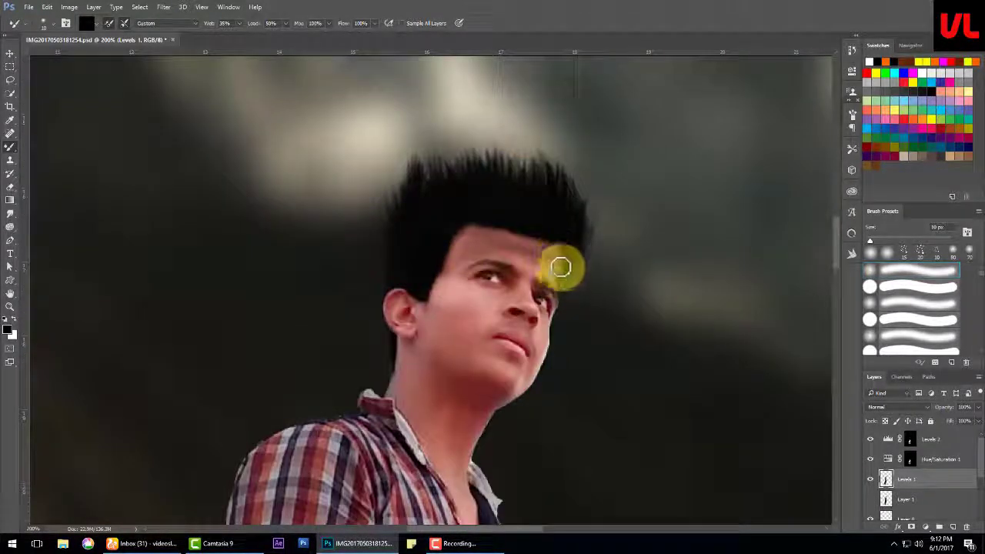
pyautogui.moveTo(560, 266)
pyautogui.mouseDown()
pyautogui.moveTo(497, 246)
pyautogui.moveTo(460, 350)
pyautogui.mouseUp()
# Step: Smudge the hair edges near the forehead and ear, then add a new empty layer above Levels 1
pyautogui.click(10, 213)
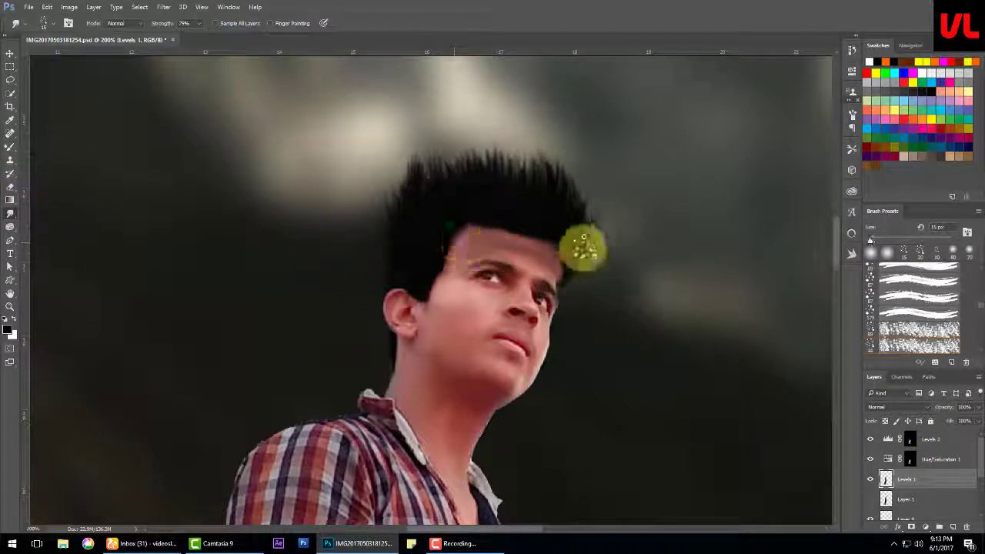
pyautogui.moveTo(582, 246)
pyautogui.mouseDown()
pyautogui.moveTo(560, 266)
pyautogui.moveTo(465, 223)
pyautogui.mouseUp()
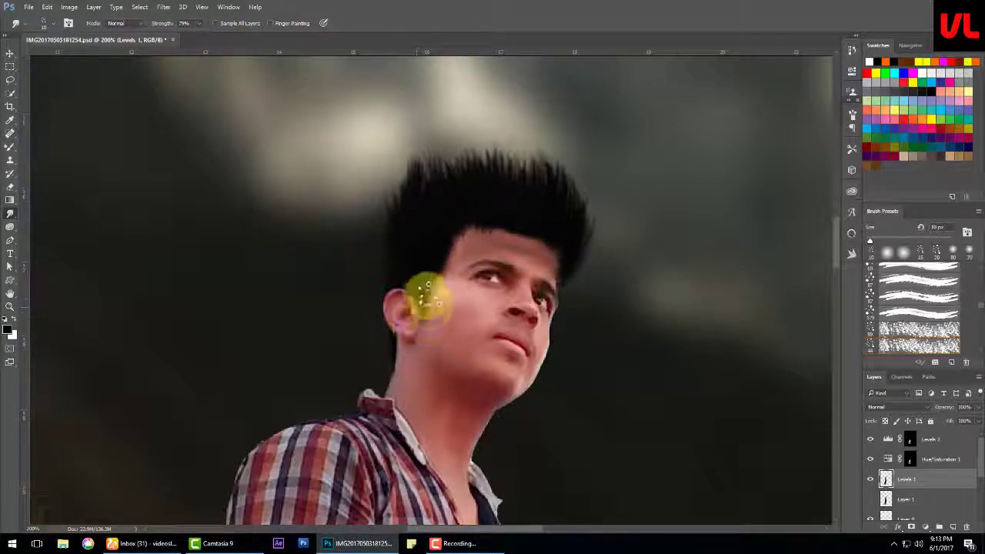
pyautogui.moveTo(432, 288)
pyautogui.mouseDown()
pyautogui.moveTo(385, 345)
pyautogui.moveTo(378, 285)
pyautogui.moveTo(454, 222)
pyautogui.moveTo(428, 295)
pyautogui.mouseUp()
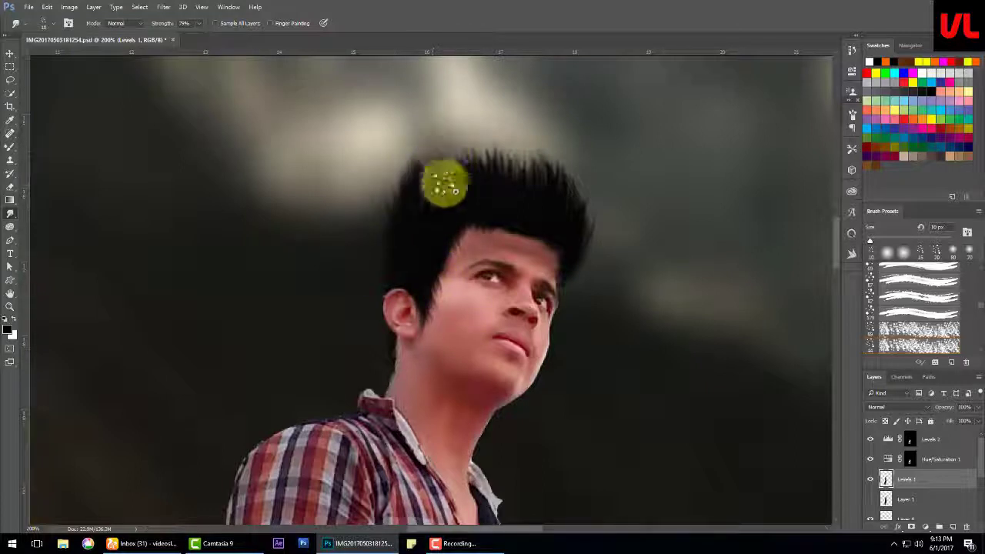
pyautogui.click(951, 527)
pyautogui.click(10, 146)
# Step: Dab four white dots onto the hair on Layer 2
pyautogui.click(417, 279)
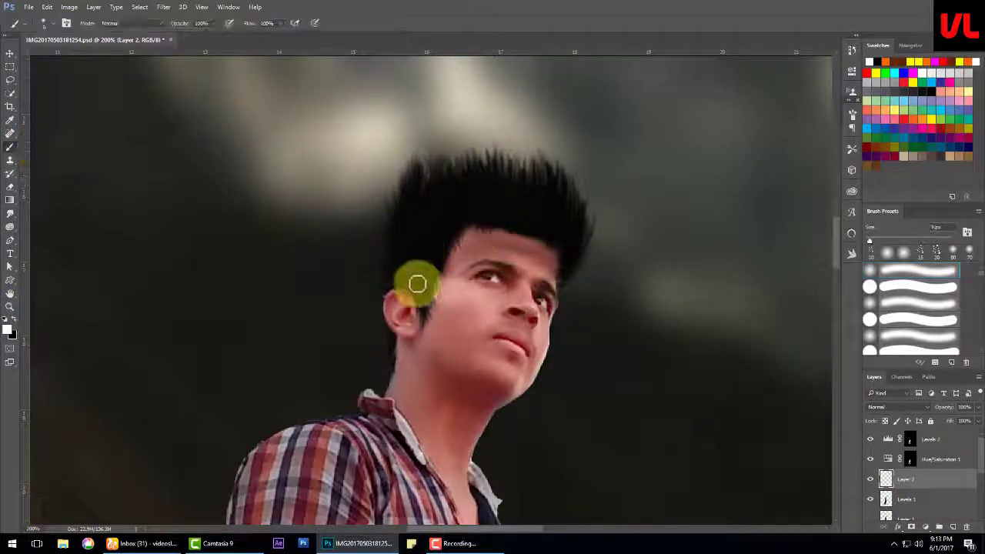
pyautogui.click(469, 210)
pyautogui.click(532, 220)
pyautogui.click(543, 223)
pyautogui.click(566, 228)
pyautogui.click(10, 213)
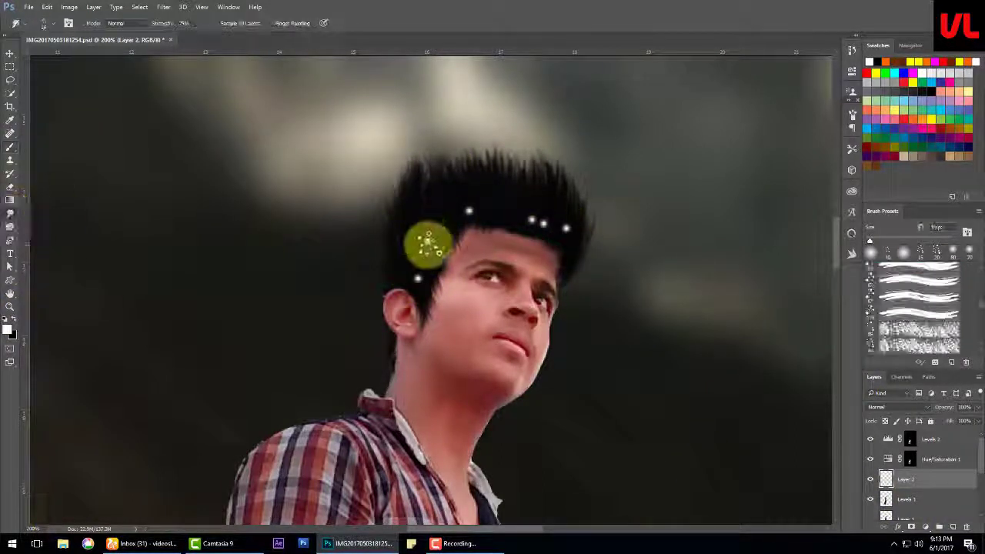
# Step: Smear the white dots into upward hair streaks and set Layer 2 opacity to 52%
pyautogui.moveTo(424, 242); pyautogui.dragTo(468, 204)
pyautogui.moveTo(539, 223)
pyautogui.mouseDown()
pyautogui.moveTo(537, 199)
pyautogui.moveTo(562, 176)
pyautogui.moveTo(540, 211)
pyautogui.moveTo(574, 222)
pyautogui.mouseUp()
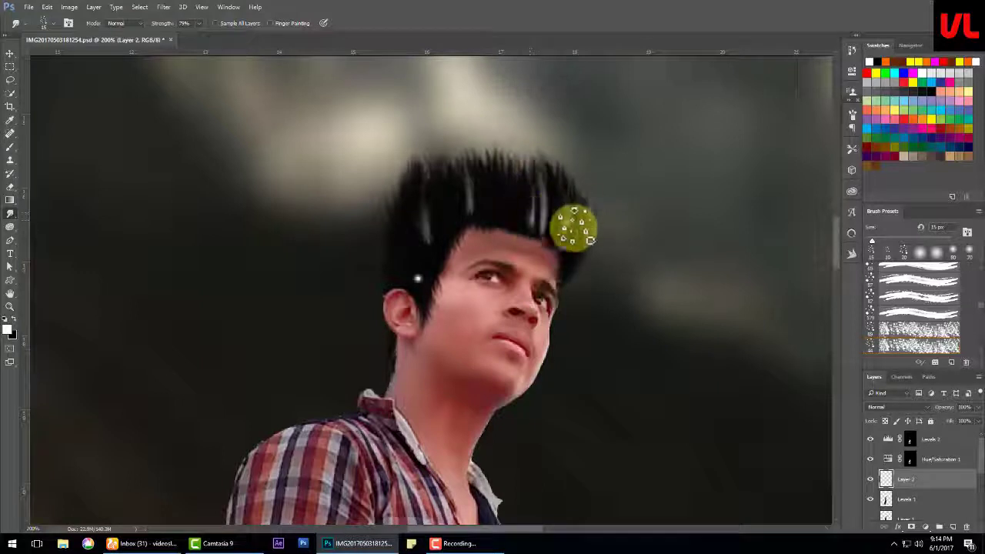
pyautogui.moveTo(413, 274)
pyautogui.mouseDown()
pyautogui.moveTo(416, 229)
pyautogui.moveTo(417, 311)
pyautogui.moveTo(416, 225)
pyautogui.moveTo(459, 196)
pyautogui.moveTo(545, 218)
pyautogui.moveTo(539, 207)
pyautogui.mouseUp()
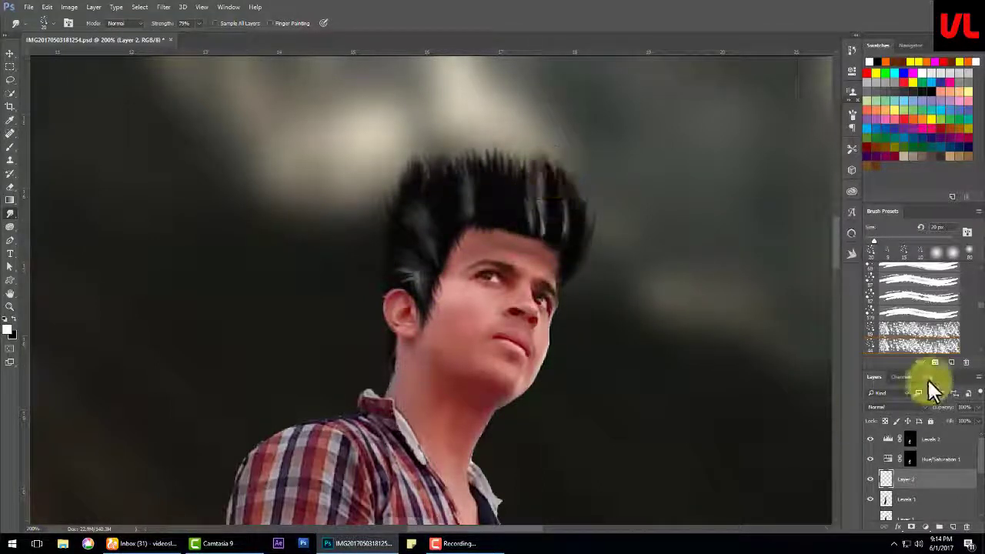
pyautogui.moveTo(943, 407); pyautogui.dragTo(920, 408)
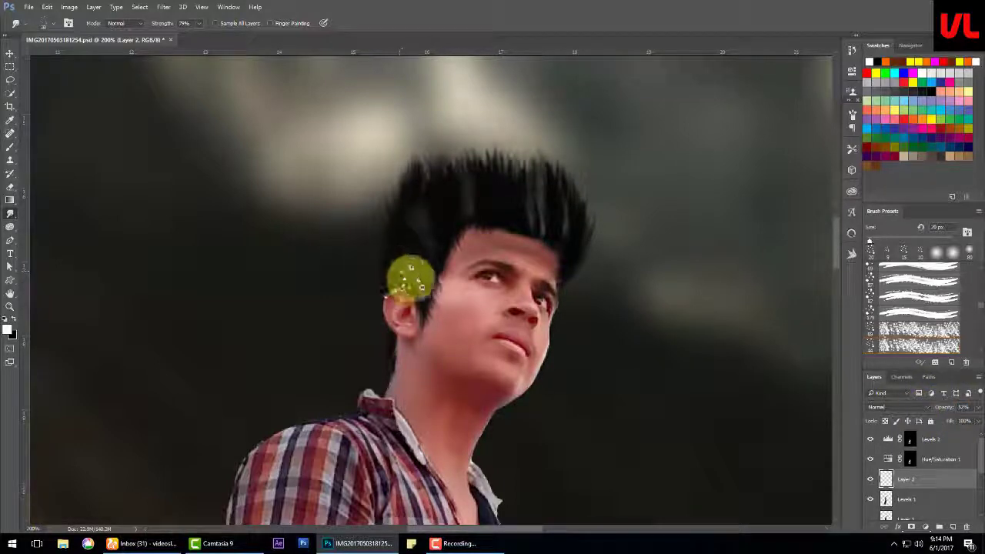
pyautogui.moveTo(427, 277)
pyautogui.mouseDown()
pyautogui.moveTo(544, 205)
pyautogui.moveTo(470, 215)
pyautogui.mouseUp()
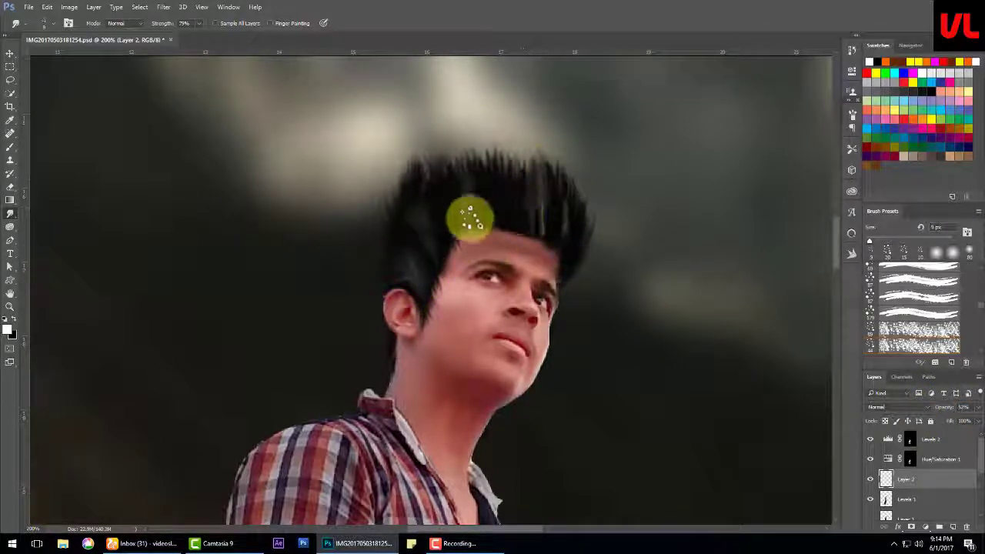
pyautogui.hotkey('ctrl', '0')
pyautogui.hotkey('ctrl', '-')
pyautogui.hotkey('ctrl', '+')
pyautogui.hotkey('ctrl', '-')
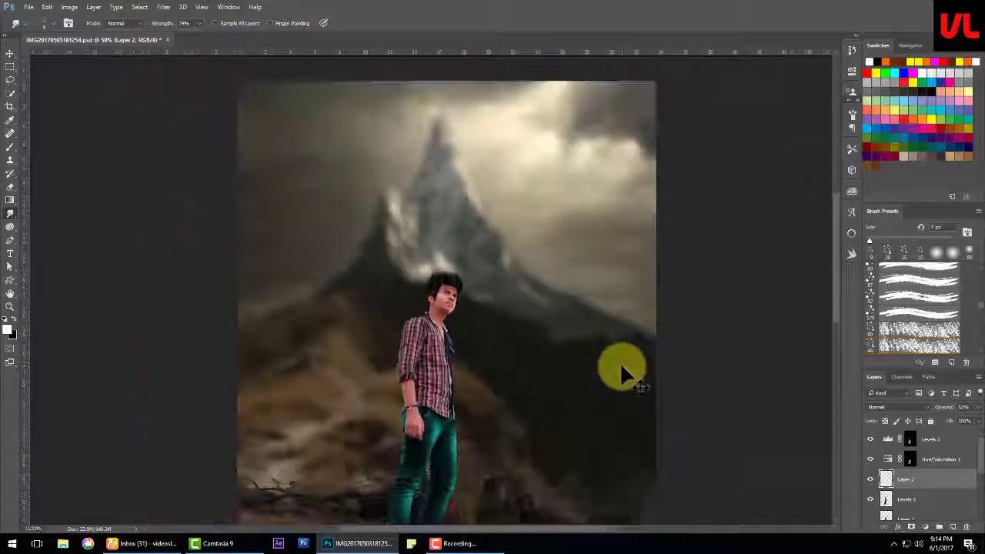
pyautogui.hotkey('ctrl', '+')
pyautogui.hotkey('ctrl', '+')
pyautogui.hotkey('ctrl', '+')
pyautogui.hotkey('alt', '[')
# Step: Select the Burn tool with its Range limited to Highlights
pyautogui.click(10, 159)
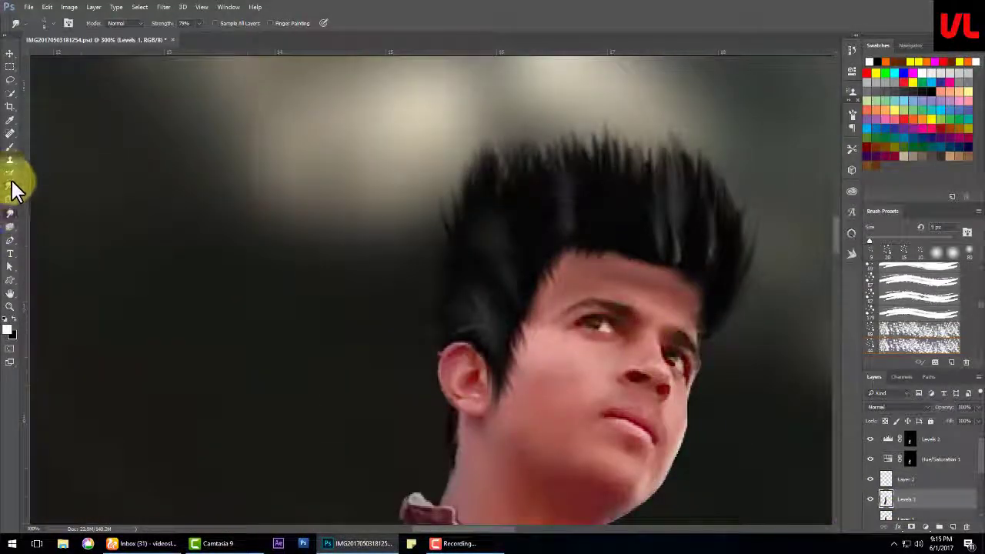
pyautogui.hotkey('ctrl', '-')
pyautogui.hotkey('ctrl', '-')
pyautogui.hotkey('ctrl', '-')
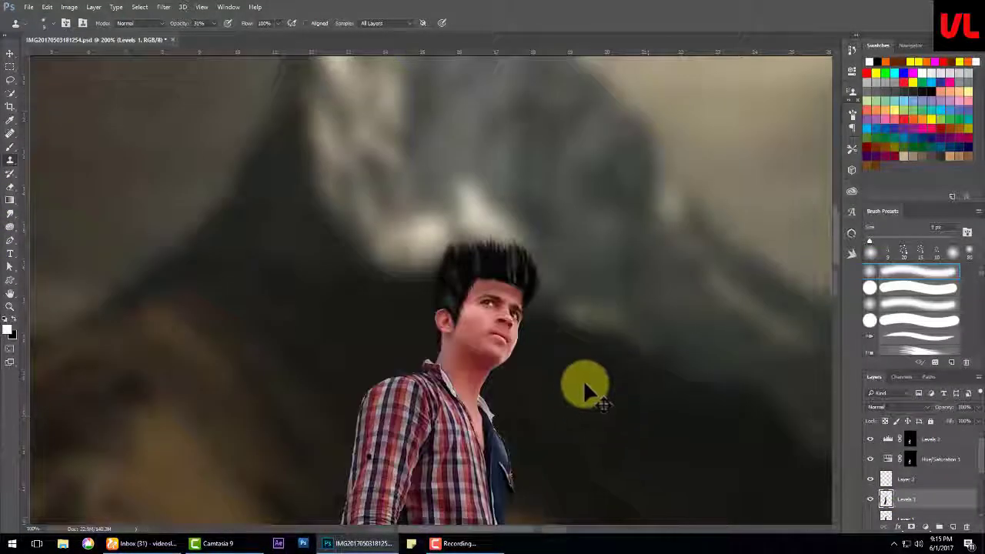
pyautogui.hotkey('ctrl', '+')
pyautogui.hotkey('ctrl', '+')
pyautogui.hotkey('ctrl', '+')
pyautogui.click(10, 226)
pyautogui.click(121, 22)
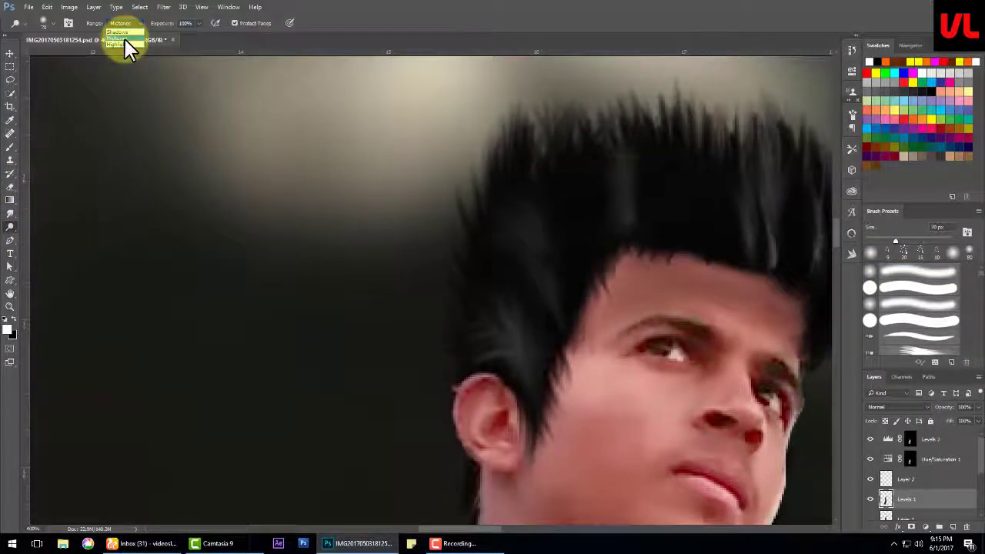
pyautogui.click(125, 44)
# Step: Shrink the burn brush to about 7 px and zoom back out to the whole composite
pyautogui.rightClick(312, 227)
pyautogui.moveTo(367, 231); pyautogui.dragTo(323, 230)
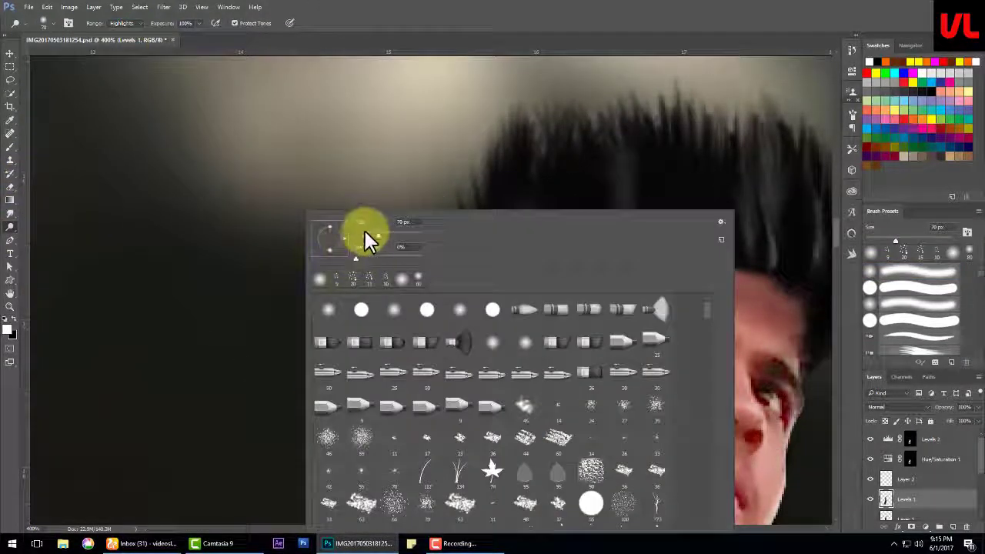
pyautogui.click(533, 169)
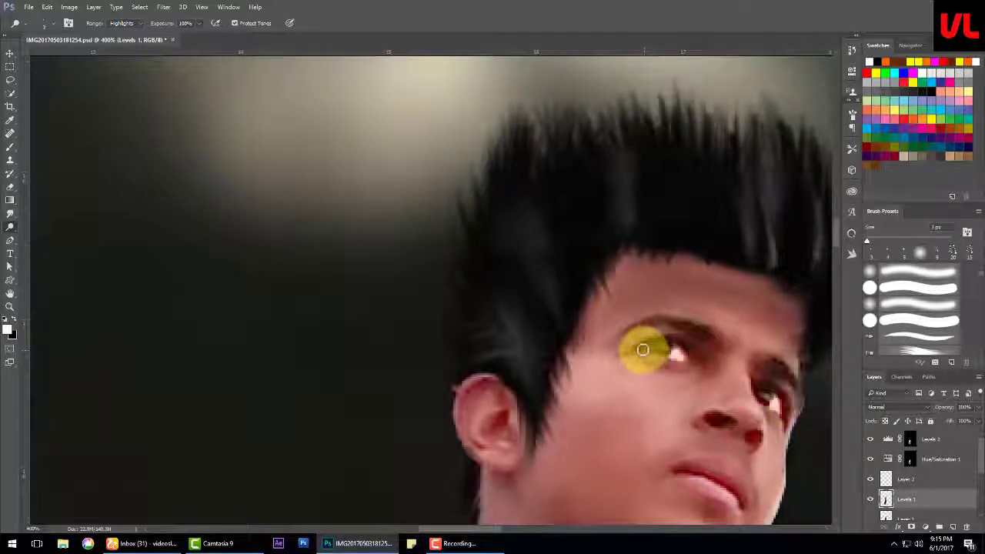
pyautogui.scroll(-3, 662, 385)
pyautogui.scroll(-3, 660, 395)
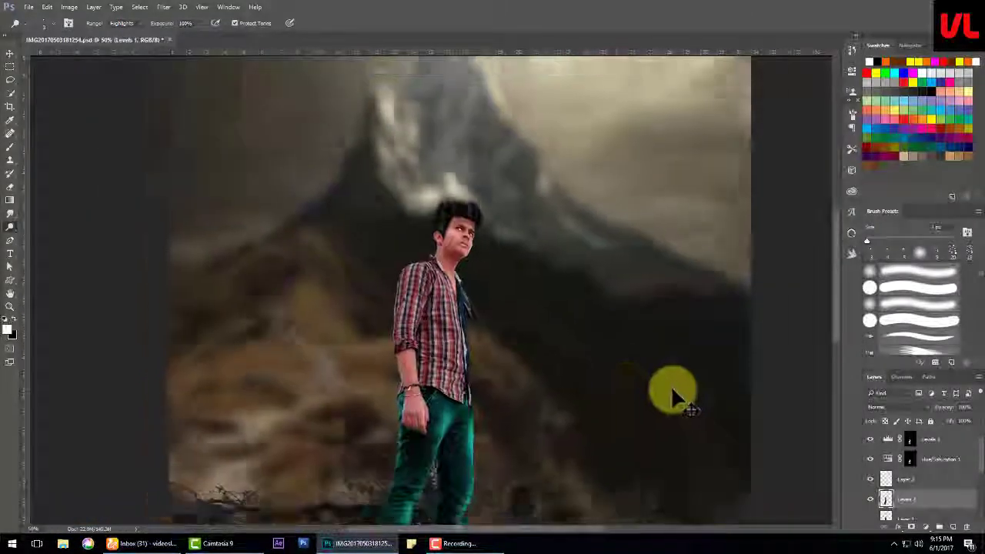
pyautogui.scroll(-1, 670, 395)
pyautogui.click(28, 7)
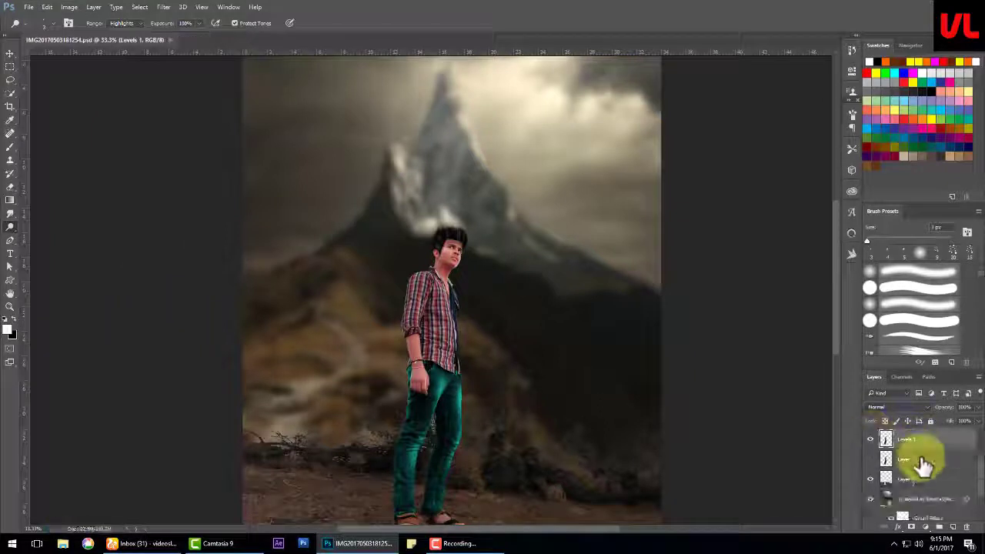
# Step: Add a Color Balance adjustment on Layer 0, shifting the background's midtones toward green
pyautogui.click(919, 479)
pyautogui.click(923, 527)
pyautogui.click(915, 424)
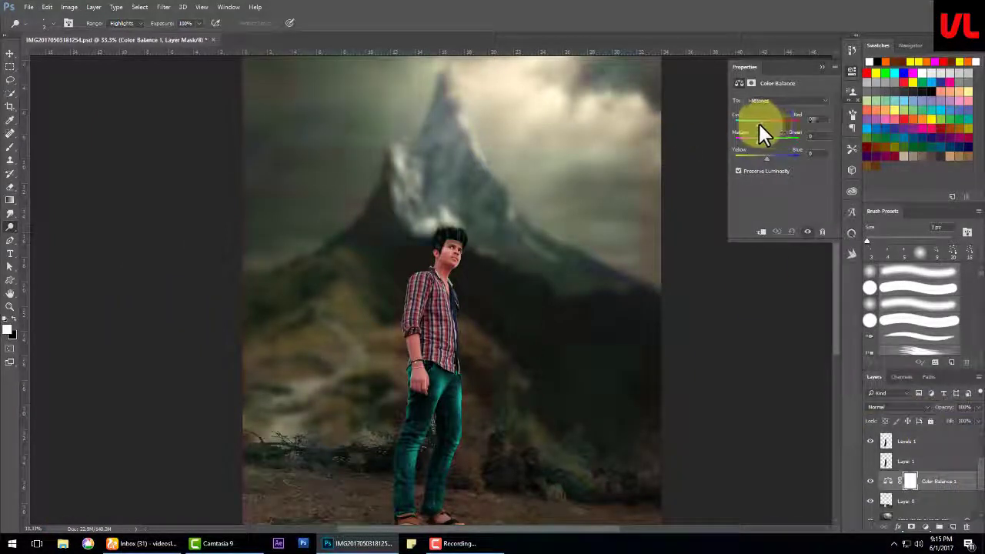
pyautogui.moveTo(771, 128); pyautogui.dragTo(763, 141)
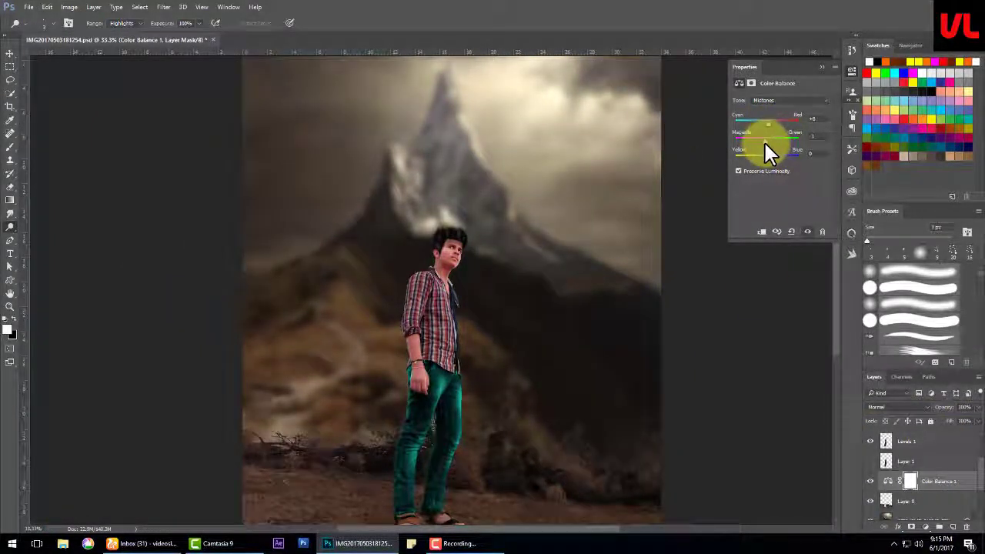
# Step: Add a second Color Balance adjustment on the mountain background layer
pyautogui.click(920, 461)
pyautogui.click(925, 527)
pyautogui.click(891, 419)
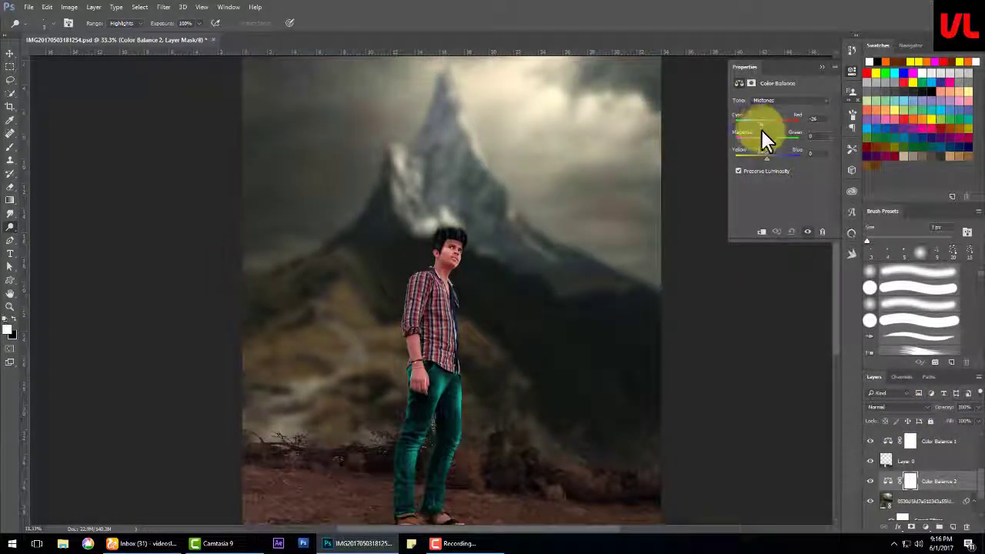
pyautogui.click(820, 67)
pyautogui.scroll(3, 923, 477)
pyautogui.click(906, 462)
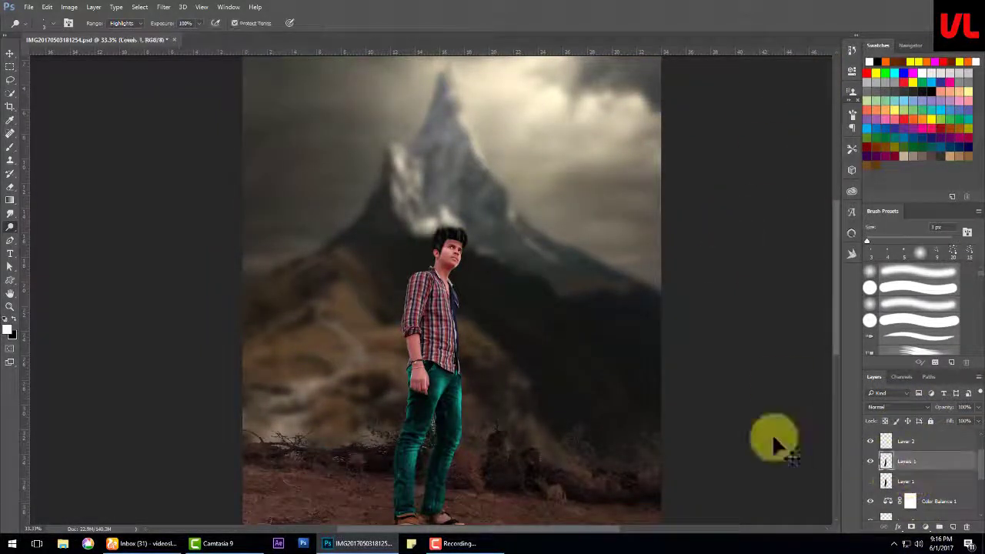
pyautogui.hotkey('ctrl', '+')
pyautogui.hotkey('ctrl', '+')
# Step: Quick-select the man's arm and torso, then lasso the sleeve and pocket edges
pyautogui.press('w')
pyautogui.moveTo(402, 286)
pyautogui.mouseDown()
pyautogui.moveTo(479, 423)
pyautogui.moveTo(501, 428)
pyautogui.moveTo(479, 303)
pyautogui.moveTo(378, 433)
pyautogui.moveTo(405, 413)
pyautogui.moveTo(492, 454)
pyautogui.moveTo(477, 276)
pyautogui.mouseUp()
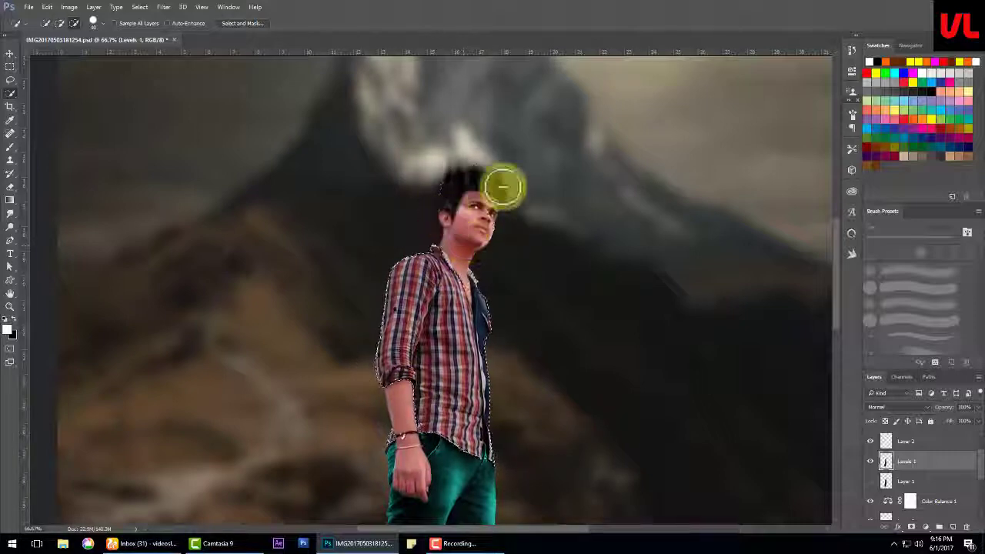
pyautogui.click(10, 79)
pyautogui.hotkey('ctrl', '+')
pyautogui.hotkey('ctrl', '+')
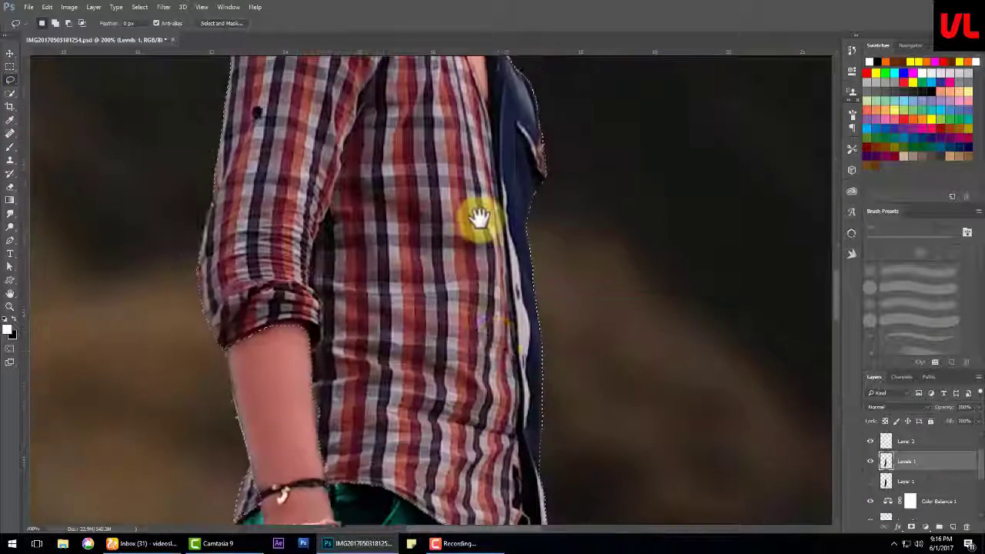
pyautogui.scroll(-2, 400, 270)
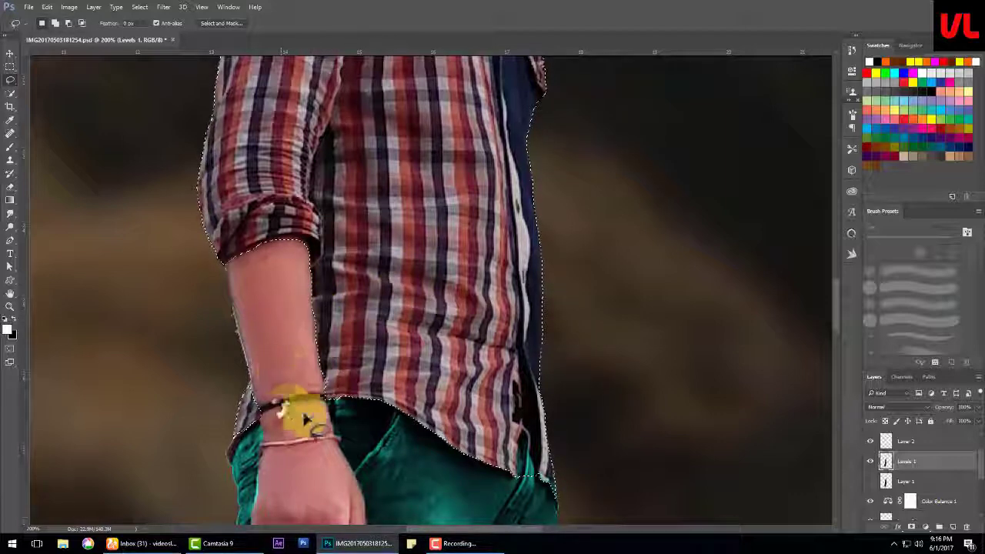
pyautogui.moveTo(268, 246); pyautogui.dragTo(227, 267)
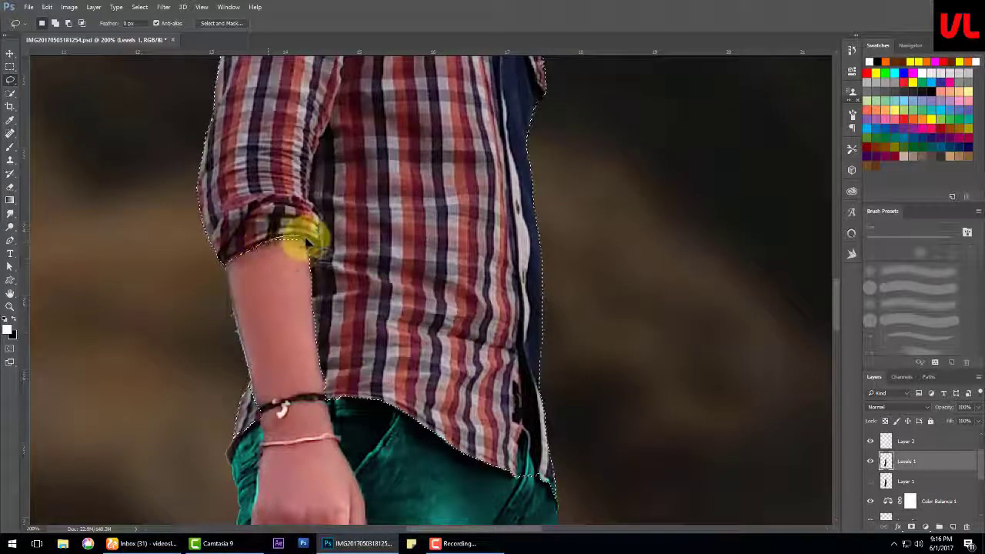
pyautogui.moveTo(513, 461); pyautogui.dragTo(533, 498)
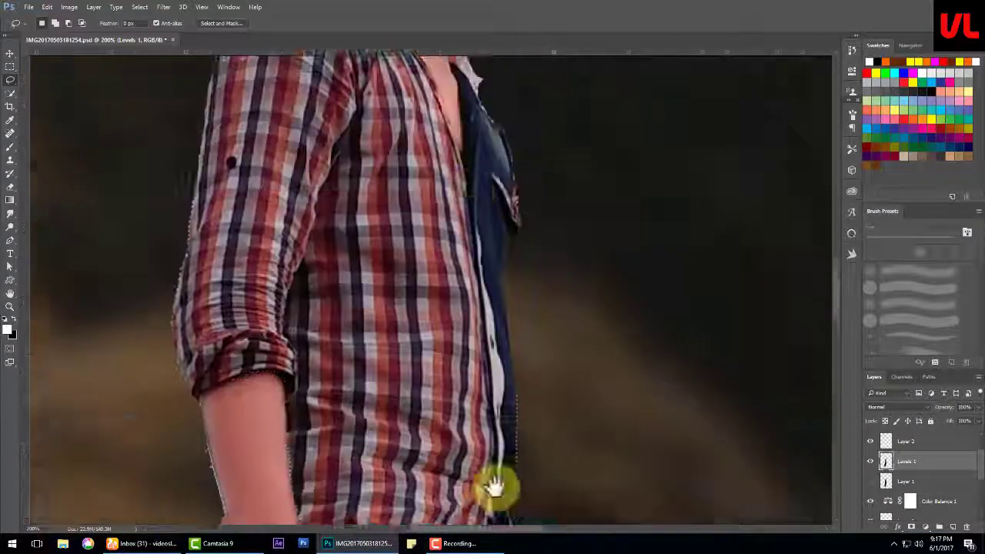
# Step: Refine the shirt selection with the Lasso along the collar down toward the chest
pyautogui.scroll(10, 497, 487)
pyautogui.moveTo(533, 498); pyautogui.dragTo(450, 350)
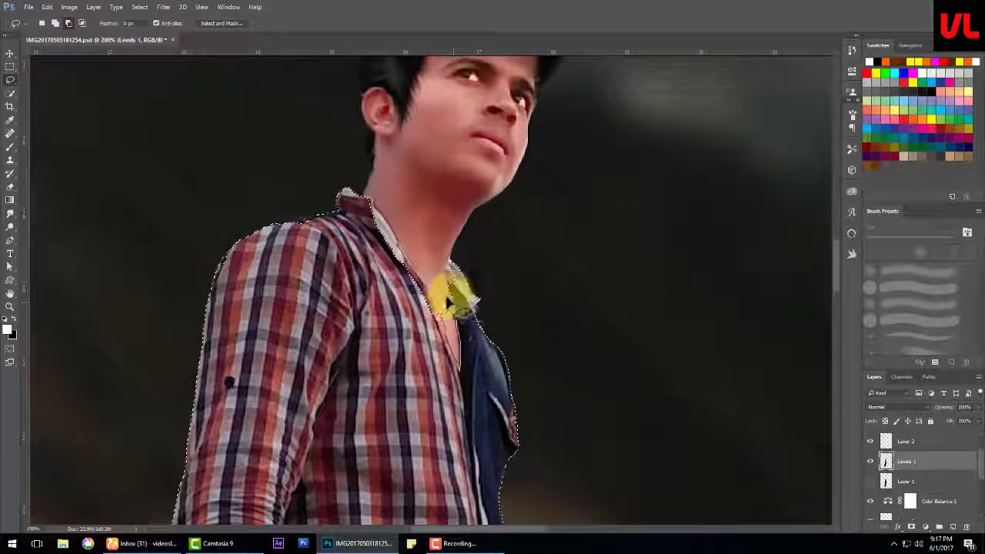
pyautogui.moveTo(449, 302)
pyautogui.mouseDown()
pyautogui.moveTo(378, 253)
pyautogui.moveTo(281, 281)
pyautogui.moveTo(220, 333)
pyautogui.moveTo(373, 274)
pyautogui.moveTo(368, 258)
pyautogui.mouseUp()
pyautogui.scroll(3, 378, 253)
pyautogui.moveTo(401, 297); pyautogui.dragTo(406, 306)
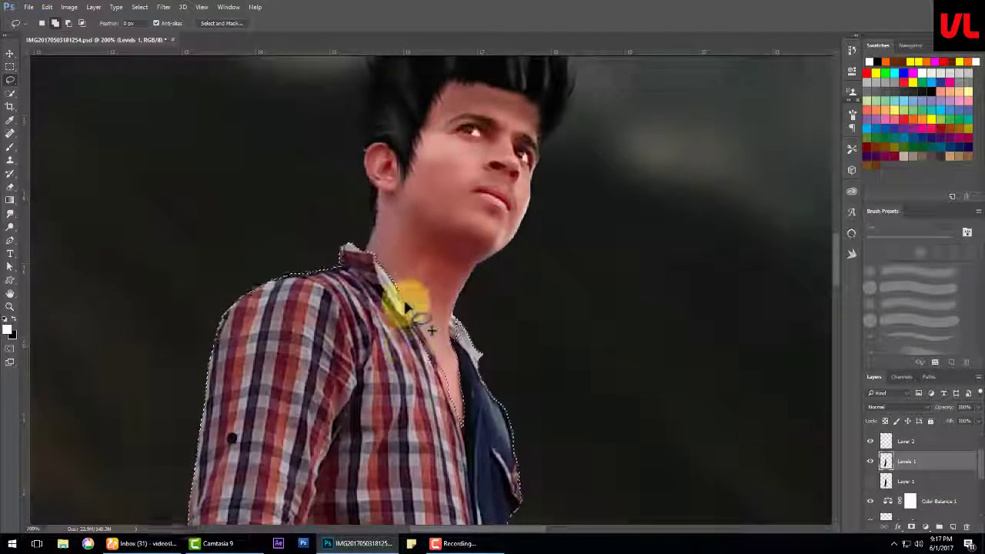
pyautogui.moveTo(431, 348)
pyautogui.mouseDown()
pyautogui.moveTo(486, 395)
pyautogui.moveTo(450, 337)
pyautogui.moveTo(512, 418)
pyautogui.mouseUp()
# Step: Add a Hue/Saturation adjustment shifting the shirt's hue to about +30, from blue to orange
pyautogui.hotkey('ctrl', '0')
pyautogui.click(925, 527)
pyautogui.click(927, 408)
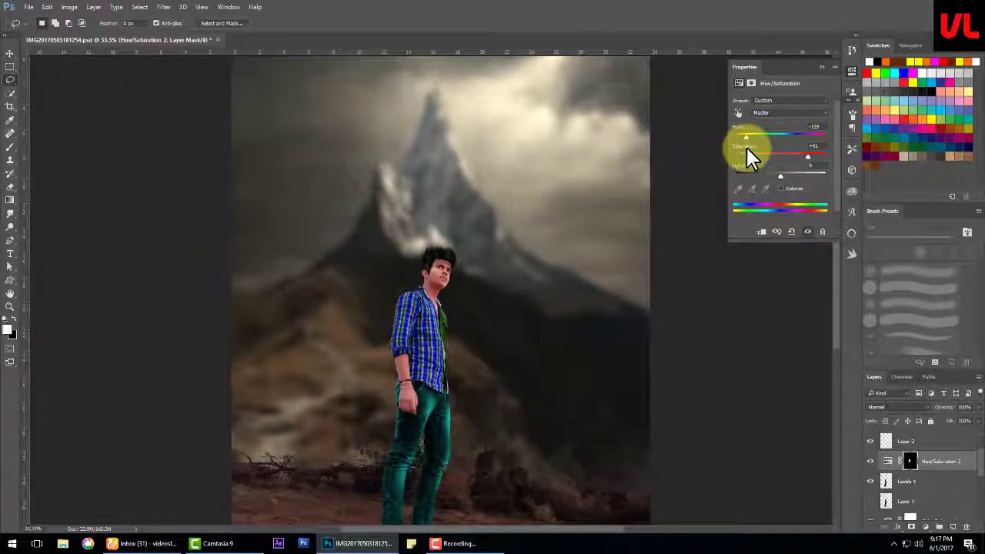
pyautogui.moveTo(746, 148); pyautogui.dragTo(794, 159)
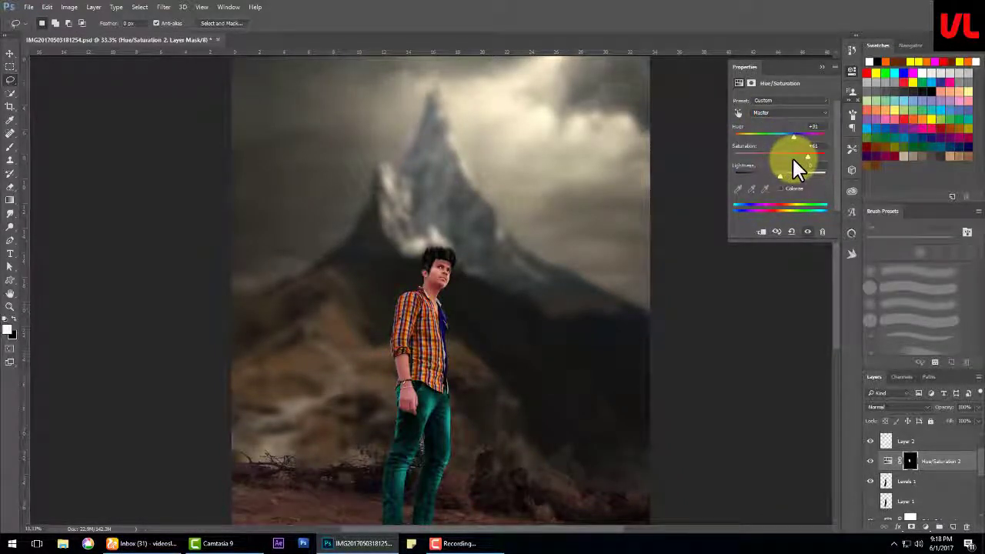
pyautogui.click(910, 461)
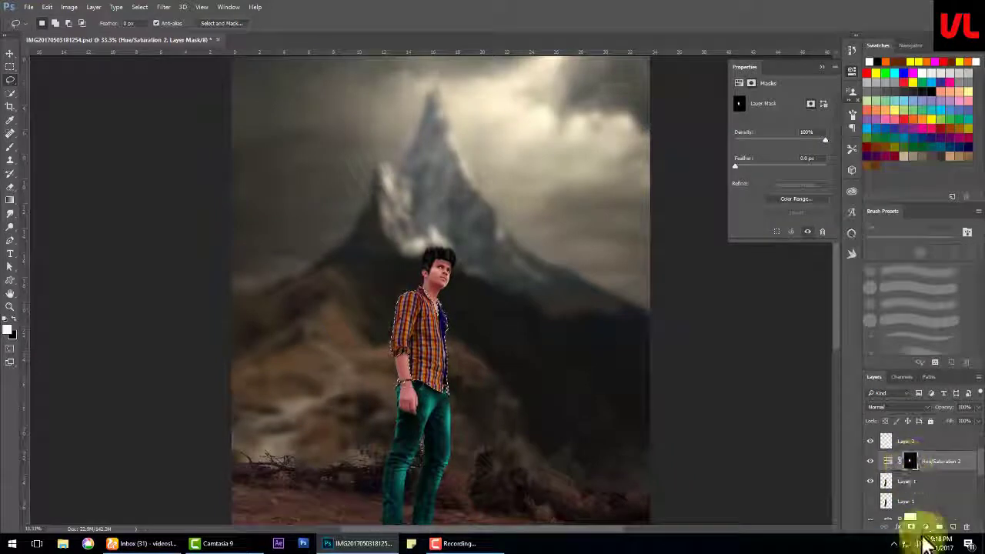
# Step: Add a Levels adjustment masked to the shirt and move Layer 2 lower in the stack
pyautogui.click(925, 527)
pyautogui.click(920, 358)
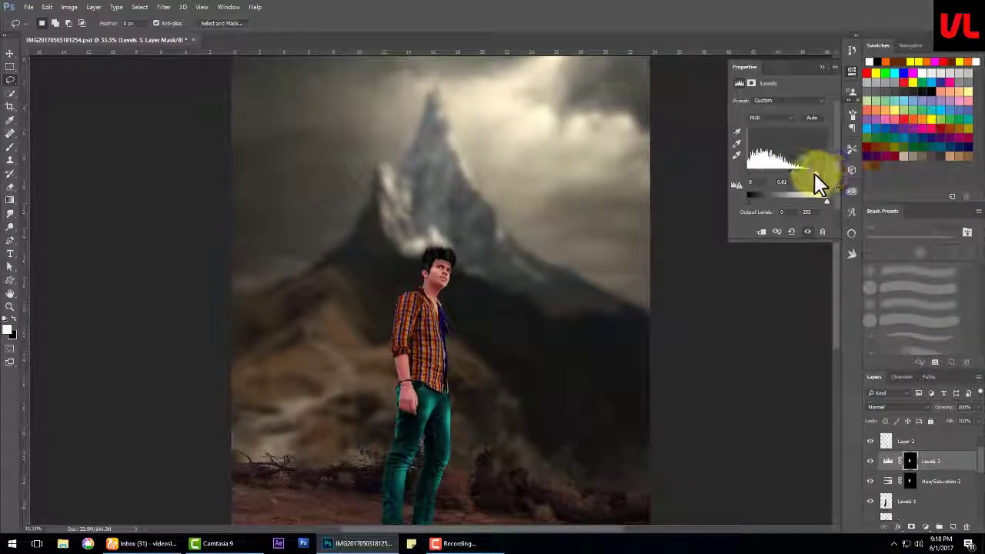
pyautogui.click(820, 68)
pyautogui.hotkey('ctrl', '-')
pyautogui.moveTo(900, 441); pyautogui.dragTo(935, 494)
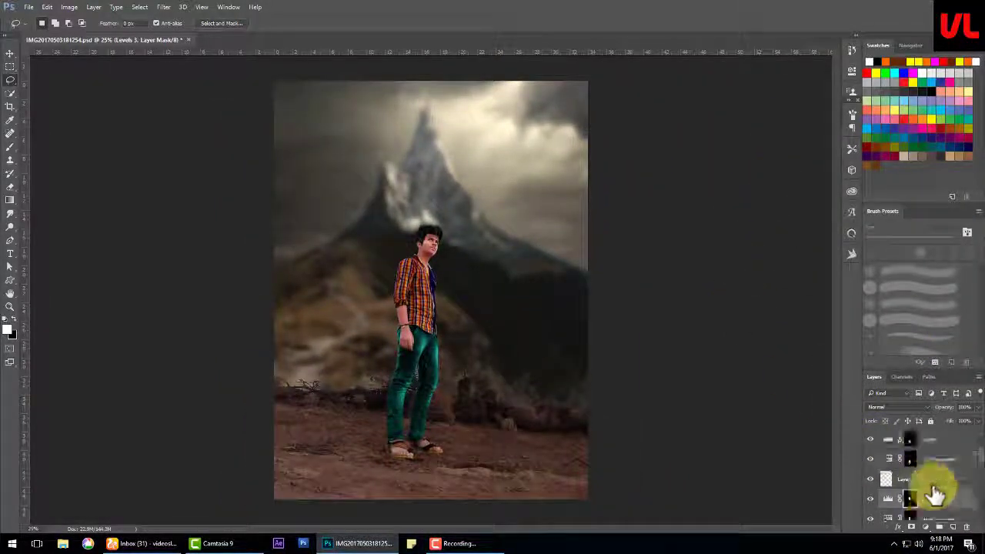
# Step: Stamp visible layers into a merged layer, save, and apply Camera Raw with Clarity +100 and more vibrance
pyautogui.hotkey('ctrl', 'shift', 'alt', 'e')
pyautogui.click(28, 7)
pyautogui.click(46, 90)
pyautogui.click(164, 7)
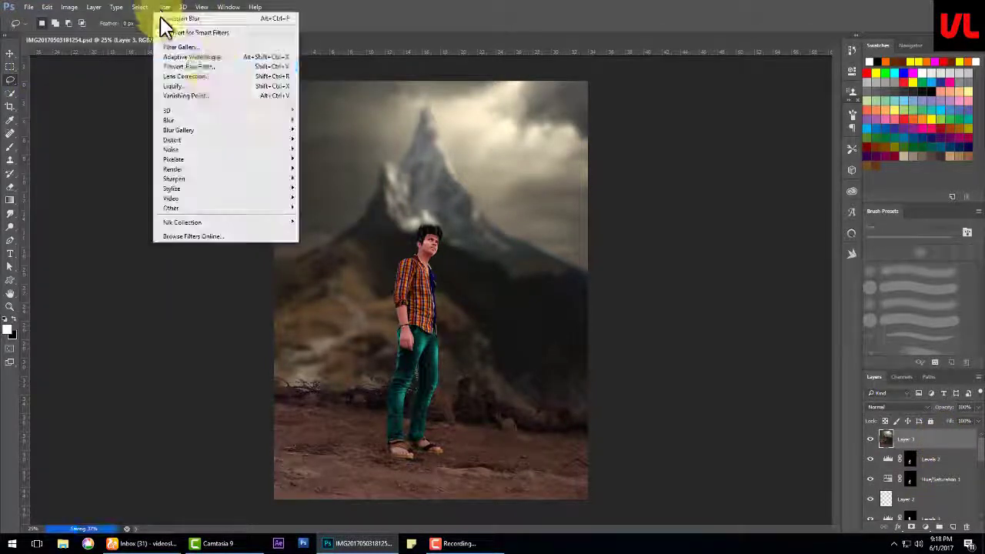
pyautogui.press('Escape')
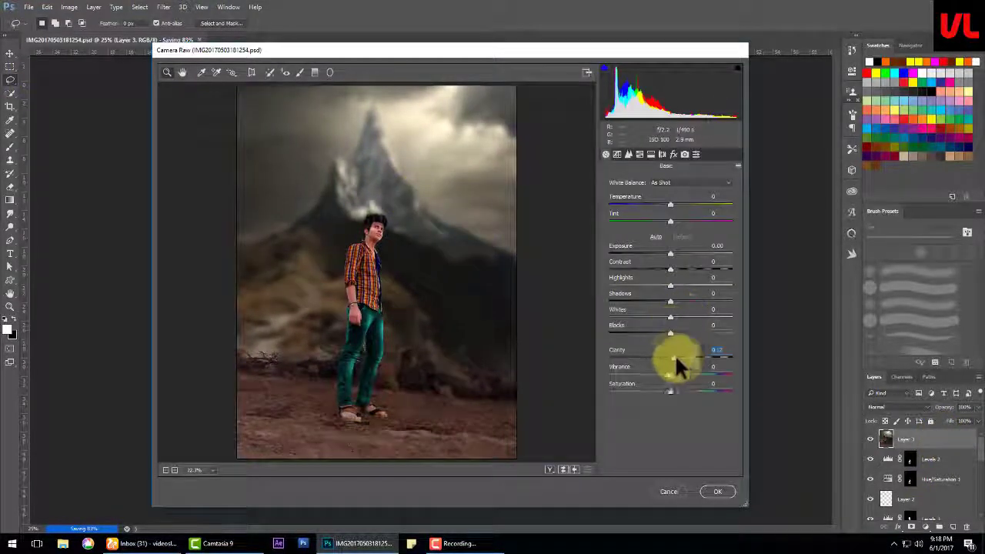
pyautogui.moveTo(674, 358); pyautogui.dragTo(758, 364)
pyautogui.moveTo(668, 375); pyautogui.dragTo(722, 385)
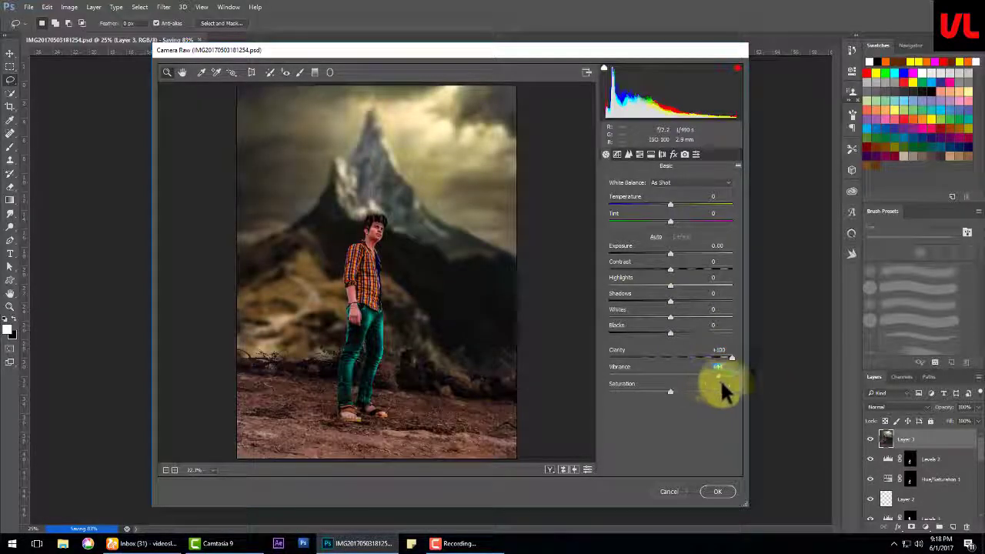
pyautogui.click(717, 491)
# Step: Add a layer mask and paint black over the face and neck to hide the clarity effect
pyautogui.hotkey('ctrl', '1')
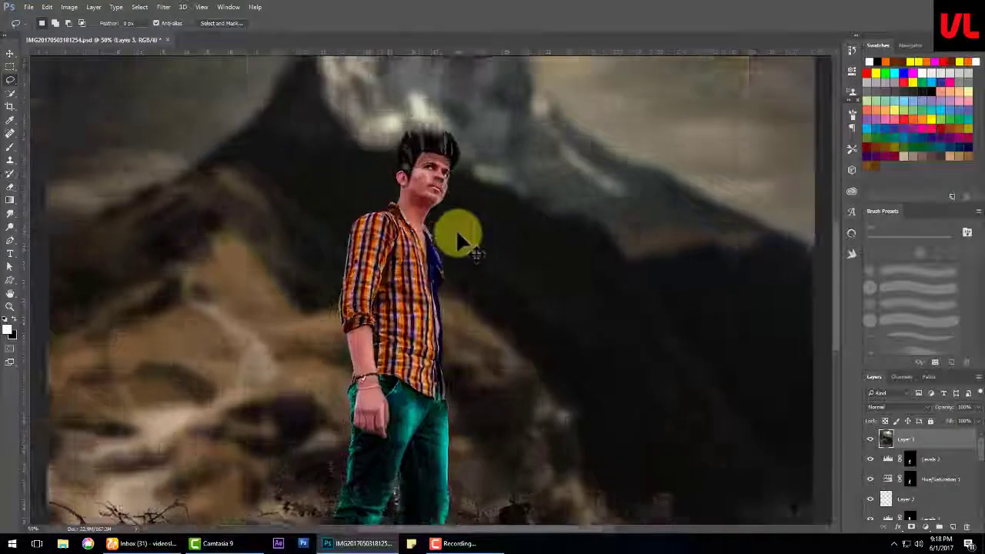
pyautogui.moveTo(454, 231)
pyautogui.mouseDown()
pyautogui.moveTo(456, 195)
pyautogui.moveTo(460, 244)
pyautogui.mouseUp()
pyautogui.click(909, 527)
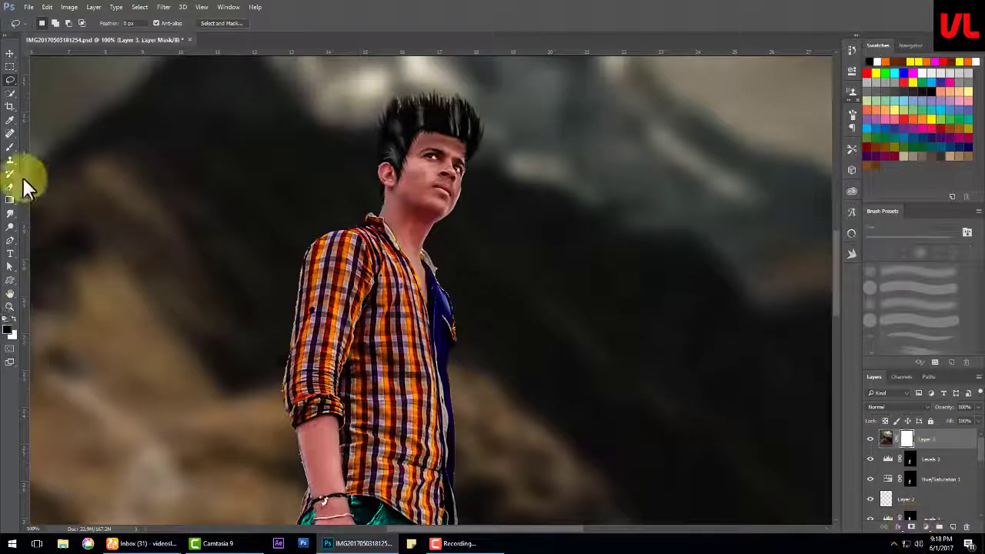
pyautogui.click(10, 146)
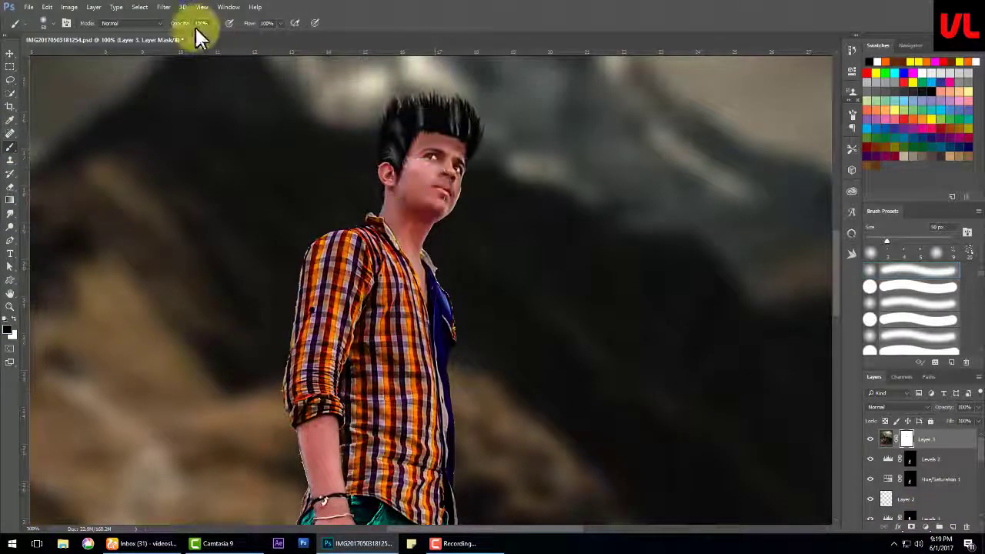
pyautogui.moveTo(452, 173); pyautogui.dragTo(412, 206)
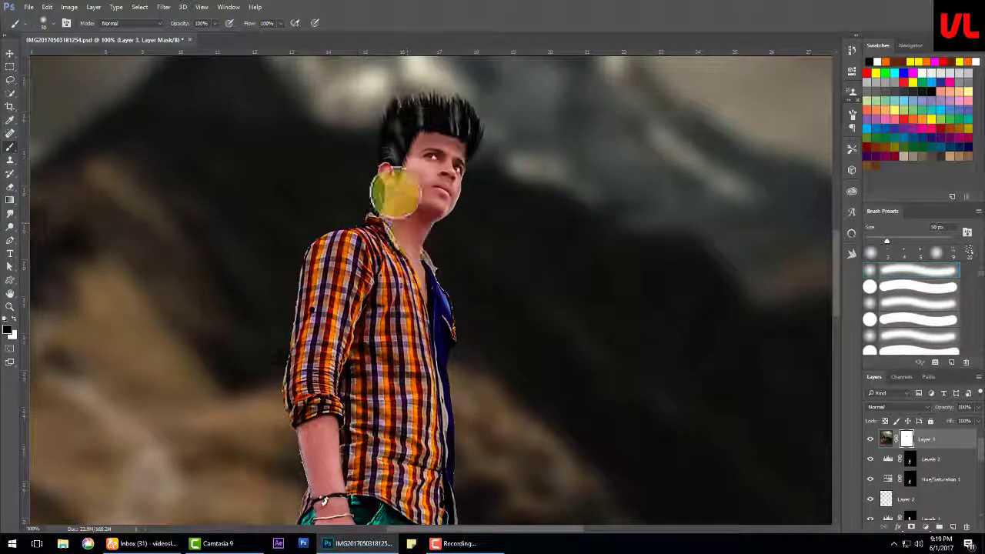
pyautogui.hotkey('ctrl', '-')
pyautogui.hotkey('ctrl', '-')
pyautogui.hotkey('ctrl', '-')
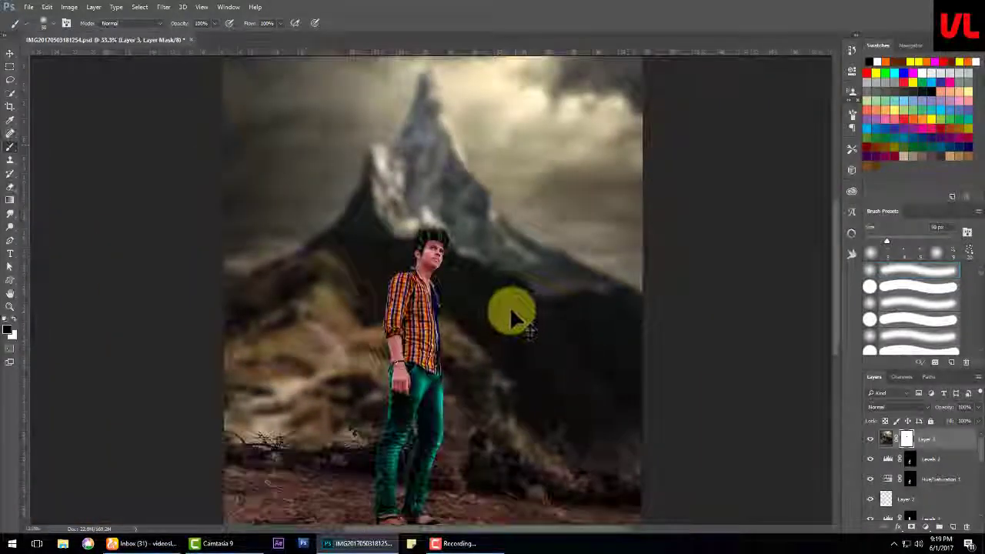
pyautogui.hotkey('ctrl', '-')
# Step: Drop Camera Raw on the wrong layer and stamp all visible layers into new Layer 4
pyautogui.click(162, 8)
pyautogui.click(213, 71)
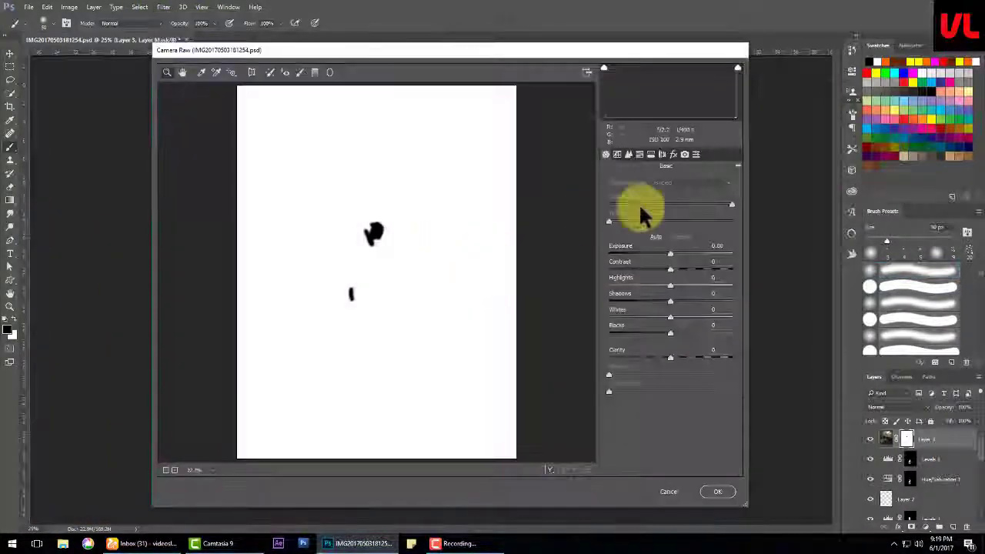
pyautogui.click(668, 490)
pyautogui.hotkey('ctrl', 'shift', 'alt', 'e')
# Step: Grade Layer 4 in Camera Raw: Clarity +12, Vibrance +33, Shadows +29, Whites +50
pyautogui.click(163, 6)
pyautogui.click(213, 71)
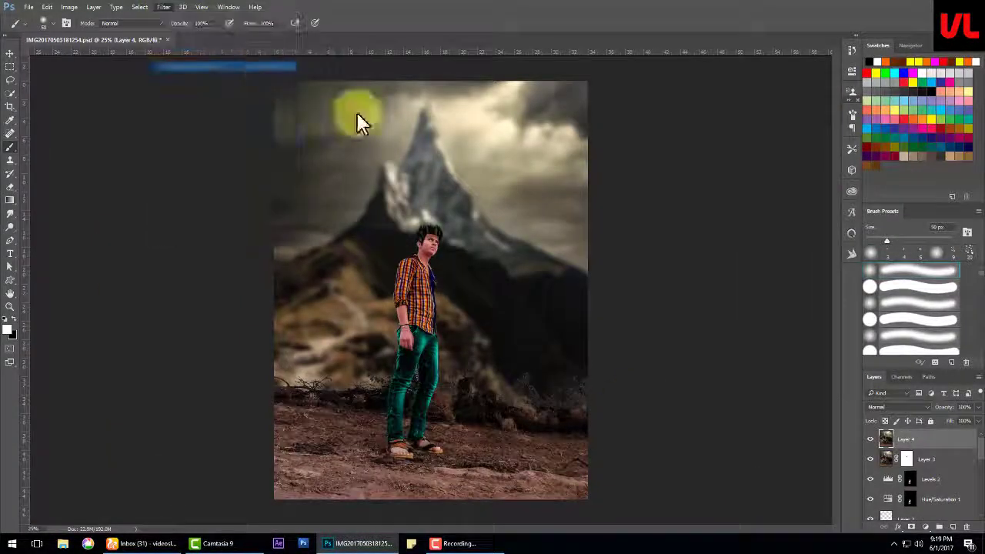
pyautogui.moveTo(680, 353); pyautogui.dragTo(691, 377)
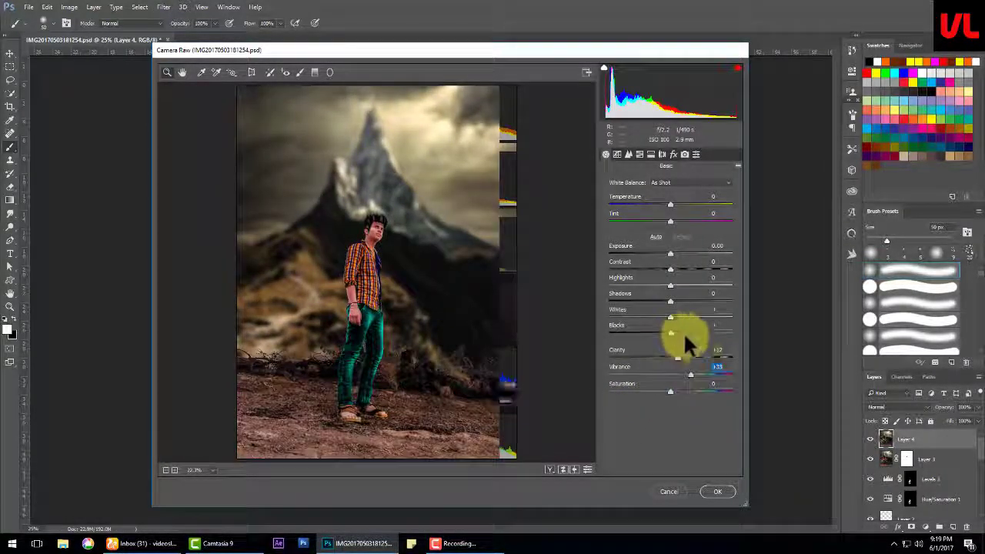
pyautogui.moveTo(670, 332)
pyautogui.mouseDown()
pyautogui.moveTo(659, 347)
pyautogui.moveTo(658, 324)
pyautogui.moveTo(696, 328)
pyautogui.moveTo(686, 302)
pyautogui.moveTo(648, 326)
pyautogui.mouseUp()
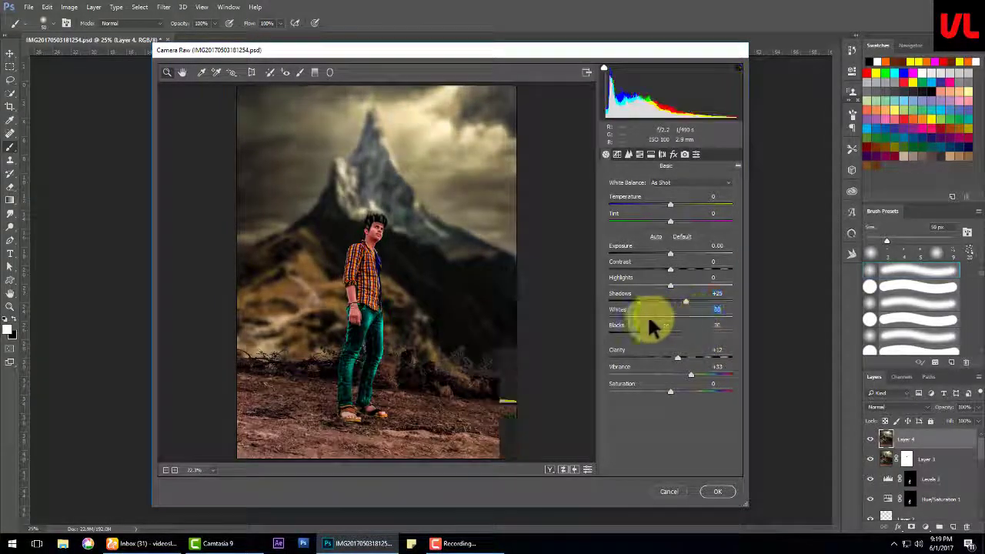
pyautogui.click(715, 492)
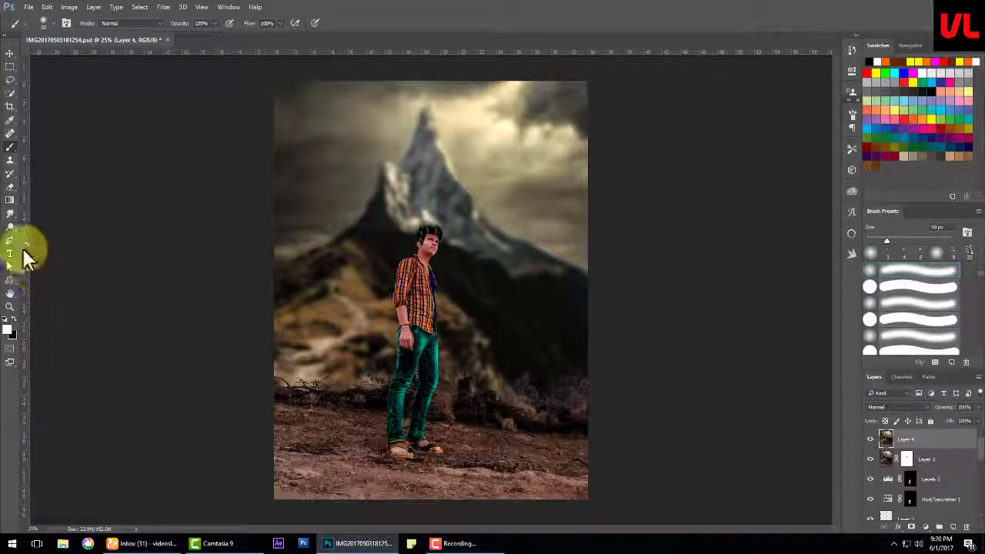
# Step: Soften the ground along the bottom edge with the Blur tool
pyautogui.click(10, 213)
pyautogui.moveTo(304, 496); pyautogui.dragTo(234, 438)
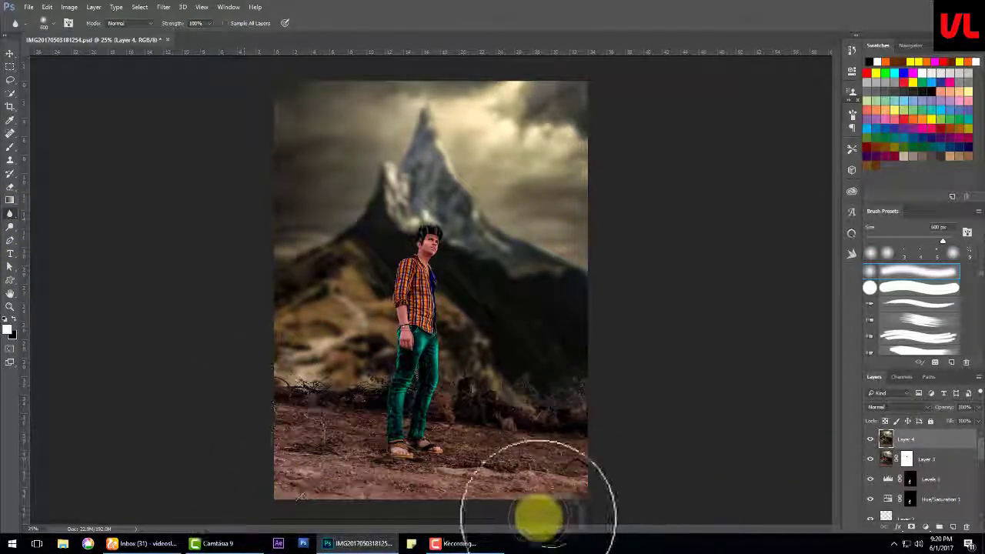
pyautogui.click(10, 146)
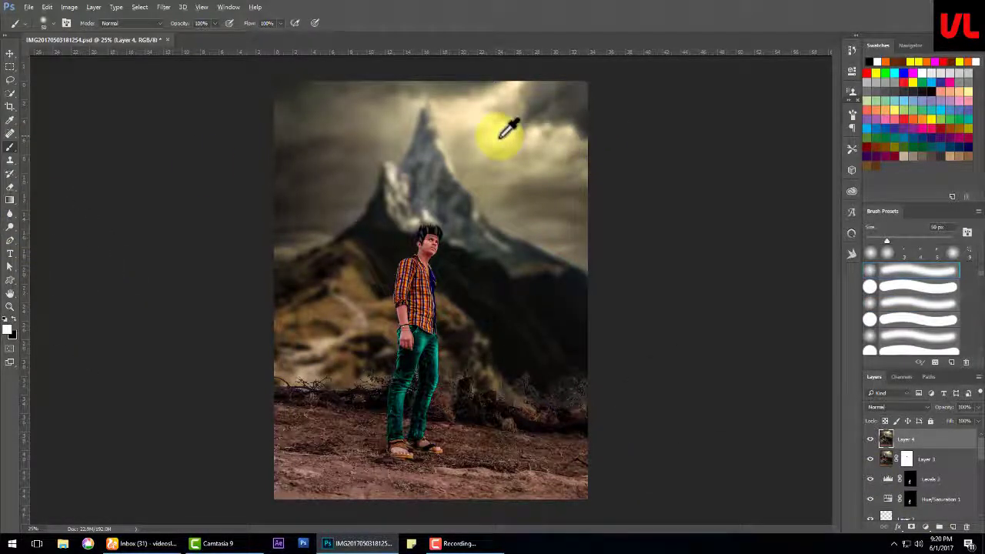
# Step: Set a light warm-yellow foreground colour for the glow gradient
pyautogui.click(9, 331)
pyautogui.click(697, 287)
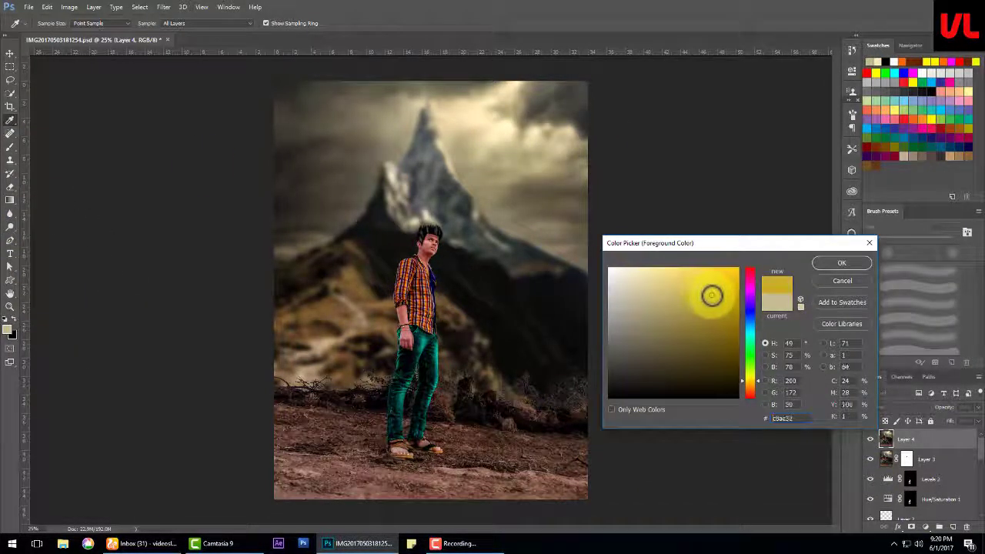
pyautogui.click(841, 263)
pyautogui.click(10, 199)
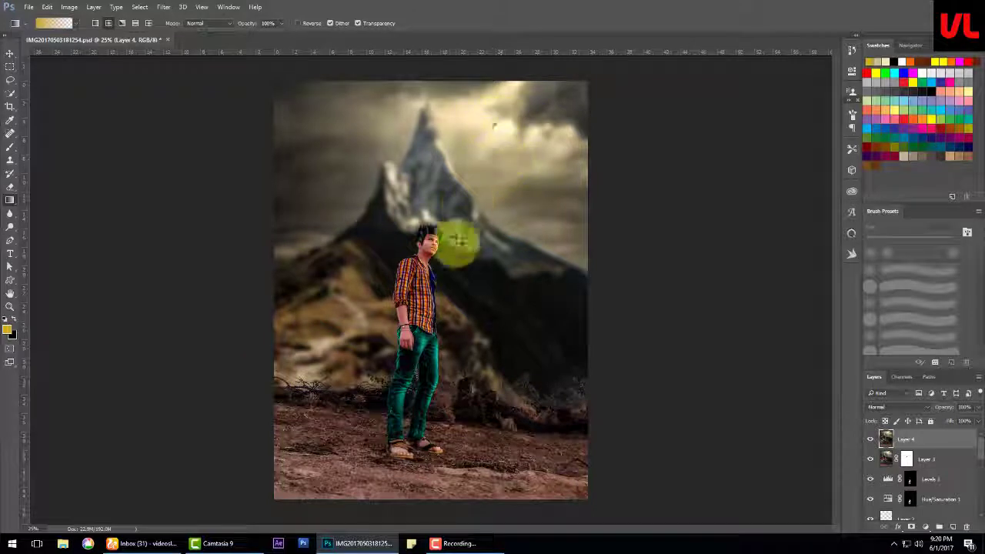
pyautogui.click(9, 331)
pyautogui.click(730, 263)
pyautogui.press('Return')
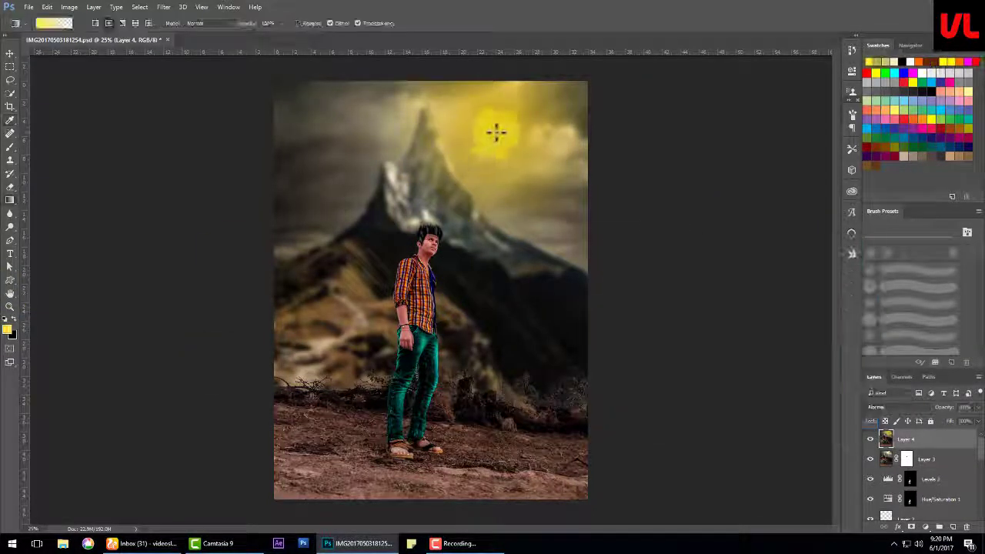
pyautogui.hotkey('ctrl', 't')
pyautogui.hotkey('alt', 'space')
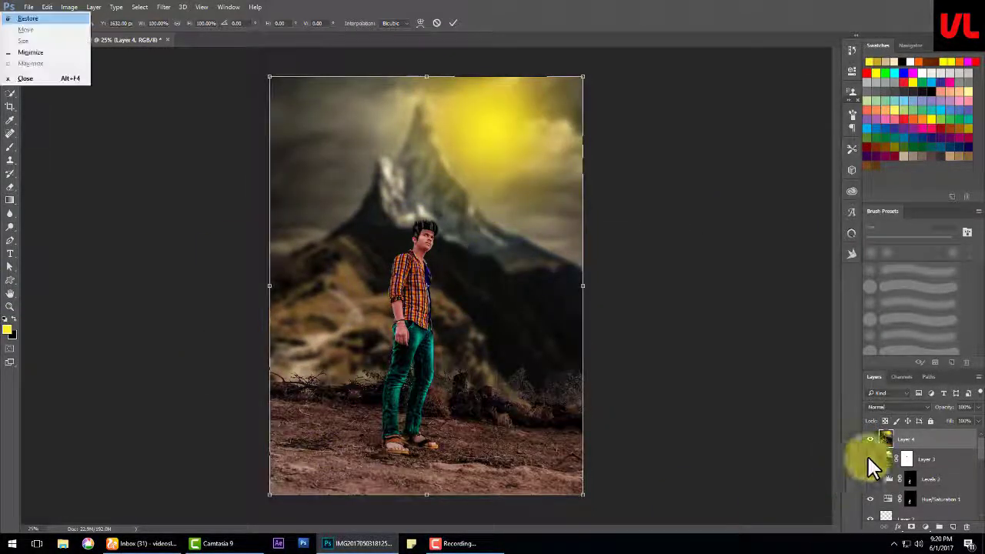
# Step: On a new layer, set a tan-yellow background and draw a yellow glow in the sky
pyautogui.click(417, 208)
pyautogui.click(945, 526)
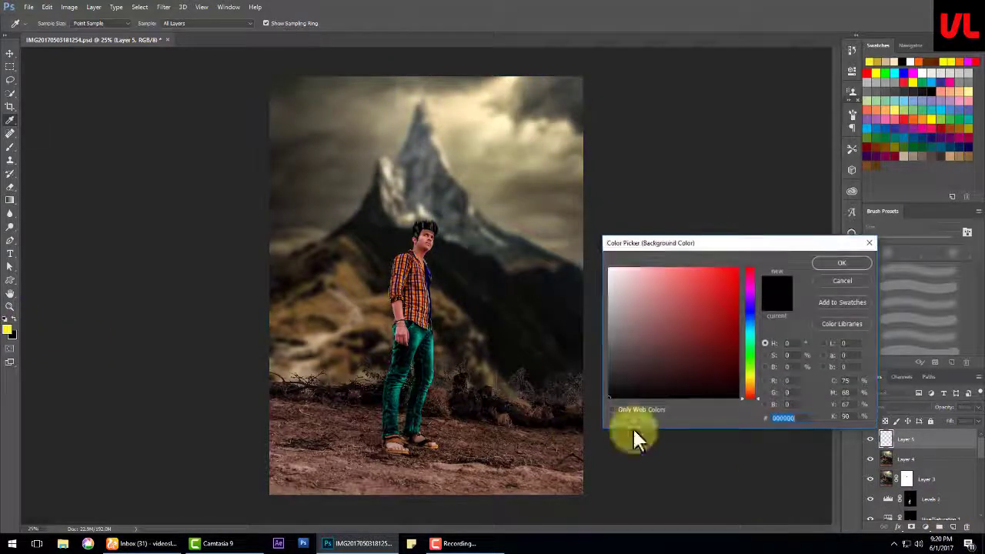
pyautogui.click(748, 385)
pyautogui.click(677, 331)
pyautogui.click(840, 262)
pyautogui.press('b')
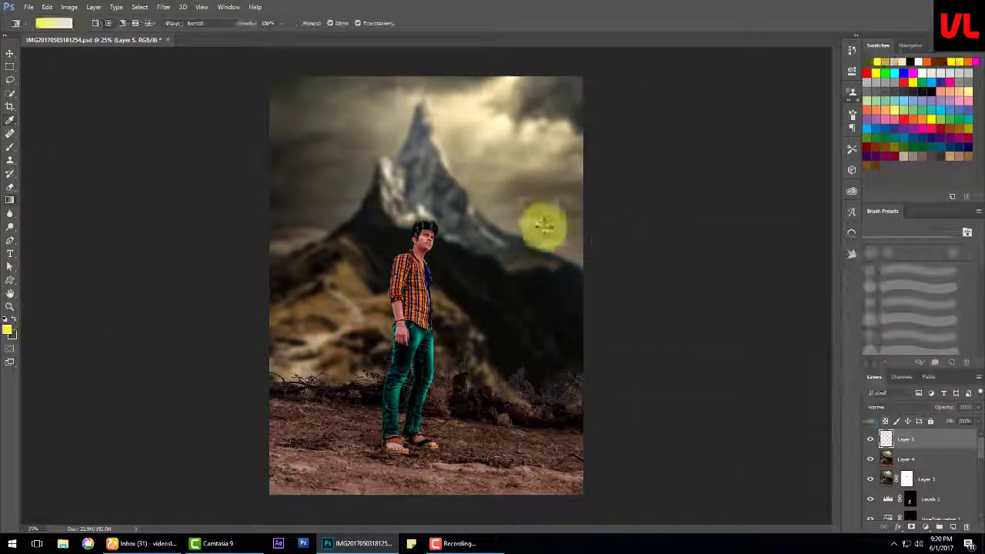
pyautogui.moveTo(510, 132); pyautogui.dragTo(7, 326)
pyautogui.hotkey('ctrl', 'z')
pyautogui.click(13, 320)
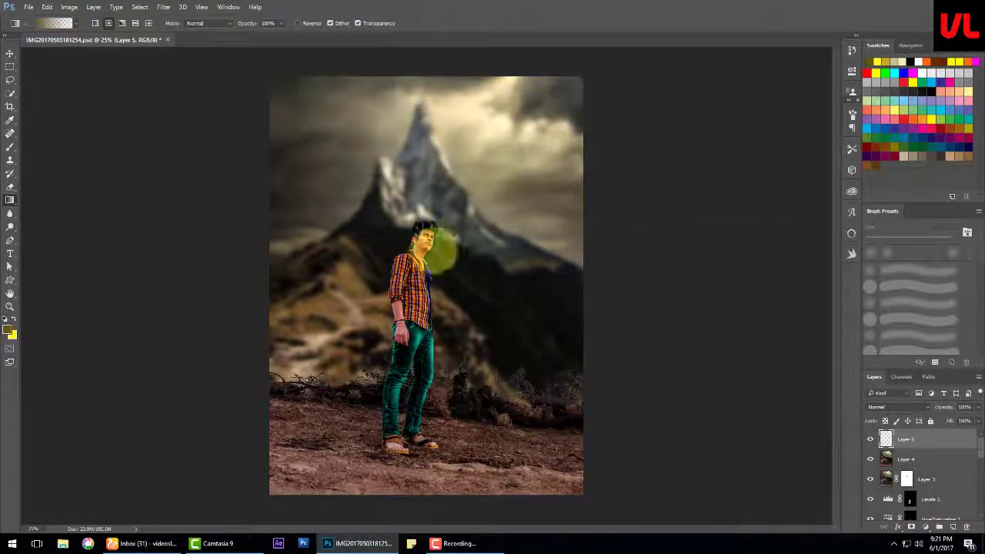
pyautogui.hotkey('ctrl', 'z')
pyautogui.click(13, 319)
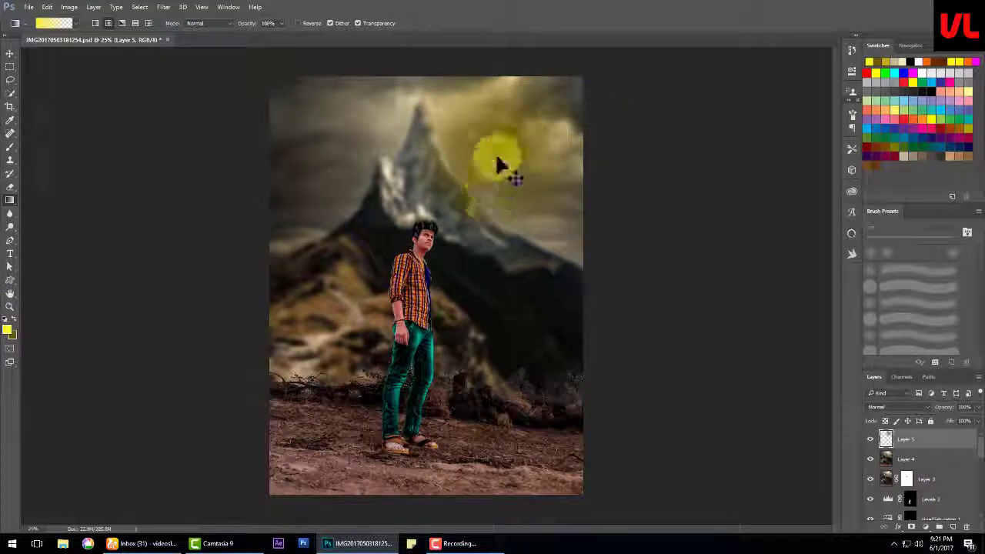
# Step: Enlarge the glow over the upper sky, set it to Soft Light, dim it, and duplicate
pyautogui.hotkey('ctrl', 't')
pyautogui.moveTo(582, 249); pyautogui.dragTo(687, 368)
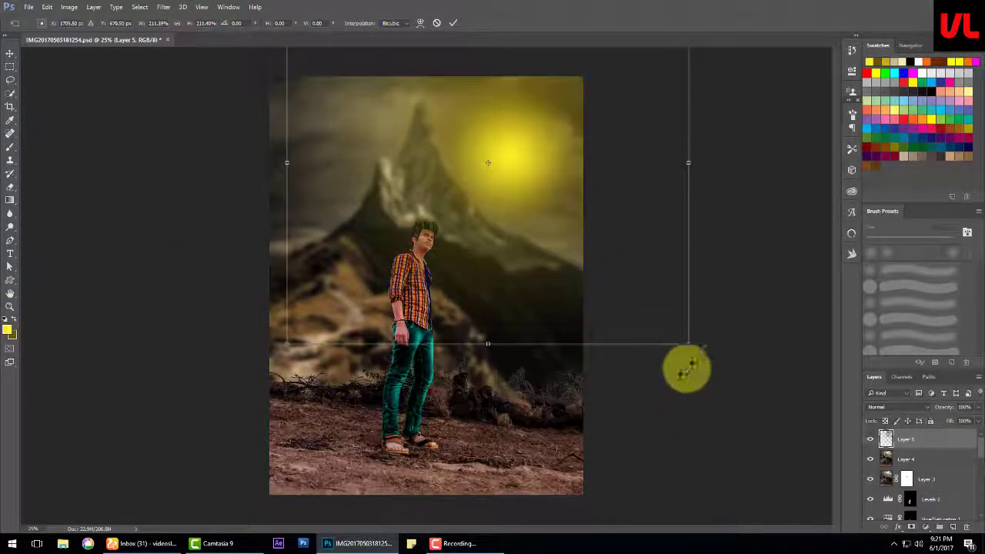
pyautogui.press('Return')
pyautogui.click(896, 407)
pyautogui.click(885, 303)
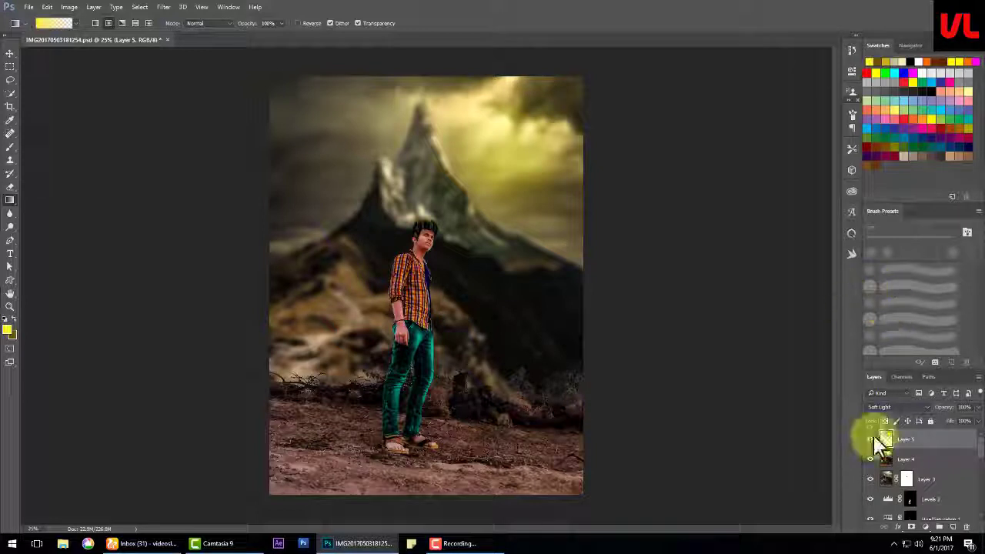
pyautogui.moveTo(877, 439)
pyautogui.mouseDown()
pyautogui.moveTo(877, 422)
pyautogui.moveTo(898, 432)
pyautogui.mouseUp()
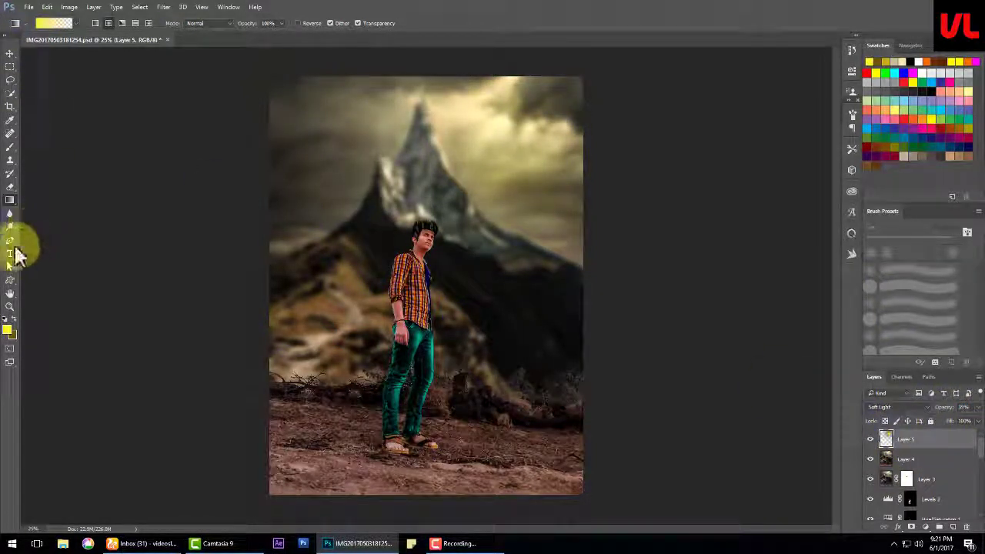
pyautogui.hotkey('ctrl', 'j')
# Step: Choose the flying-birds brush and stamp a flock in the sky right of the peak
pyautogui.click(10, 146)
pyautogui.rightClick(461, 178)
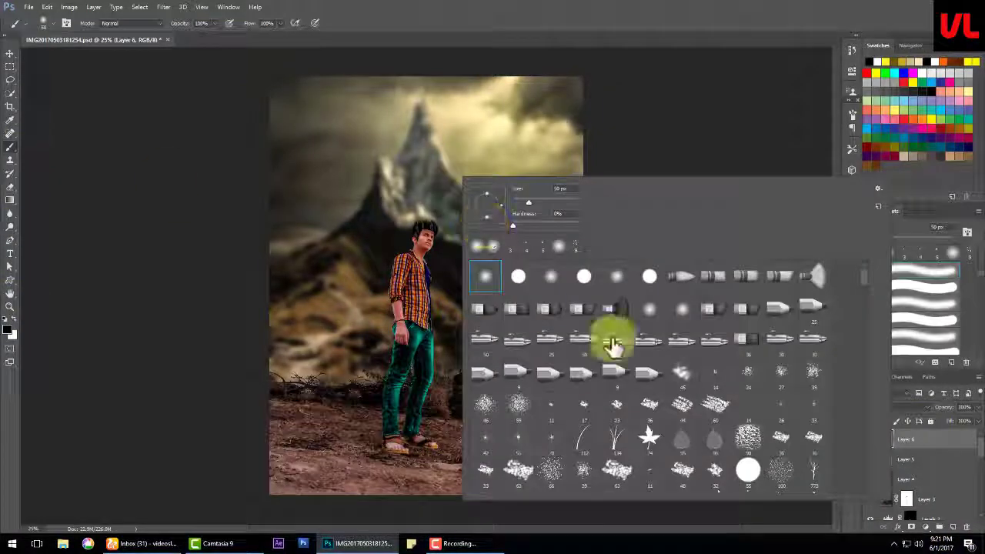
pyautogui.moveTo(861, 286)
pyautogui.mouseDown()
pyautogui.moveTo(870, 481)
pyautogui.moveTo(765, 377)
pyautogui.mouseUp()
pyautogui.scroll(3, 770, 384)
pyautogui.scroll(-3, 770, 385)
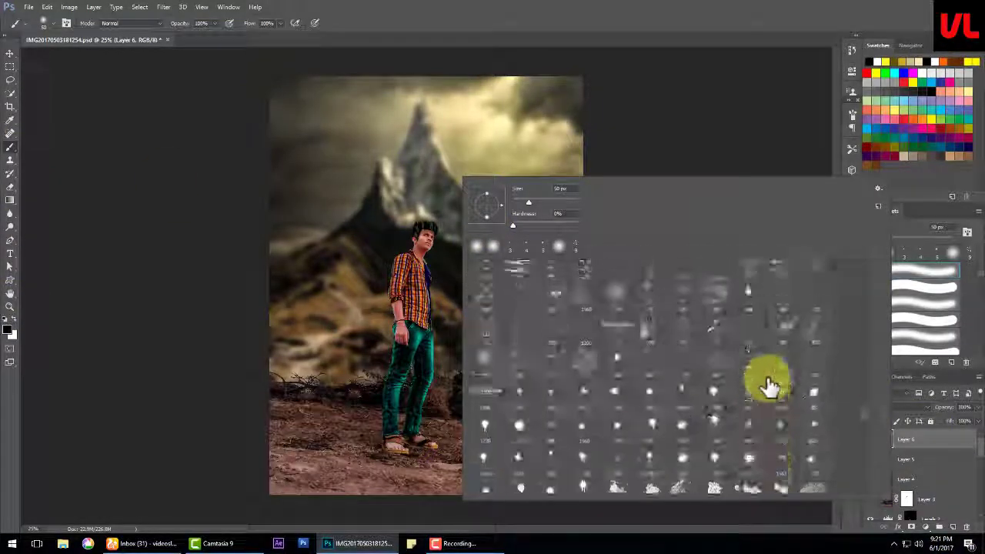
pyautogui.scroll(-3, 769, 384)
pyautogui.scroll(-3, 769, 384)
pyautogui.scroll(-3, 769, 385)
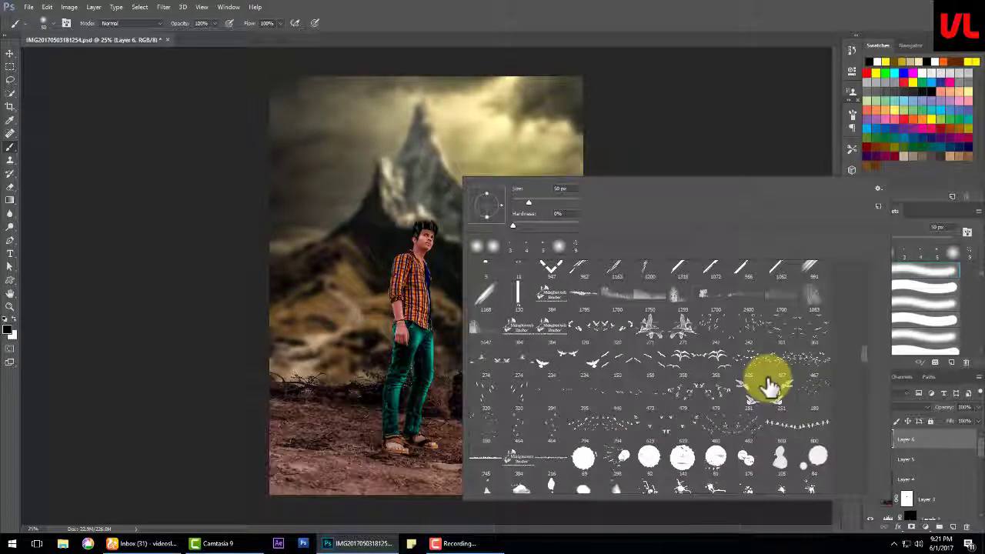
pyautogui.doubleClick(550, 268)
pyautogui.click(329, 117)
pyautogui.hotkey('ctrl', 'z')
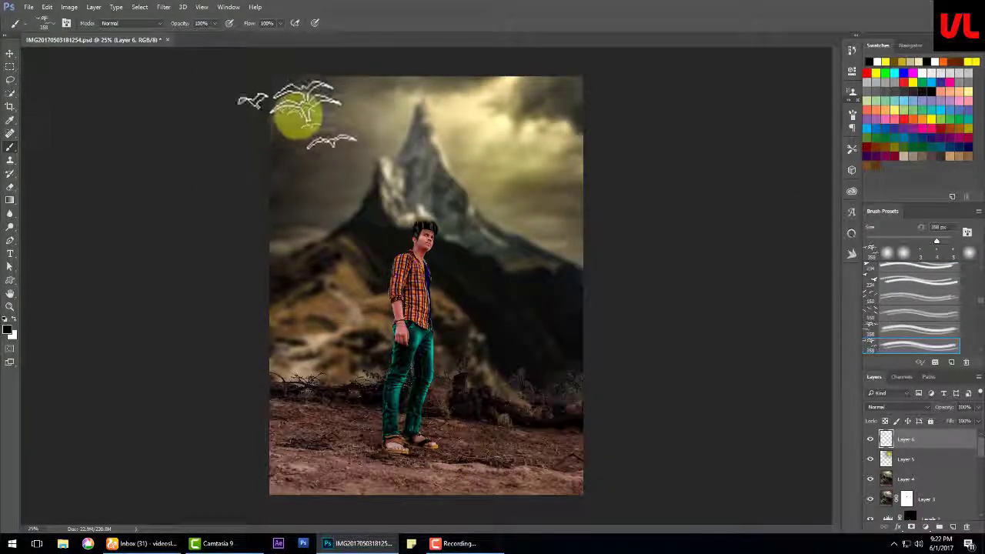
pyautogui.click(481, 147)
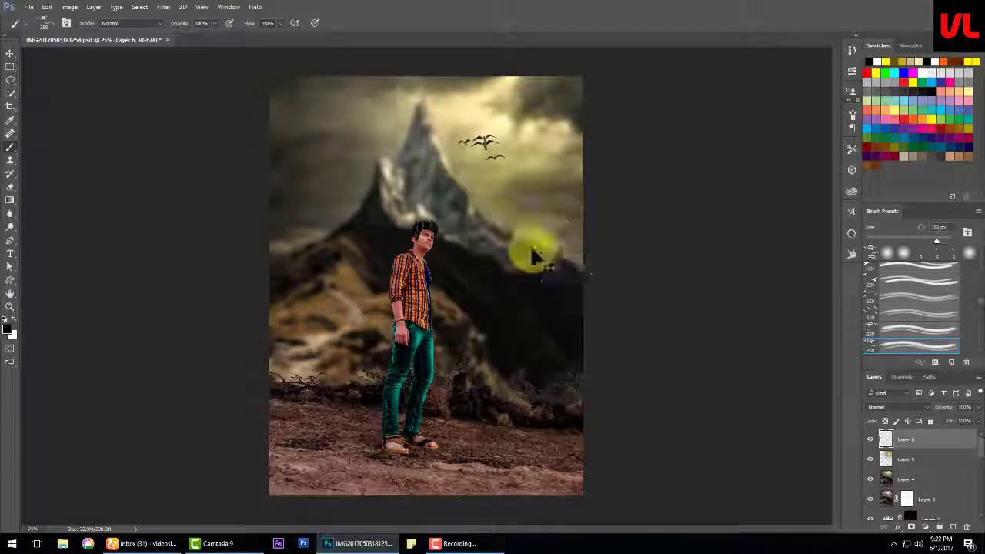
# Step: Lighten the birds with Hue/Saturation and give them an orange-yellow Inner Glow
pyautogui.hotkey('ctrl', 'u')
pyautogui.moveTo(754, 351)
pyautogui.mouseDown()
pyautogui.moveTo(812, 369)
pyautogui.moveTo(792, 355)
pyautogui.moveTo(781, 366)
pyautogui.mouseUp()
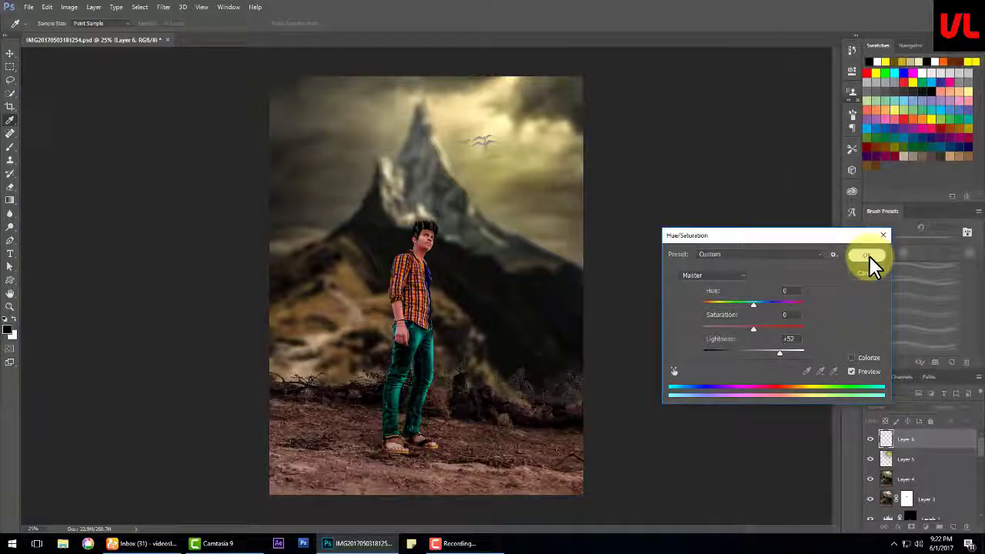
pyautogui.click(866, 256)
pyautogui.doubleClick(884, 439)
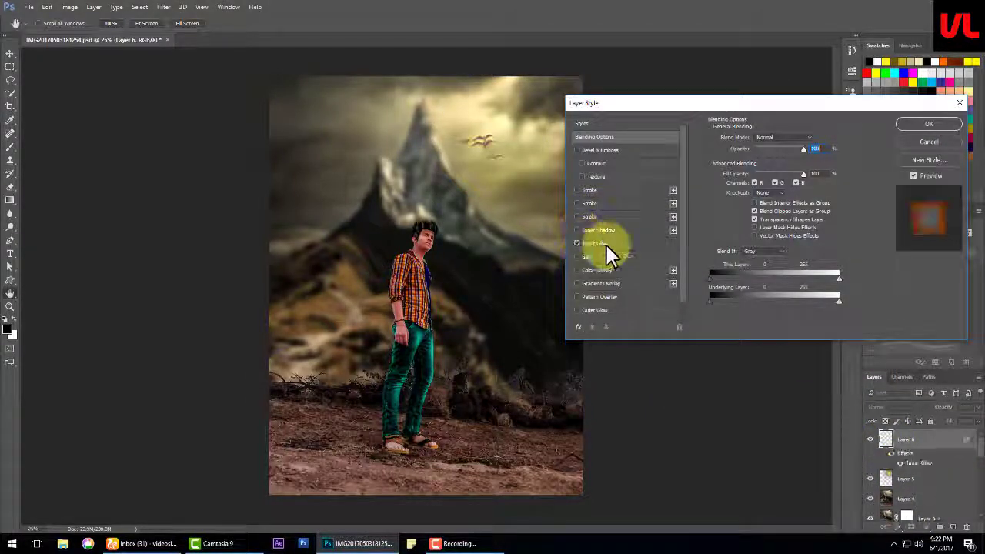
pyautogui.click(606, 244)
pyautogui.click(735, 173)
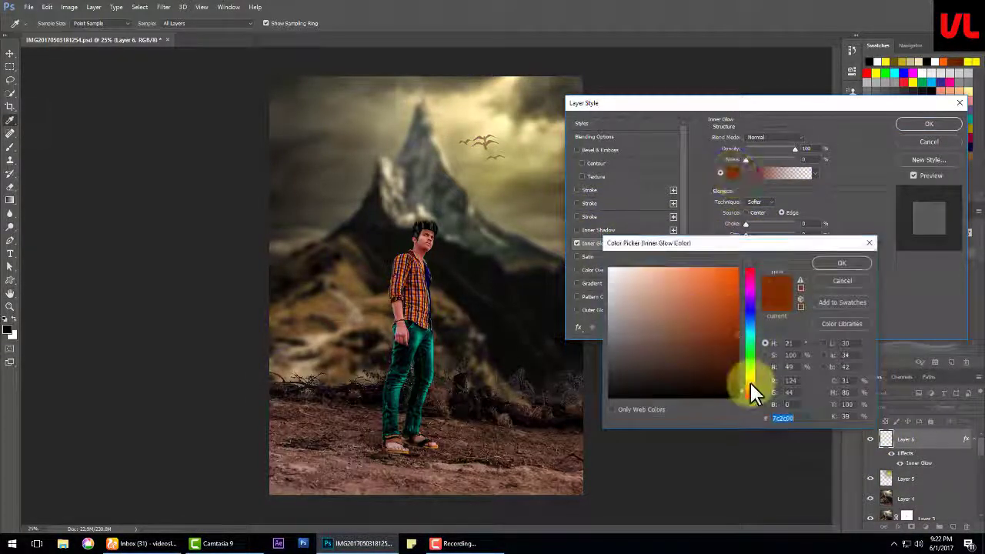
pyautogui.click(750, 383)
pyautogui.click(702, 282)
pyautogui.click(840, 262)
pyautogui.click(929, 124)
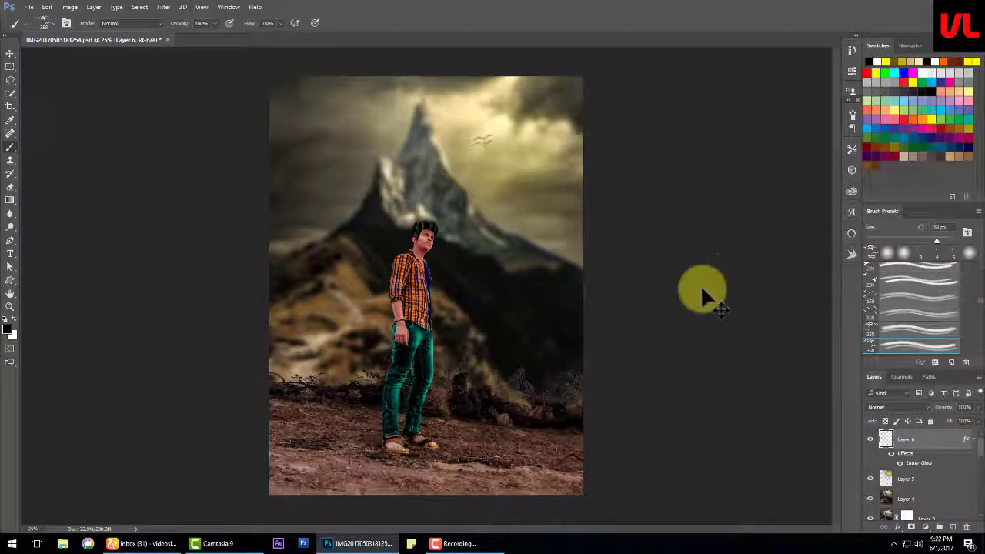
# Step: Darken the birds slightly with Hue/Saturation and scale the flock down
pyautogui.hotkey('ctrl', 'u')
pyautogui.moveTo(753, 351); pyautogui.dragTo(703, 354)
pyautogui.click(867, 254)
pyautogui.hotkey('ctrl', 't')
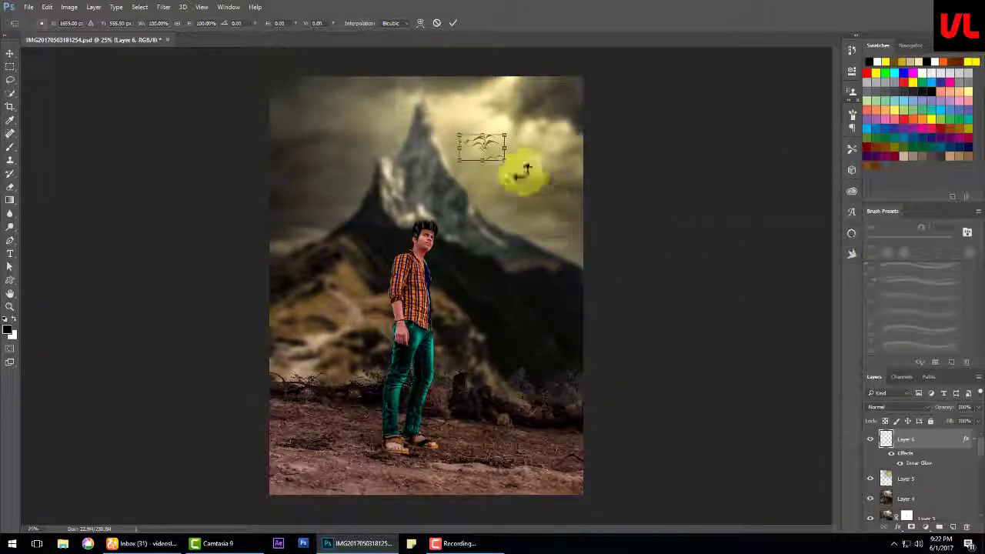
pyautogui.moveTo(504, 161)
pyautogui.mouseDown()
pyautogui.moveTo(516, 148)
pyautogui.moveTo(510, 135)
pyautogui.mouseUp()
pyautogui.press('Return')
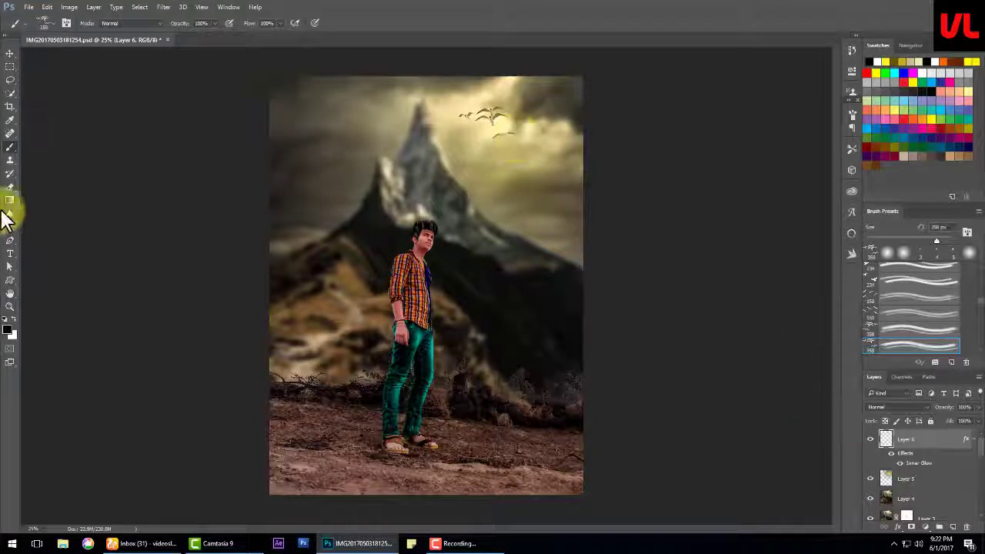
pyautogui.click(10, 213)
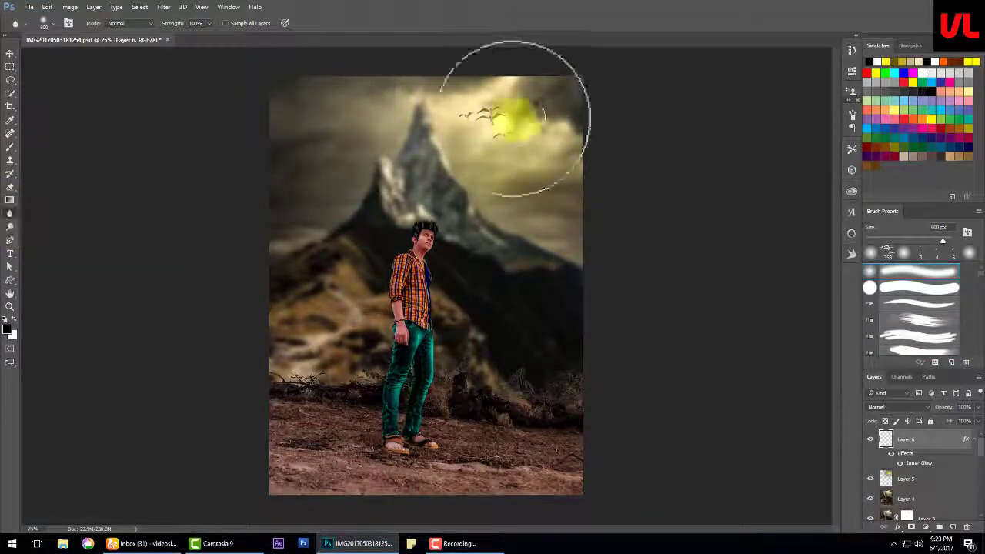
# Step: Browse Desktop's New folder, New folder (2) and New folder (3) in Place Linked, then cancel
pyautogui.click(28, 7)
pyautogui.click(47, 222)
pyautogui.scroll(-10, 308, 202)
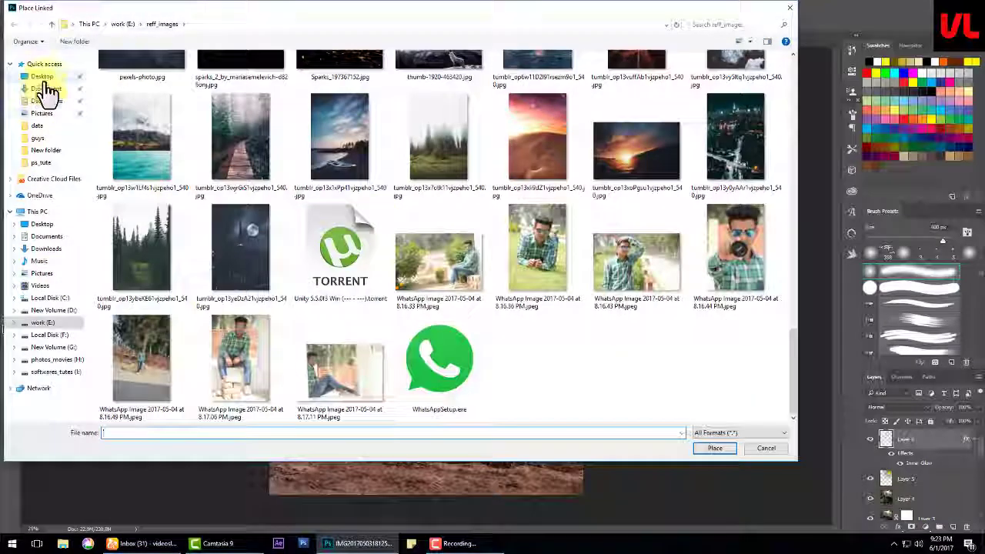
pyautogui.click(41, 77)
pyautogui.doubleClick(184, 84)
pyautogui.click(13, 24)
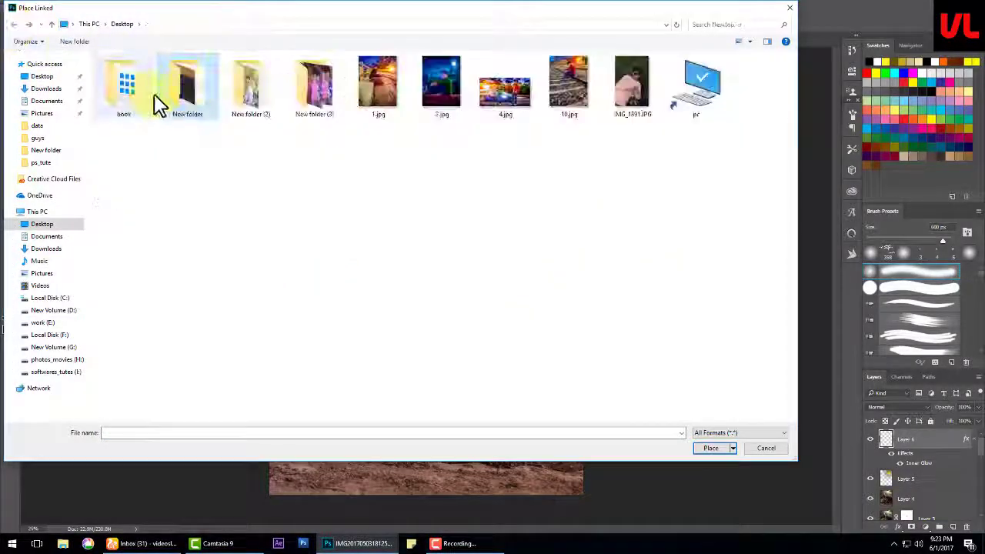
pyautogui.doubleClick(173, 90)
pyautogui.scroll(-5, 292, 178)
pyautogui.scroll(5, 293, 178)
pyautogui.scroll(-5, 208, 132)
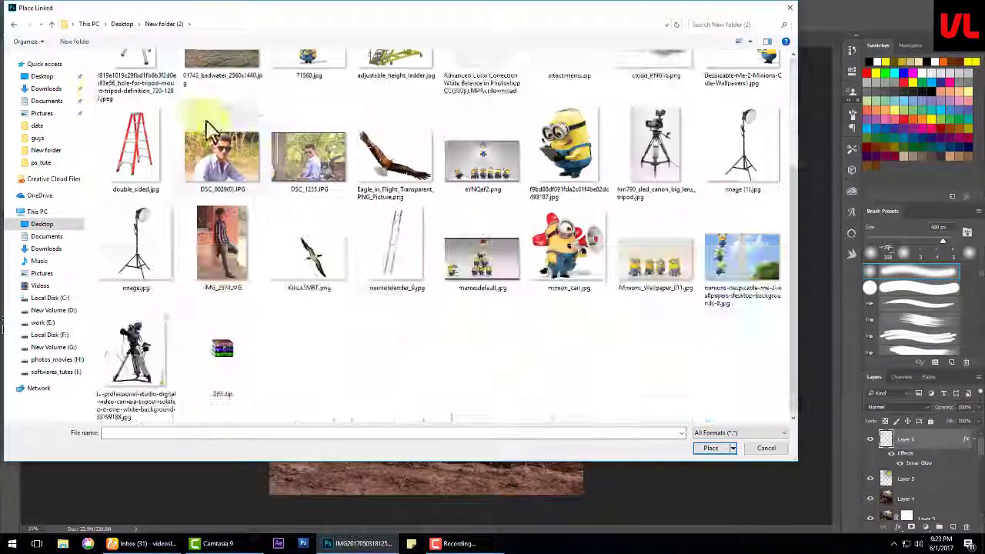
pyautogui.click(122, 23)
pyautogui.doubleClick(246, 84)
pyautogui.click(767, 449)
# Step: Search Google Images for 'light rays' in a new browser tab
pyautogui.click(112, 543)
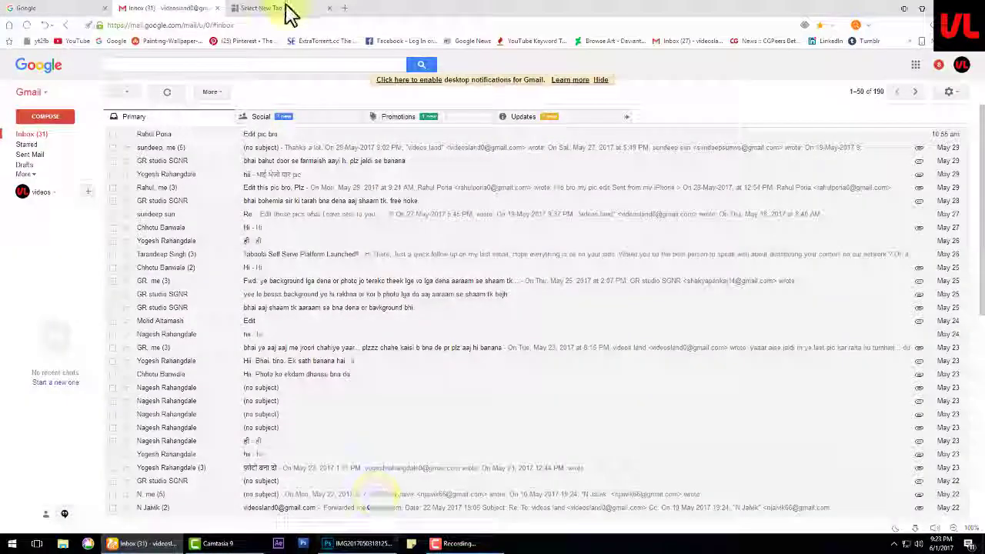
pyautogui.click(286, 11)
pyautogui.click(462, 225)
pyautogui.write('light rays')
pyautogui.press('Return')
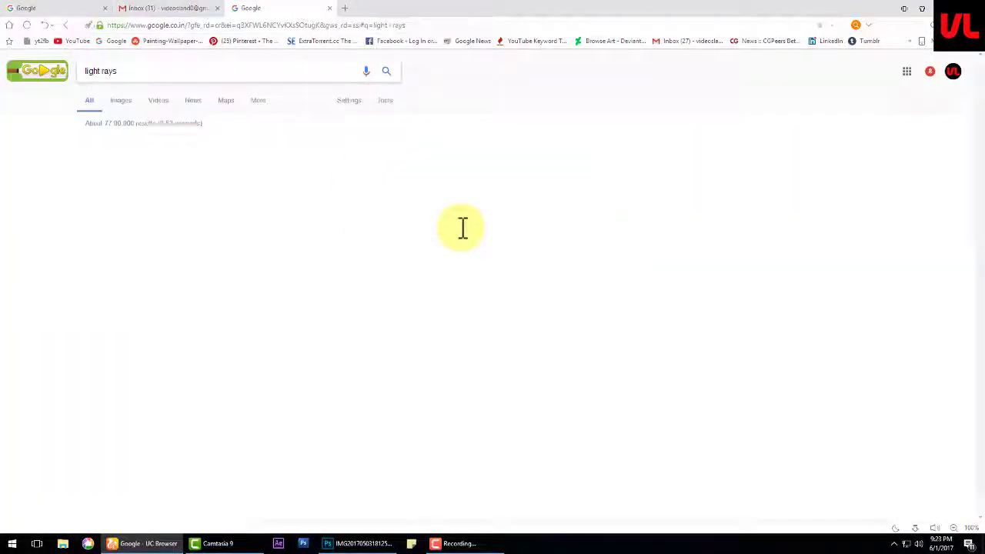
pyautogui.click(121, 100)
pyautogui.scroll(-4, 454, 378)
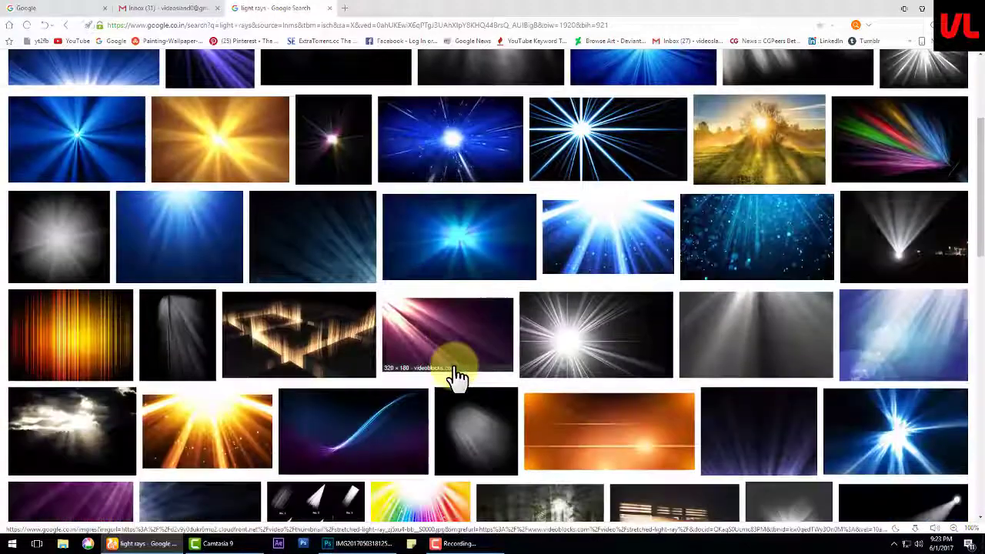
pyautogui.scroll(-3, 497, 303)
# Step: Copy a full-size grey light-ray image and paste it into Photoshop as Layer 7
pyautogui.click(492, 303)
pyautogui.click(702, 281)
pyautogui.rightClick(176, 152)
pyautogui.press('v')
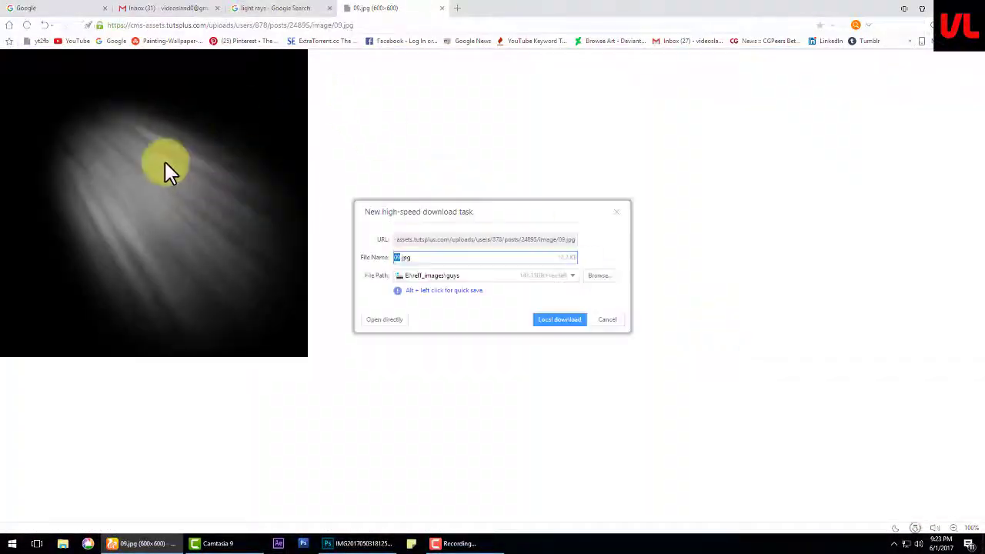
pyautogui.press('Escape')
pyautogui.rightClick(166, 163)
pyautogui.press('Escape')
pyautogui.click(327, 543)
pyautogui.hotkey('ctrl', 'v')
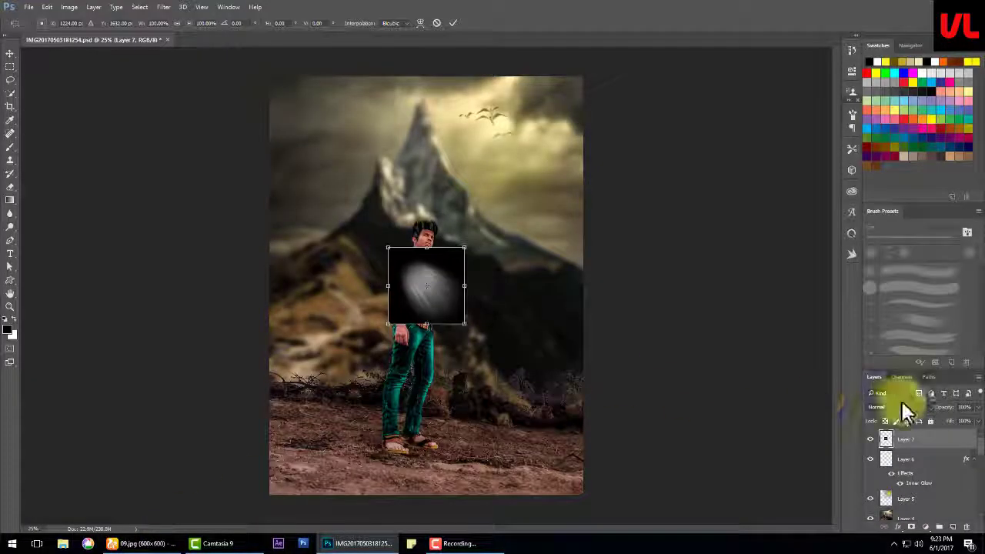
# Step: Set the light-ray layer to Screen and scale, rotate and position it over the mountain
pyautogui.click(900, 407)
pyautogui.click(893, 275)
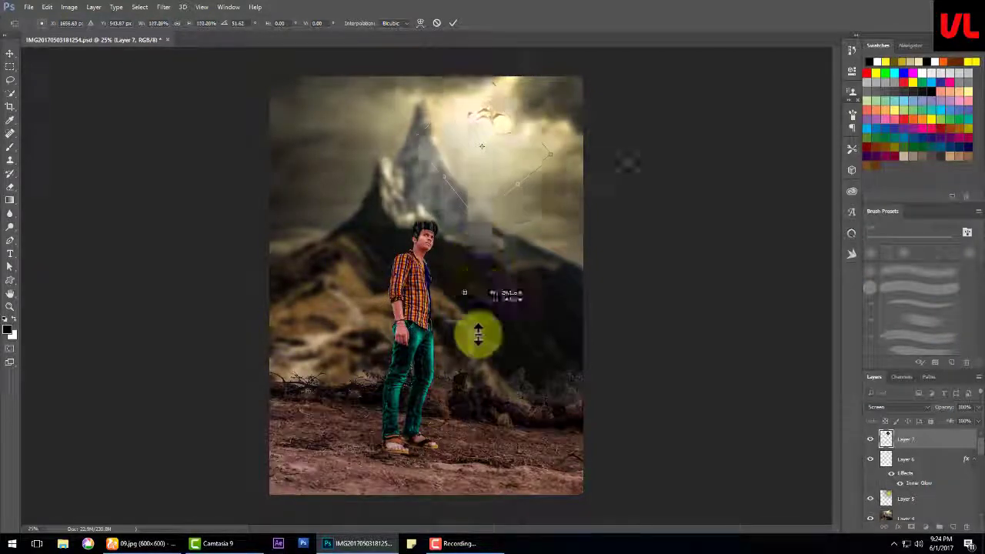
pyautogui.moveTo(457, 384); pyautogui.dragTo(480, 341)
pyautogui.moveTo(724, 251)
pyautogui.mouseDown()
pyautogui.moveTo(571, 241)
pyautogui.moveTo(468, 462)
pyautogui.moveTo(424, 289)
pyautogui.mouseUp()
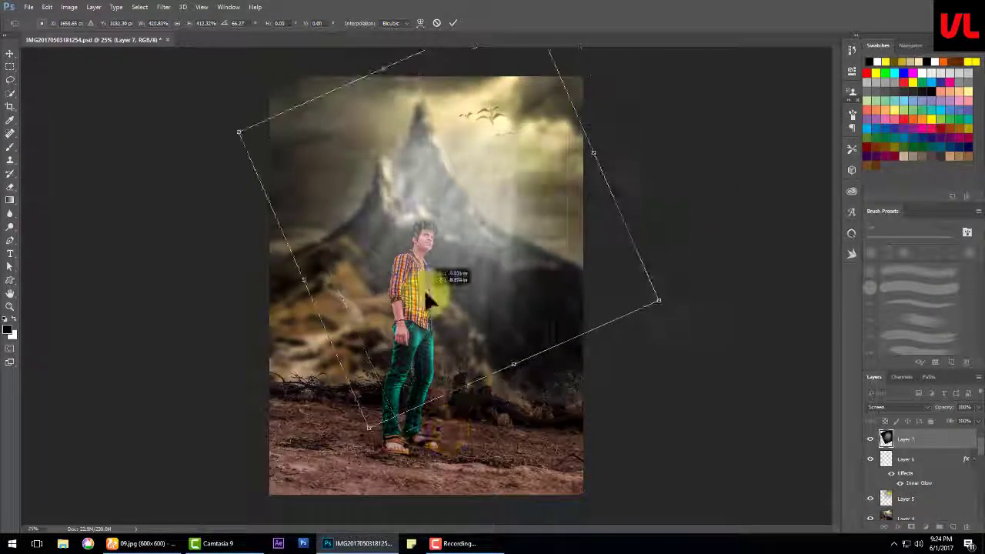
pyautogui.press('Return')
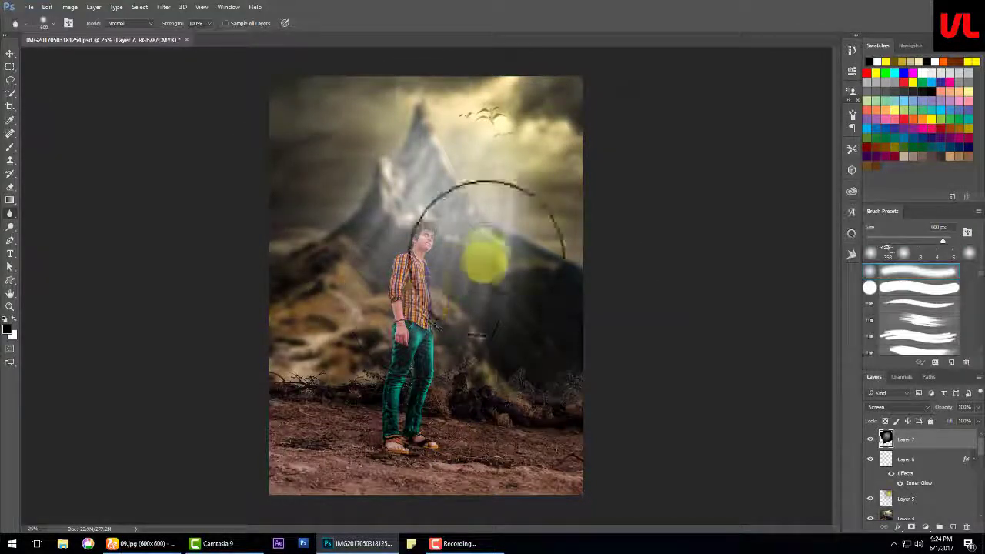
# Step: Tint the rays from pink to yellow with Hue/Saturation and dim the layer
pyautogui.hotkey('ctrl', 'u')
pyautogui.moveTo(702, 307); pyautogui.dragTo(716, 307)
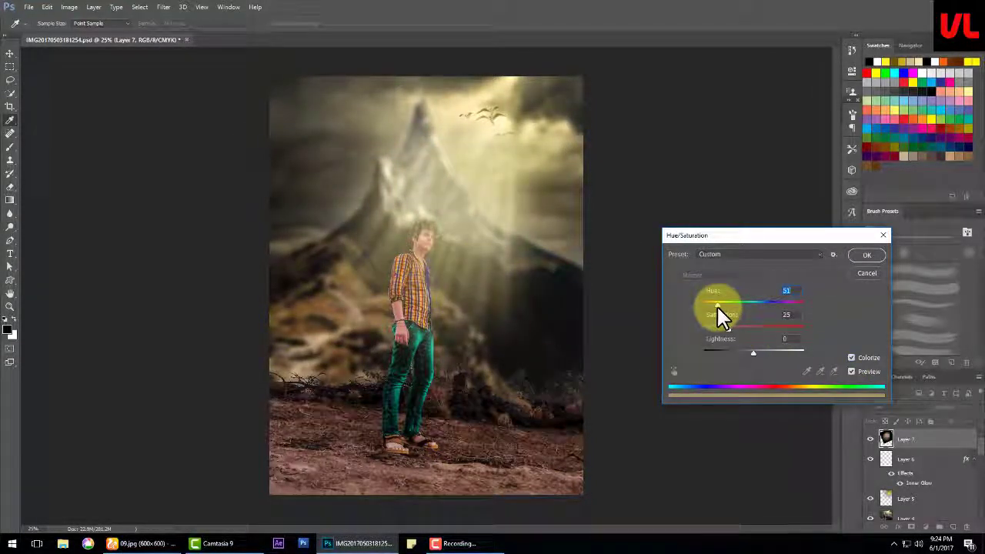
pyautogui.click(864, 257)
pyautogui.moveTo(944, 413); pyautogui.dragTo(931, 416)
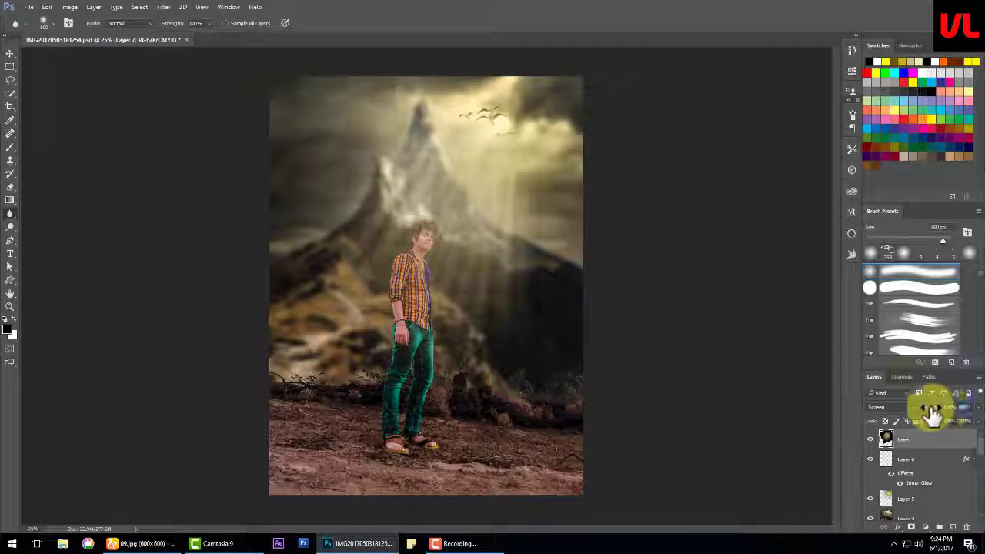
# Step: Erase the rays off the man with a soft low-strength eraser and fade to 49% opacity
pyautogui.keyDown('ctrl'); pyautogui.click(896, 458); pyautogui.keyUp('ctrl')
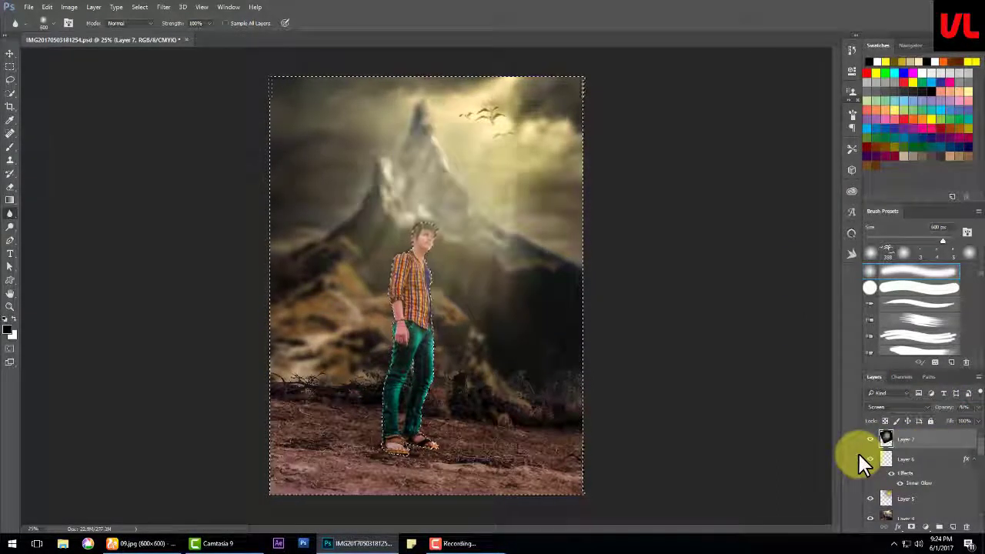
pyautogui.hotkey('ctrl', 'd')
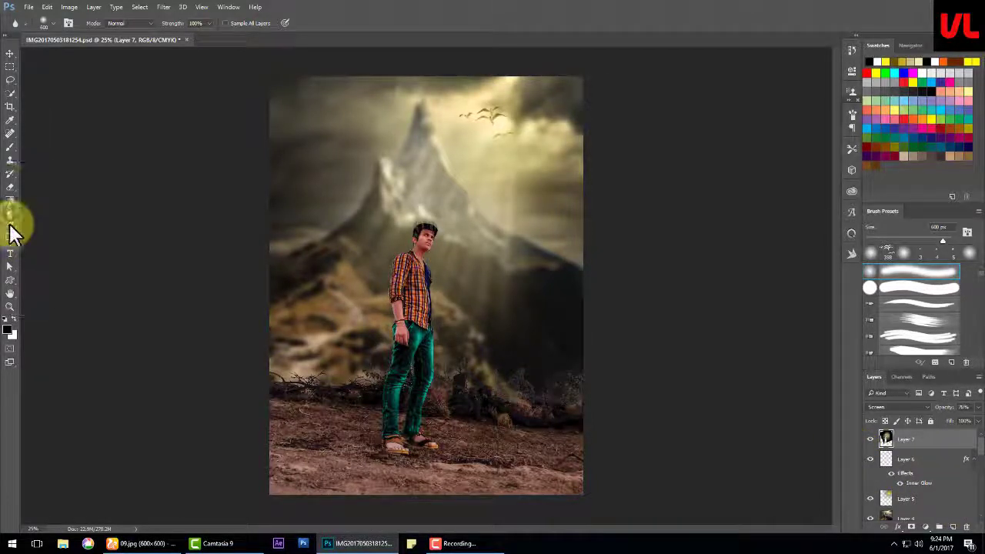
pyautogui.click(10, 187)
pyautogui.press('5')
pyautogui.press('3')
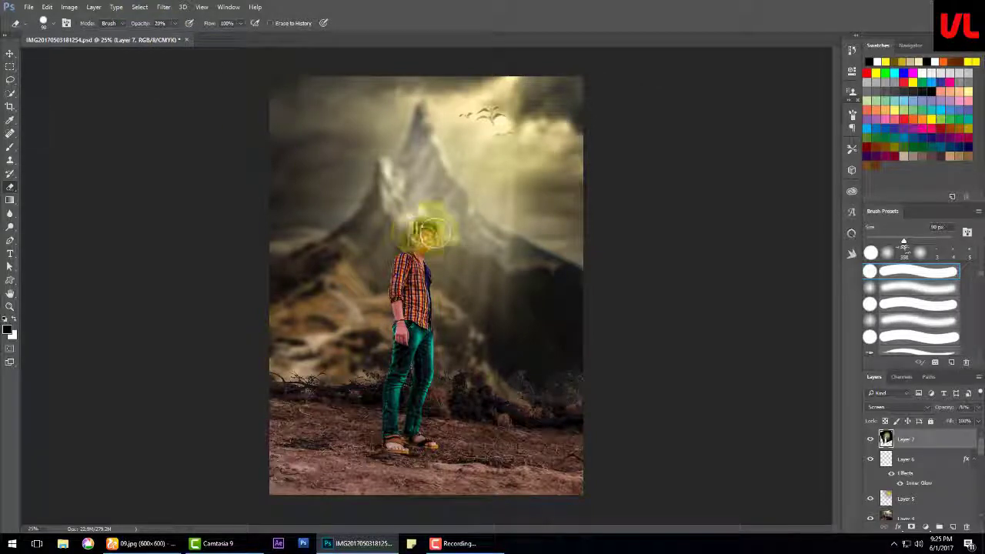
pyautogui.rightClick(477, 208)
pyautogui.click(462, 246)
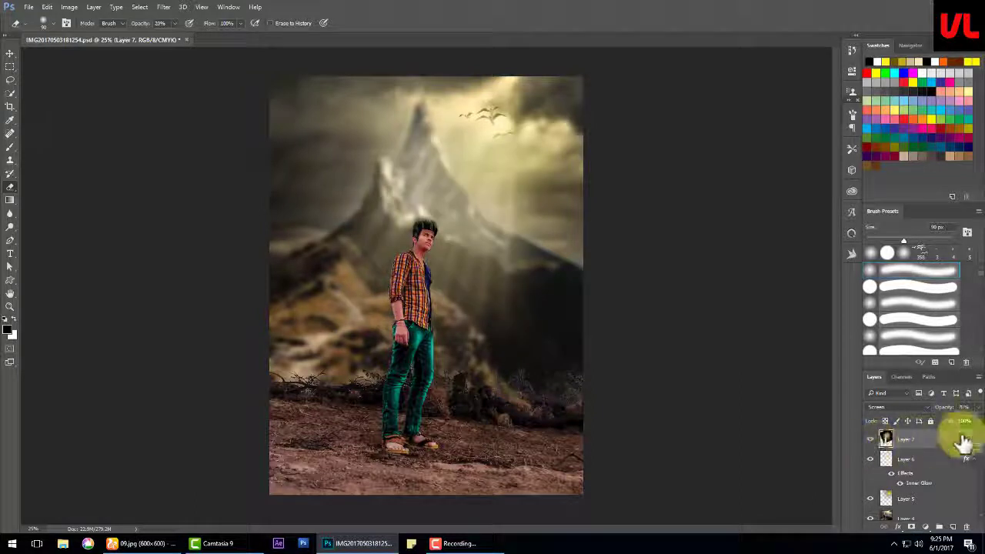
pyautogui.moveTo(943, 407); pyautogui.dragTo(931, 422)
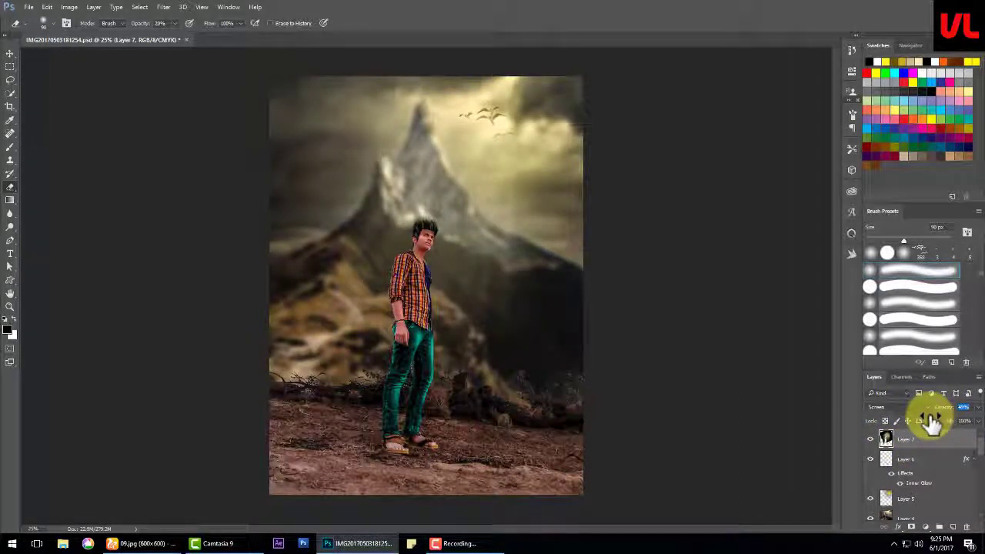
pyautogui.click(10, 53)
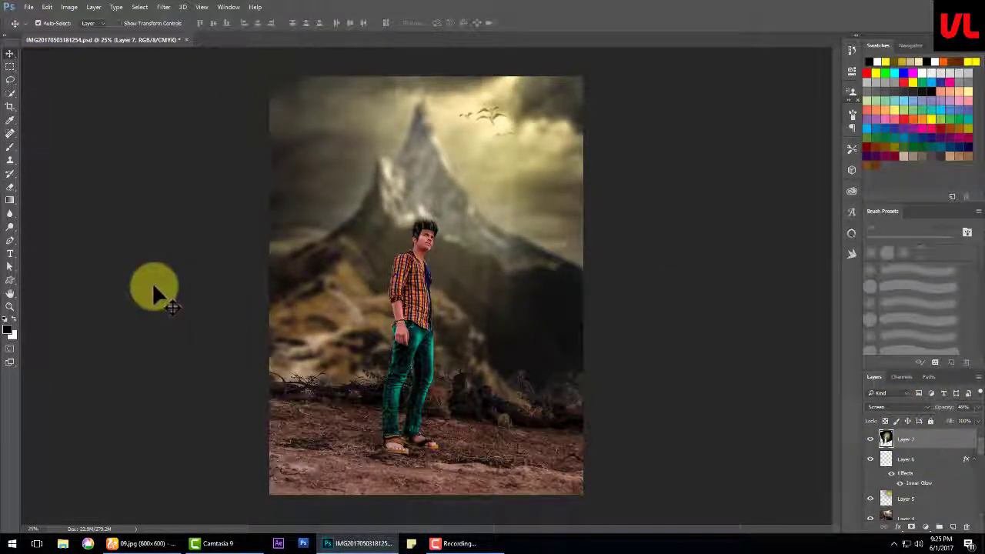
# Step: Stamp all visible layers into new top Layer 8 and save the document
pyautogui.click(28, 6)
pyautogui.hotkey('ctrl', 'alt', 'shift', 'e')
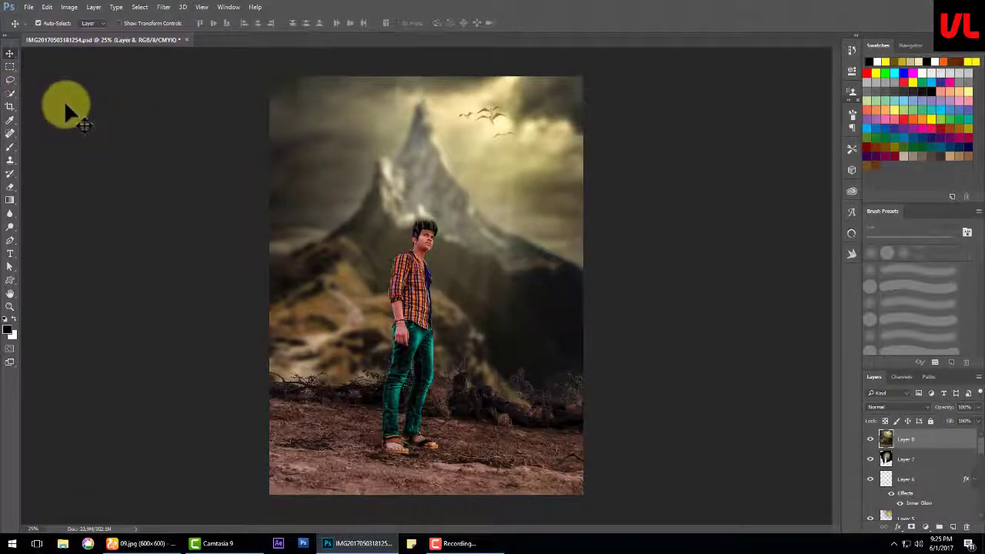
pyautogui.hotkey('alt', 'f')
pyautogui.click(10, 106)
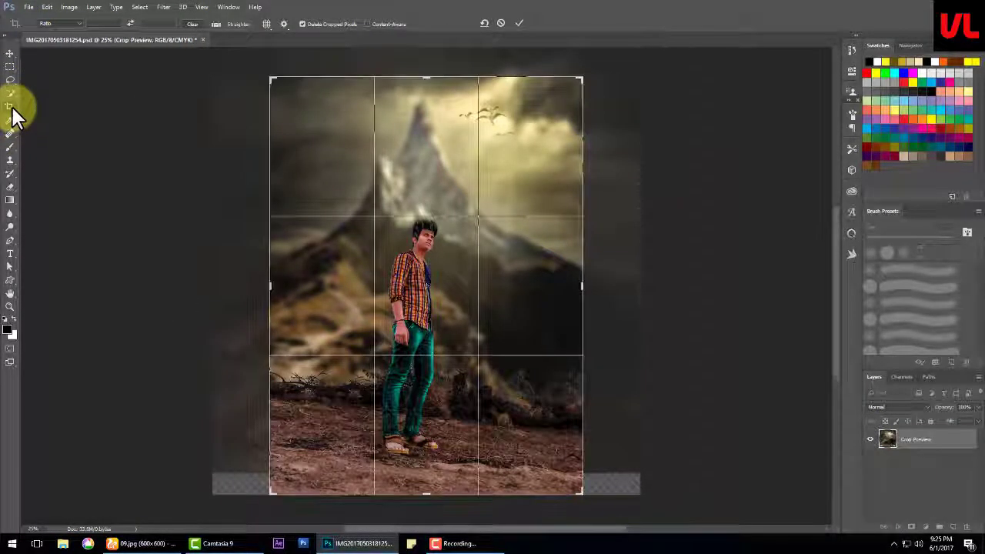
pyautogui.click(10, 53)
pyautogui.click(28, 6)
pyautogui.click(45, 107)
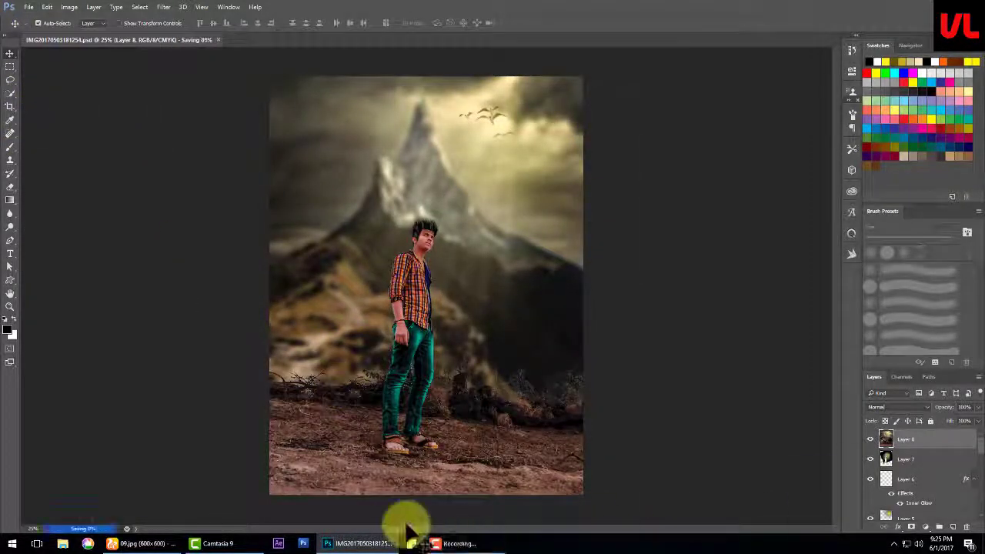